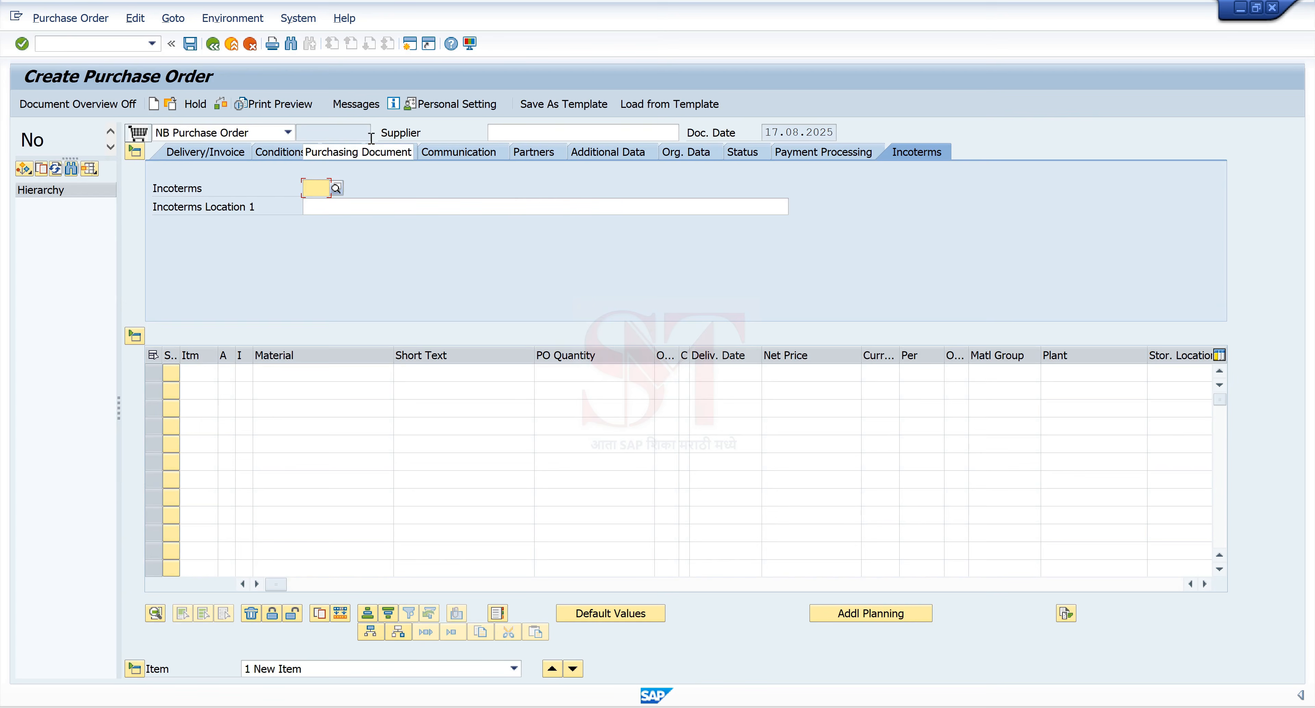
Step: Leave the purchase order for Easy Access, then launch VA01 and exit the sales order screen
{"action": "left_click", "coordinate": [213, 44]}
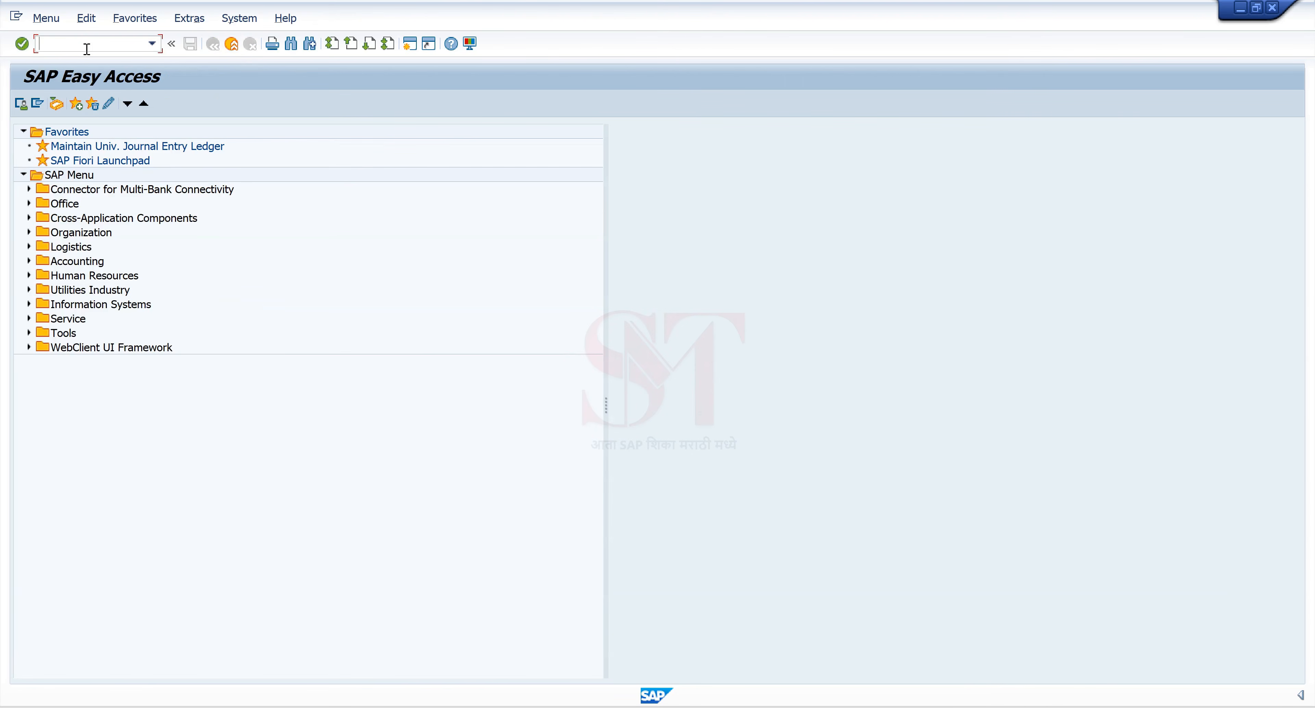
{"action": "type", "text": "VA01"}
{"action": "key", "text": "Return"}
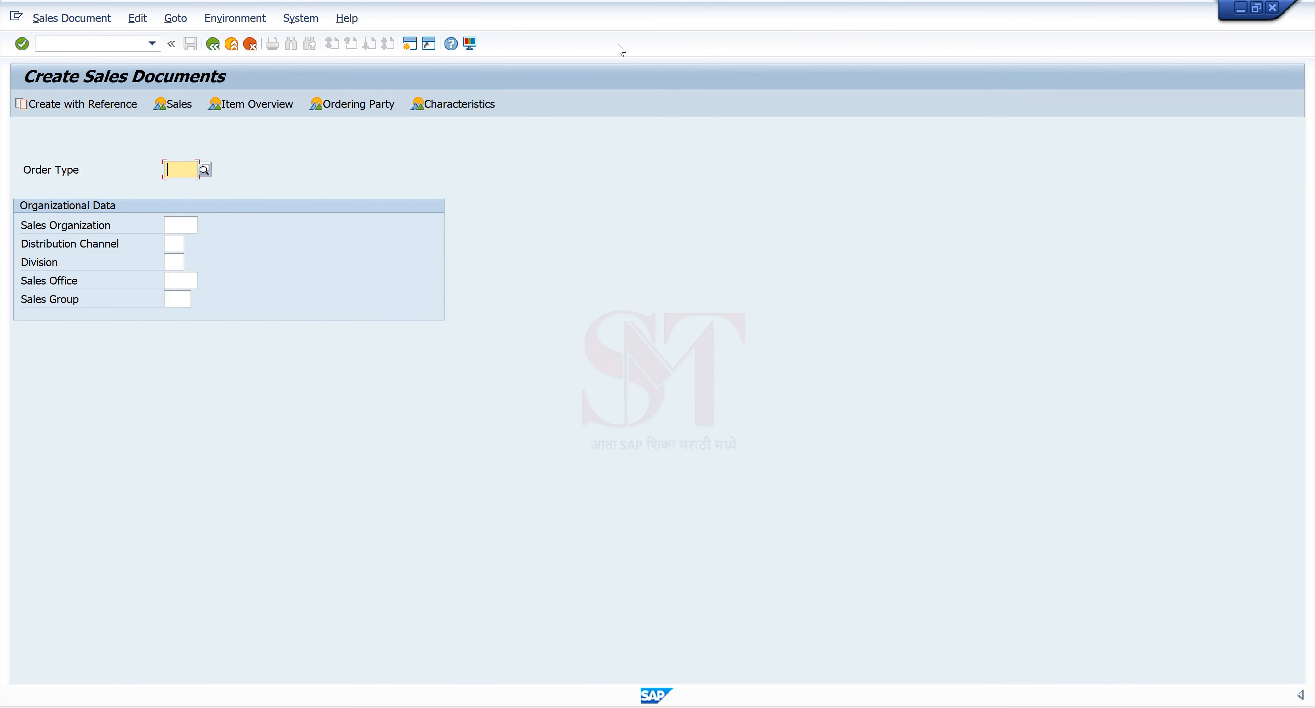
{"action": "key", "text": "F3"}
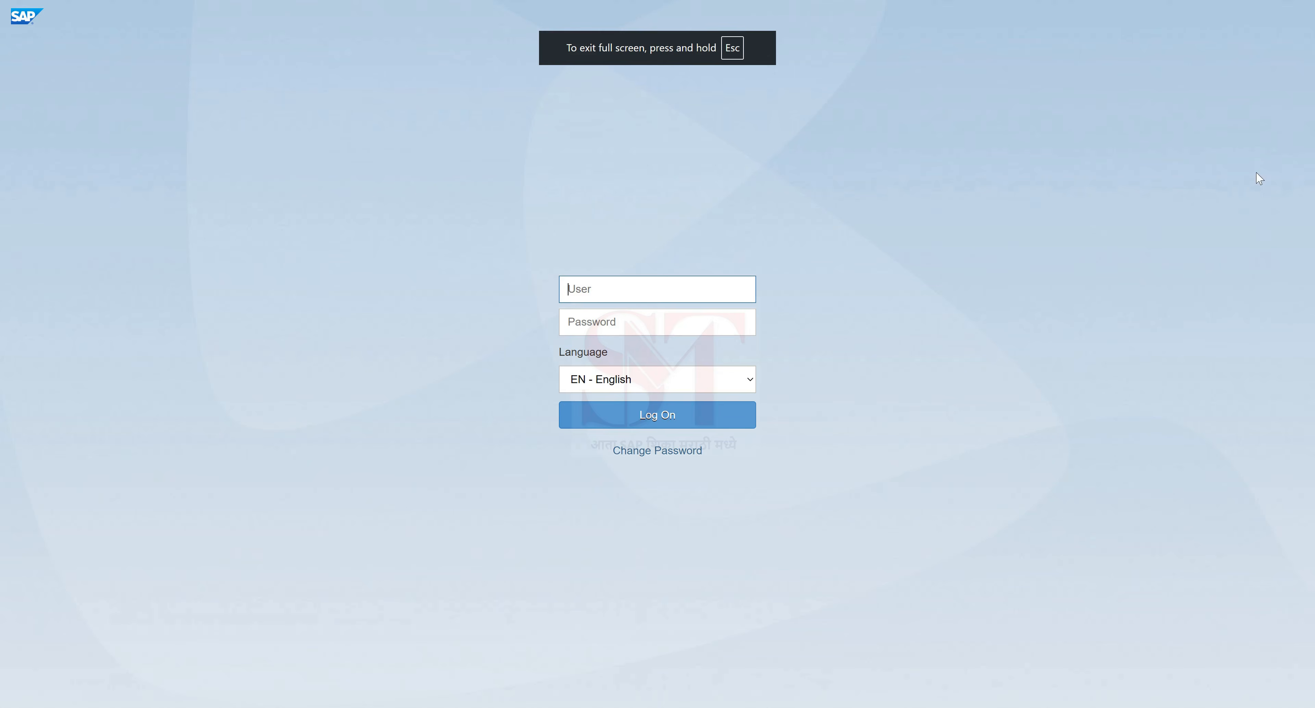
Step: Log on to the SAP Fiori Launchpad with the user name and account password
{"action": "mouse_move", "coordinate": [1096, 1]}
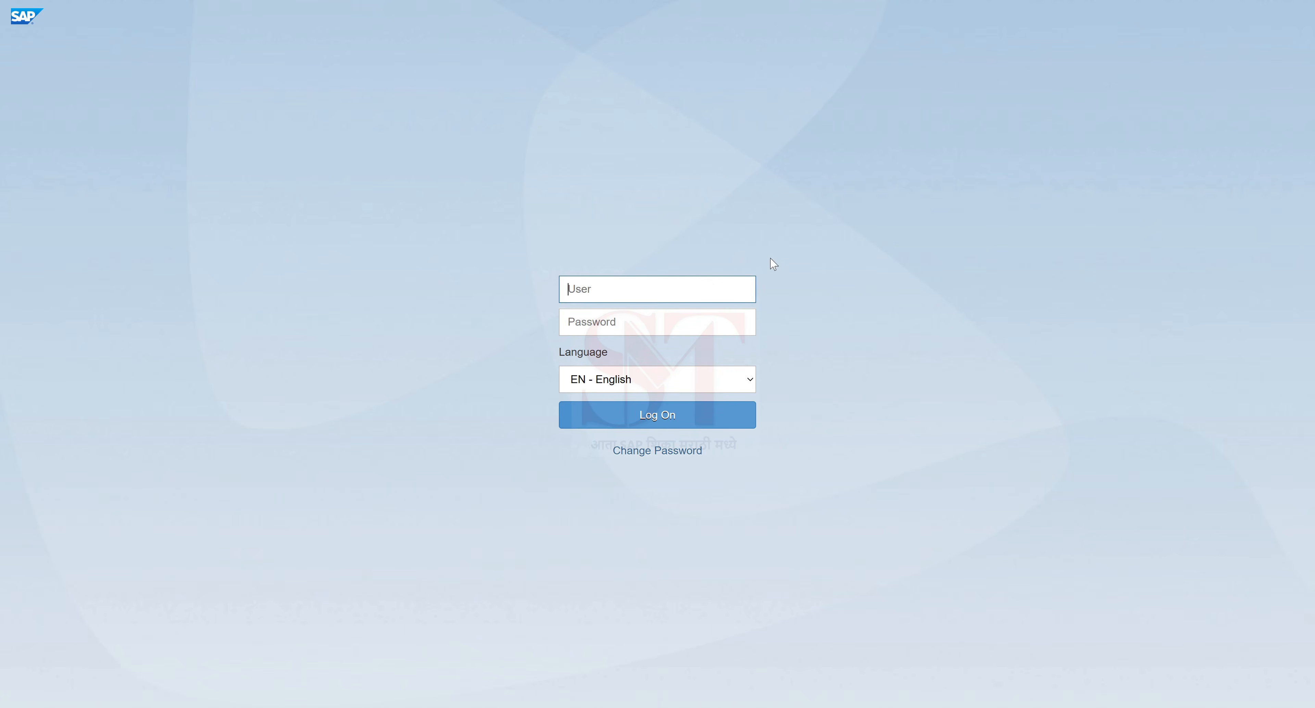
{"action": "left_click", "coordinate": [597, 325]}
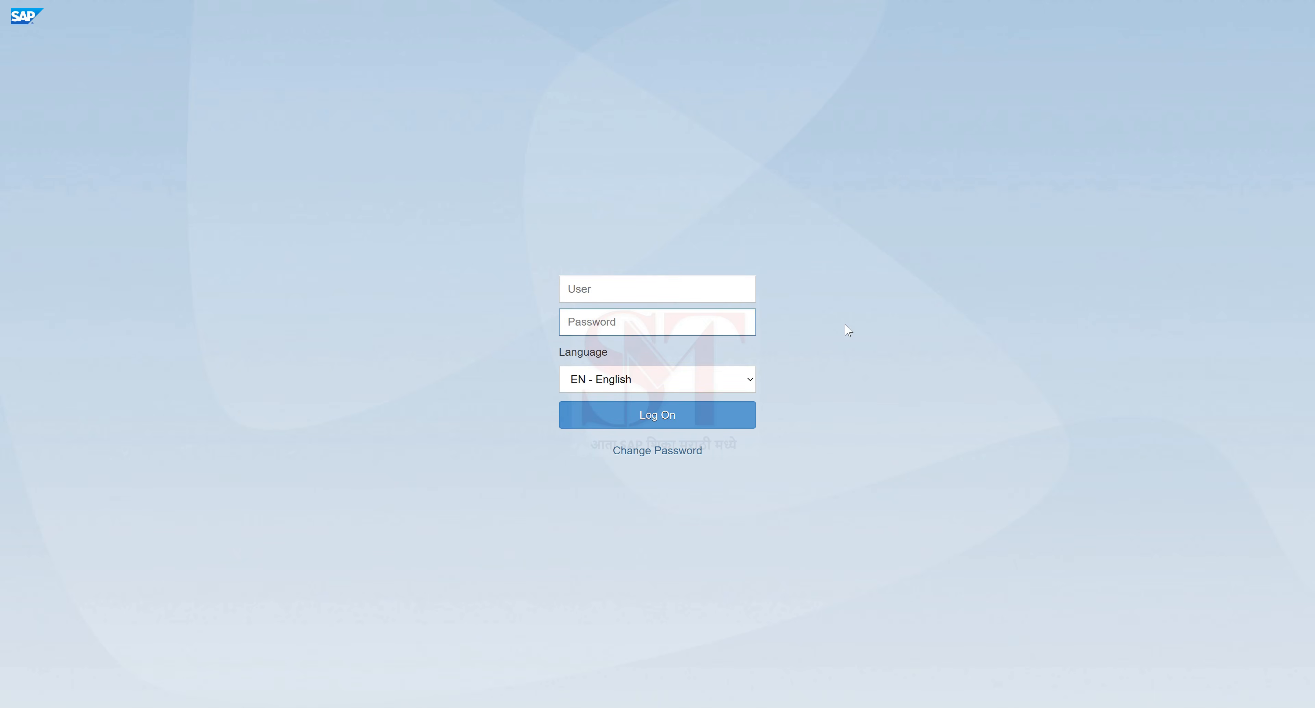
{"action": "left_click", "coordinate": [619, 296]}
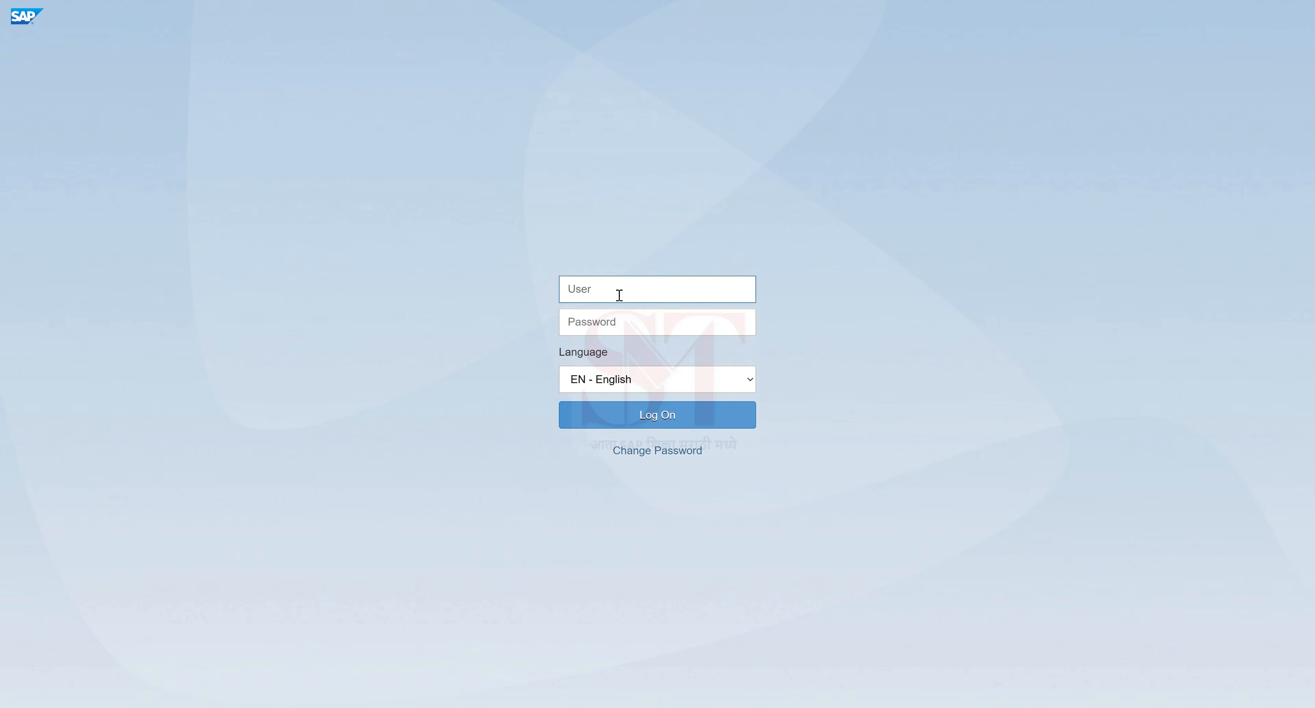
{"action": "type", "text": "USER"}
{"action": "key", "text": "Tab"}
{"action": "type", "text": "•"}
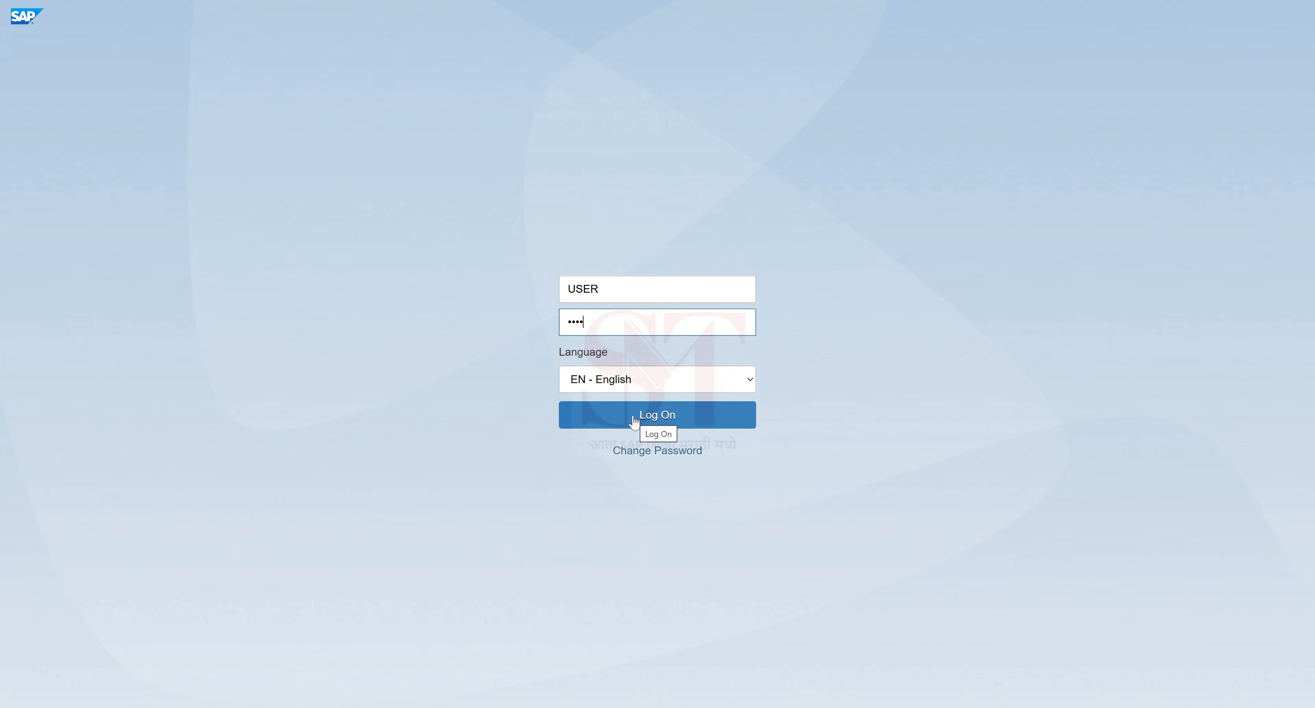
{"action": "left_click", "coordinate": [633, 417]}
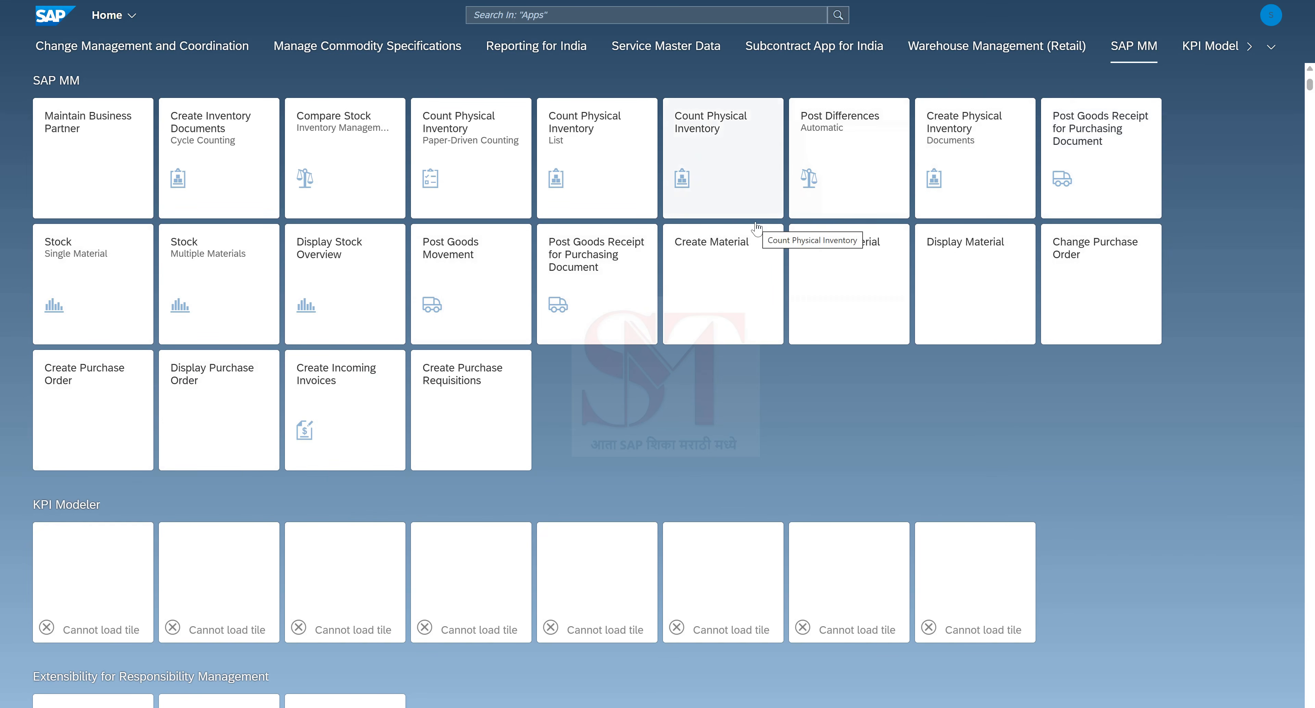
Step: Open the user Settings and browse the available themes under Appearance
{"action": "left_click", "coordinate": [1271, 20]}
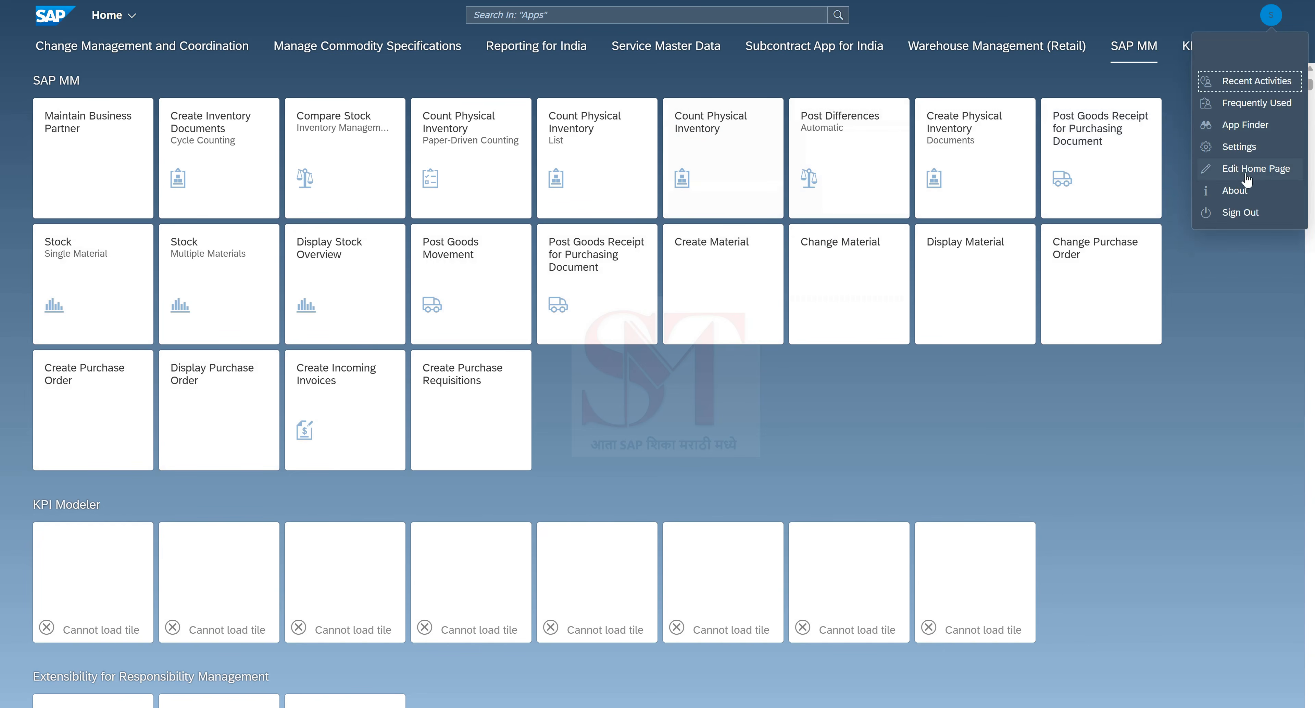
{"action": "left_click", "coordinate": [1234, 148]}
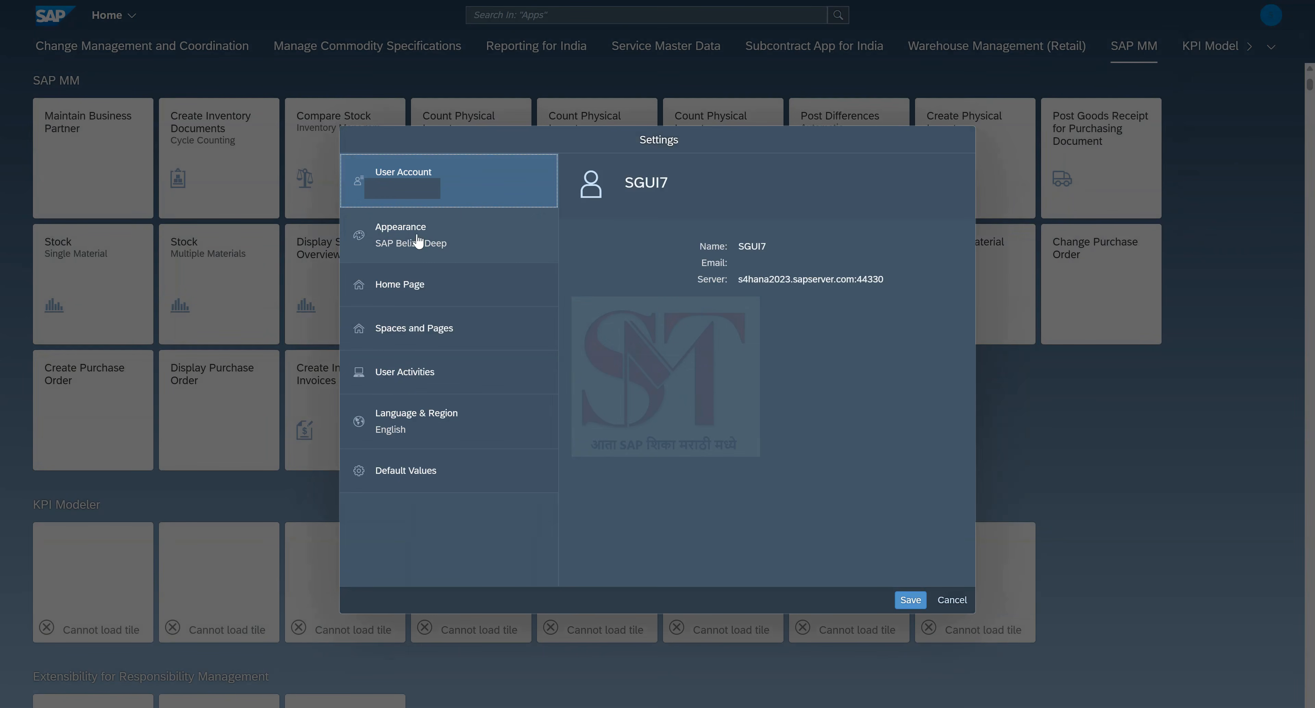
{"action": "left_click", "coordinate": [417, 239]}
{"action": "scroll", "coordinate": [670, 354], "scroll_direction": "down", "scroll_amount": 3}
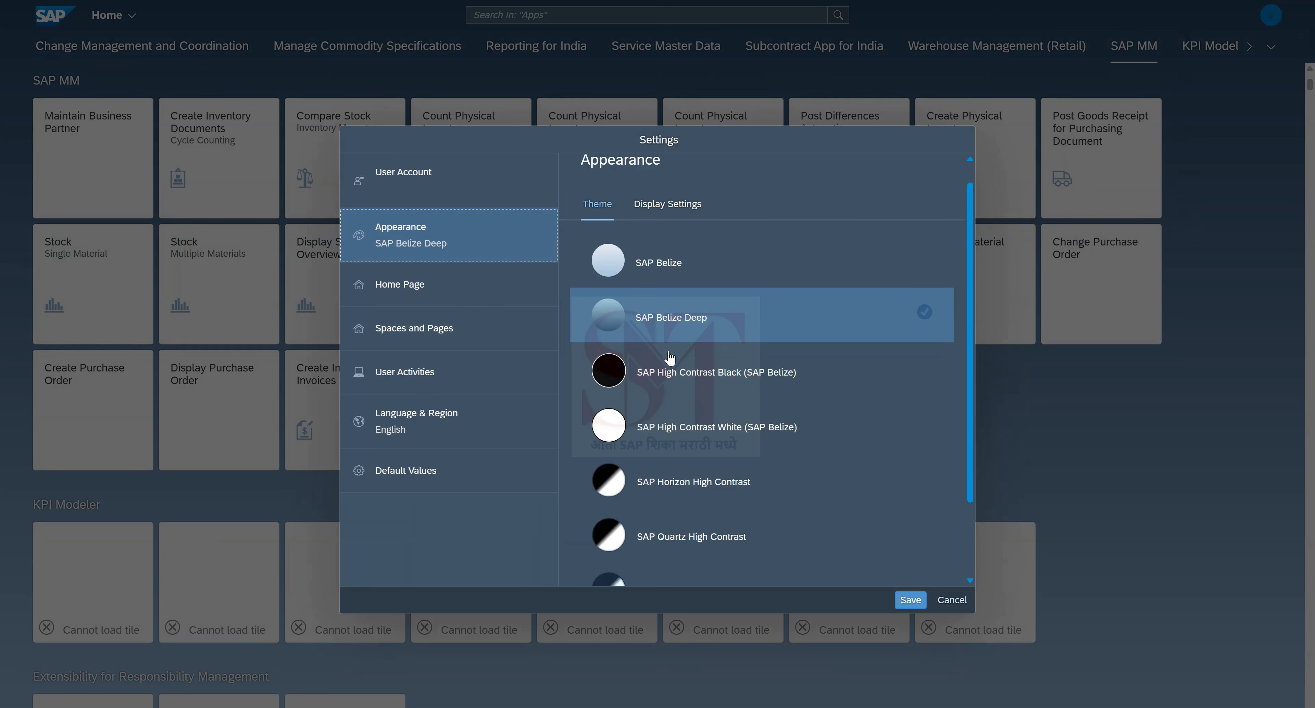
{"action": "scroll", "coordinate": [670, 357], "scroll_direction": "up", "scroll_amount": 3}
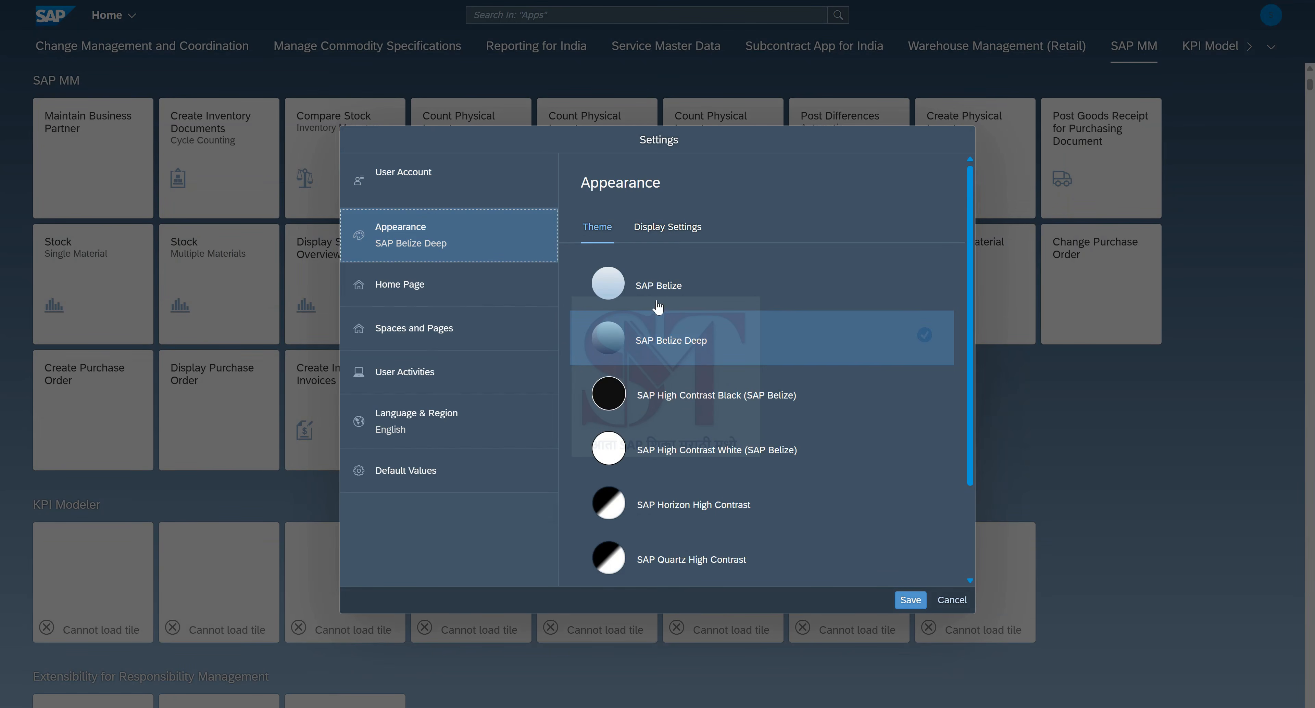
{"action": "scroll", "coordinate": [684, 364], "scroll_direction": "down", "scroll_amount": 1}
{"action": "scroll", "coordinate": [686, 371], "scroll_direction": "down", "scroll_amount": 2}
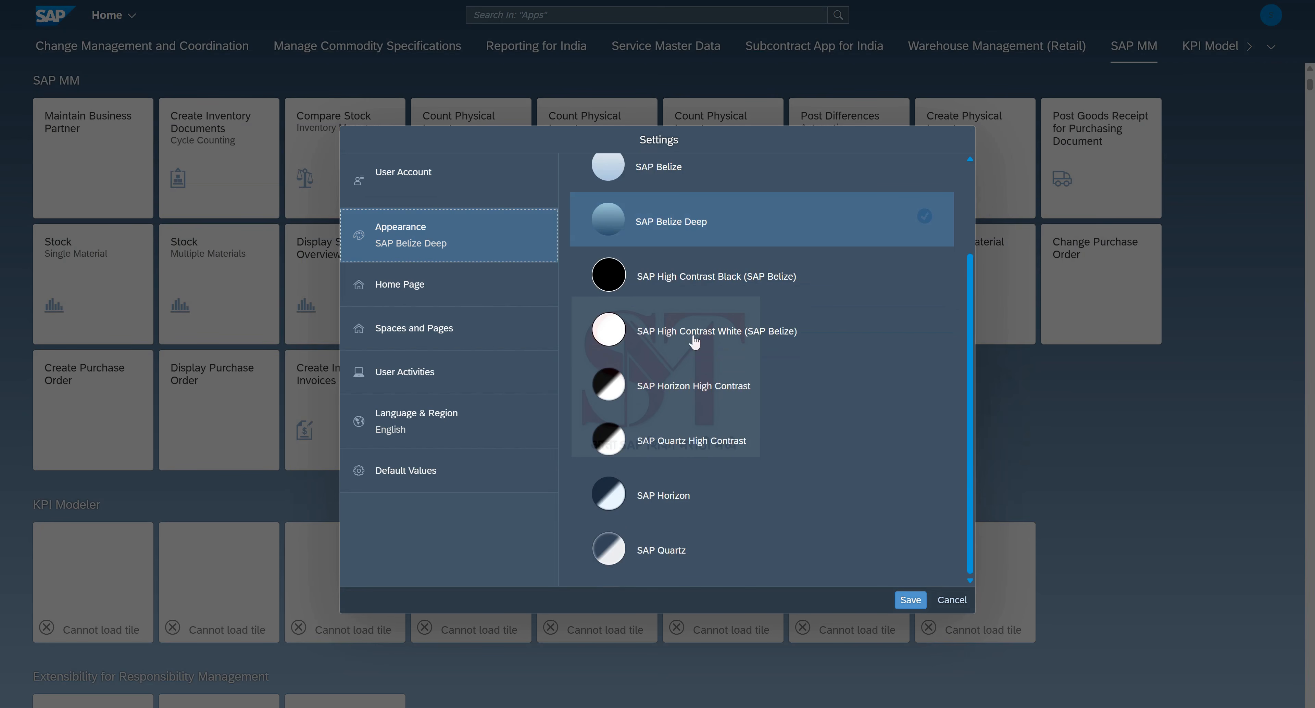
{"action": "scroll", "coordinate": [684, 326], "scroll_direction": "up", "scroll_amount": 3}
{"action": "scroll", "coordinate": [685, 326], "scroll_direction": "down", "scroll_amount": 3}
Step: Review the User Activities and Home Page settings, ending on Default Values
{"action": "left_click", "coordinate": [428, 390]}
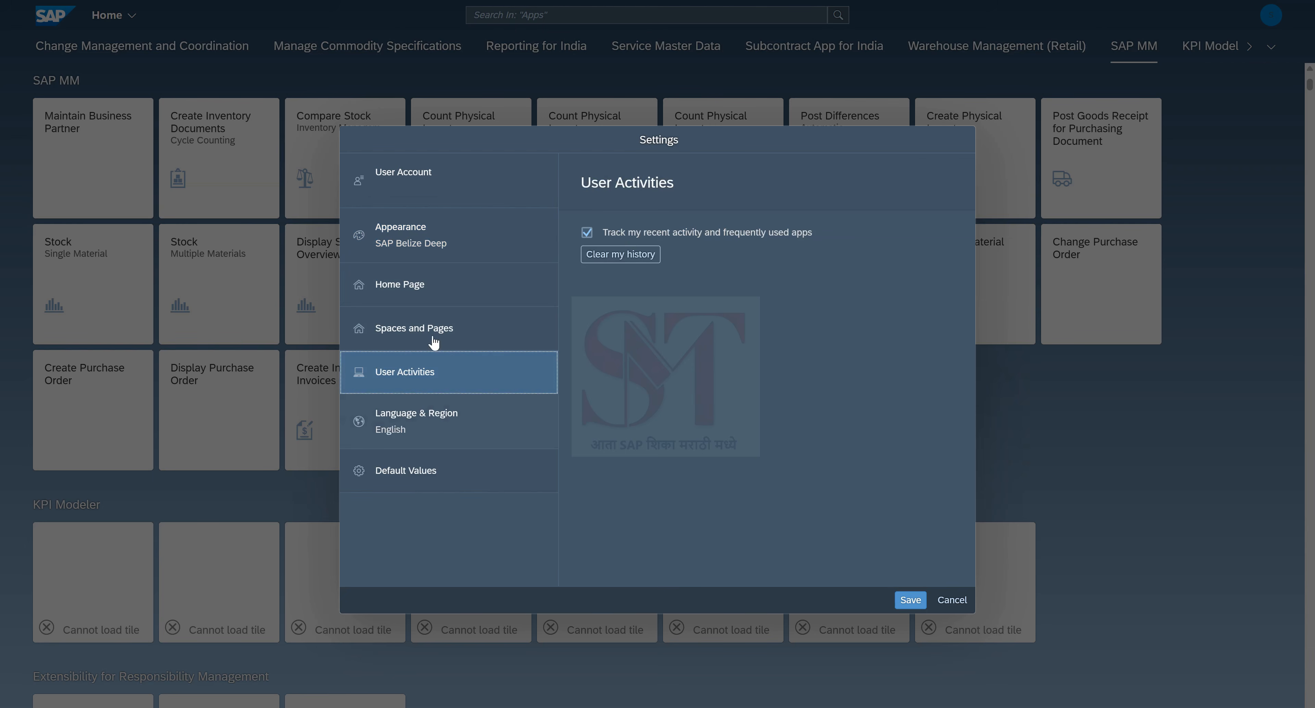
{"action": "left_click", "coordinate": [435, 284]}
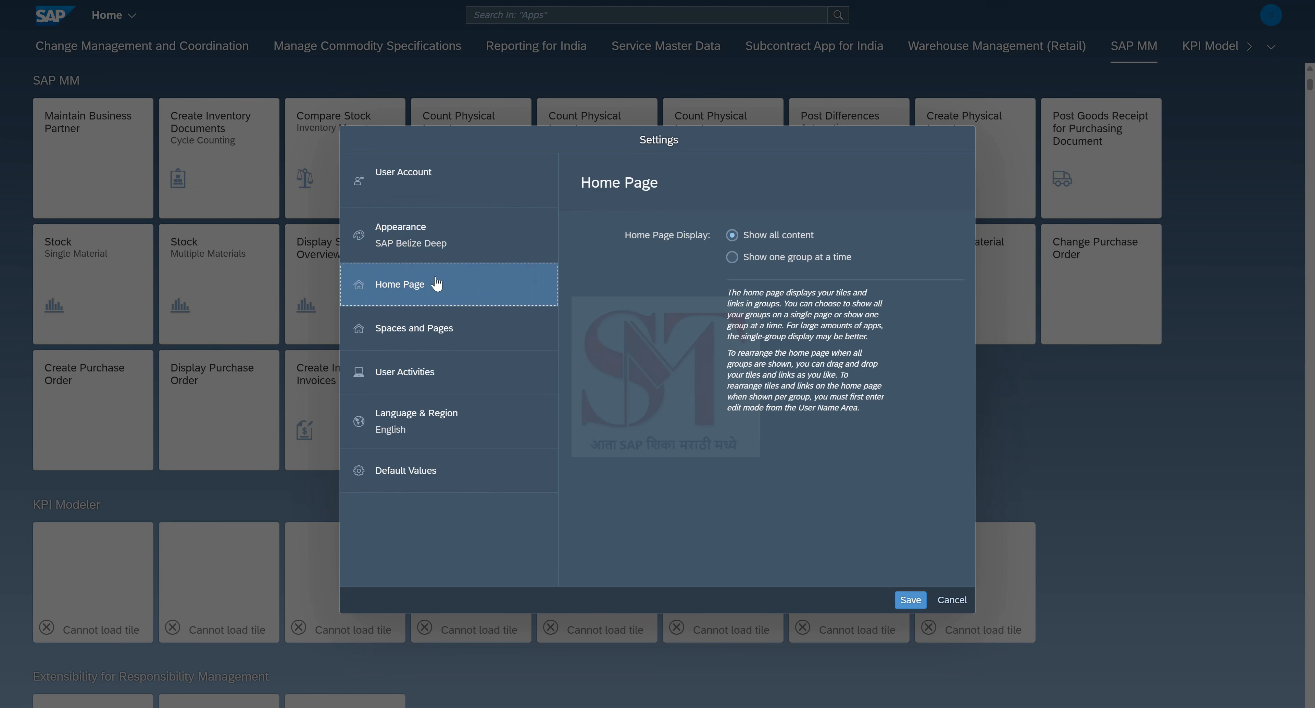
{"action": "left_click", "coordinate": [434, 246]}
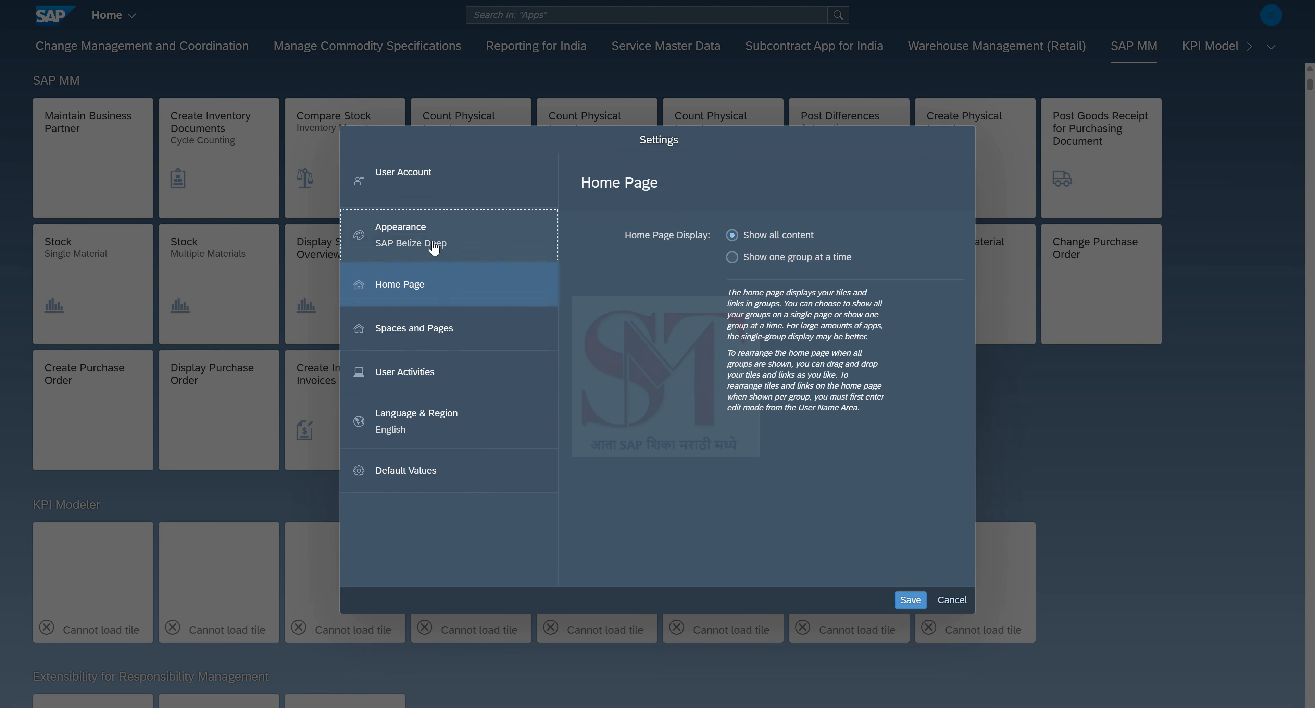
{"action": "left_click", "coordinate": [405, 488]}
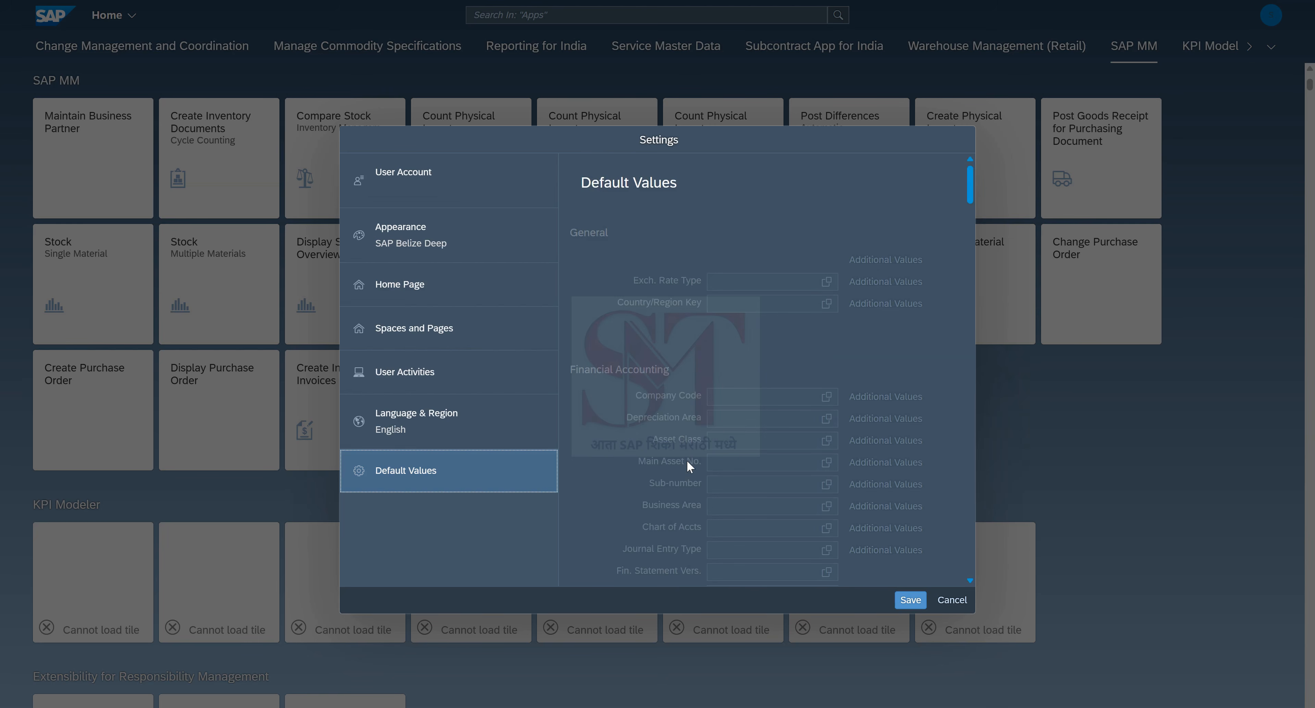
Step: Scroll Default Values down to the empty Materials Management fields and cancel the settings unsaved
{"action": "scroll", "coordinate": [685, 460], "scroll_direction": "down", "scroll_amount": 8}
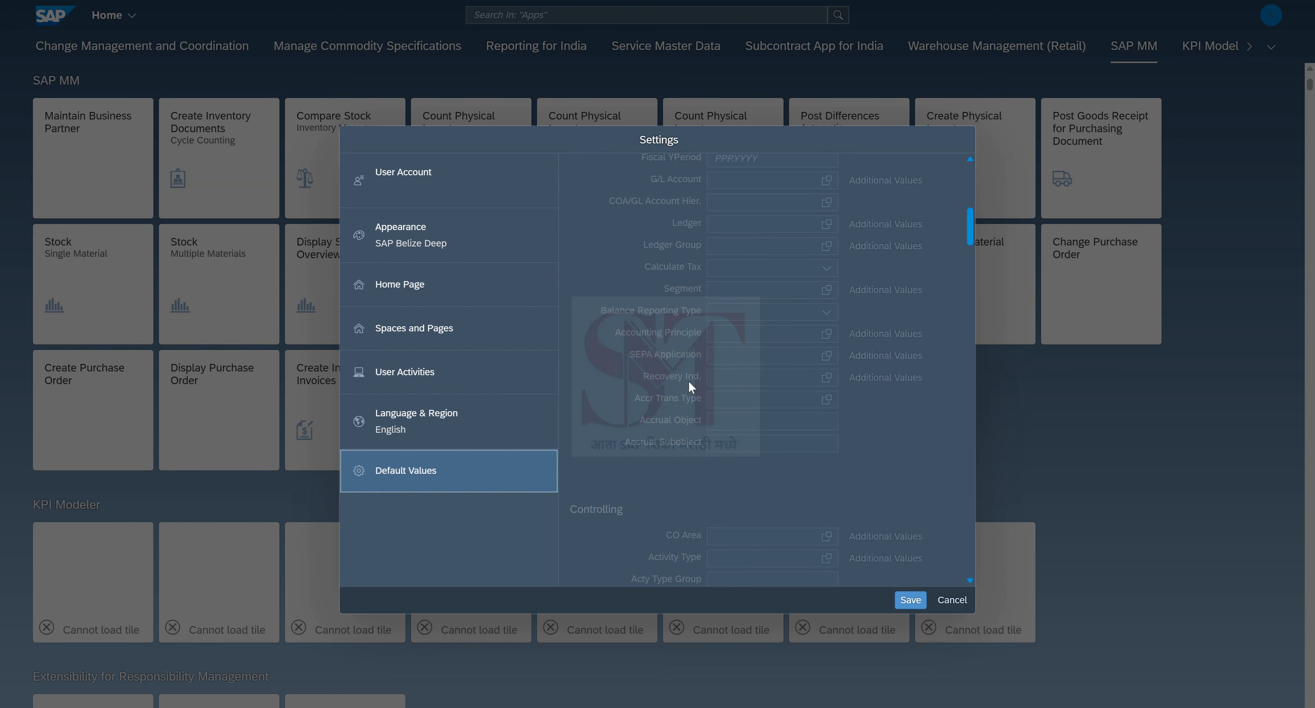
{"action": "scroll", "coordinate": [687, 381], "scroll_direction": "down", "scroll_amount": 5}
{"action": "scroll", "coordinate": [684, 351], "scroll_direction": "down", "scroll_amount": 8}
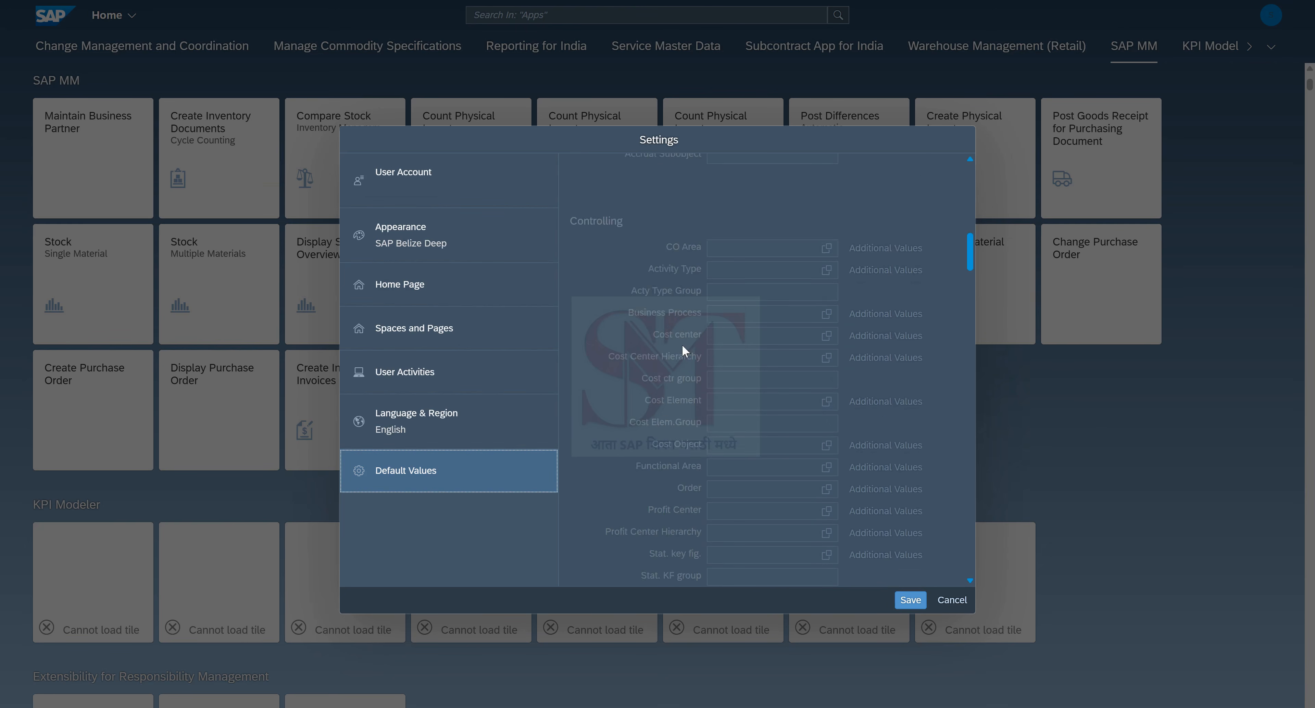
{"action": "scroll", "coordinate": [668, 378], "scroll_direction": "down", "scroll_amount": 8}
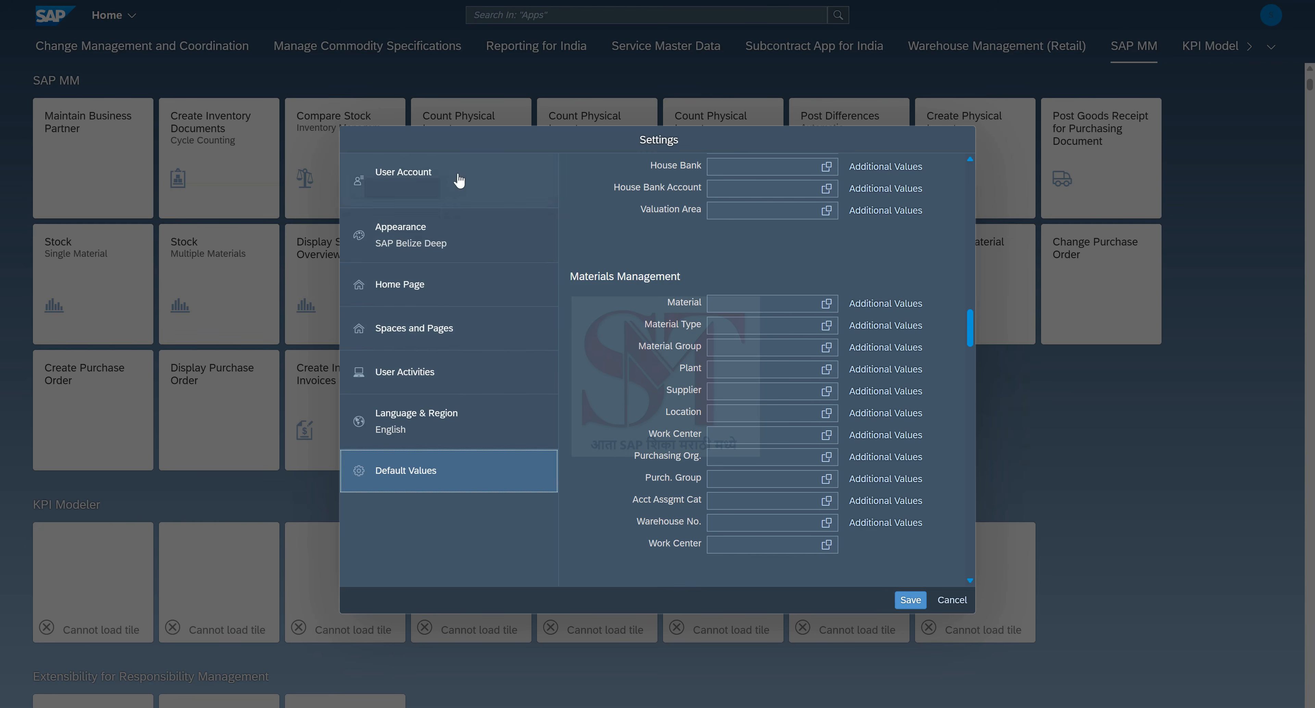
{"action": "left_click", "coordinate": [950, 600]}
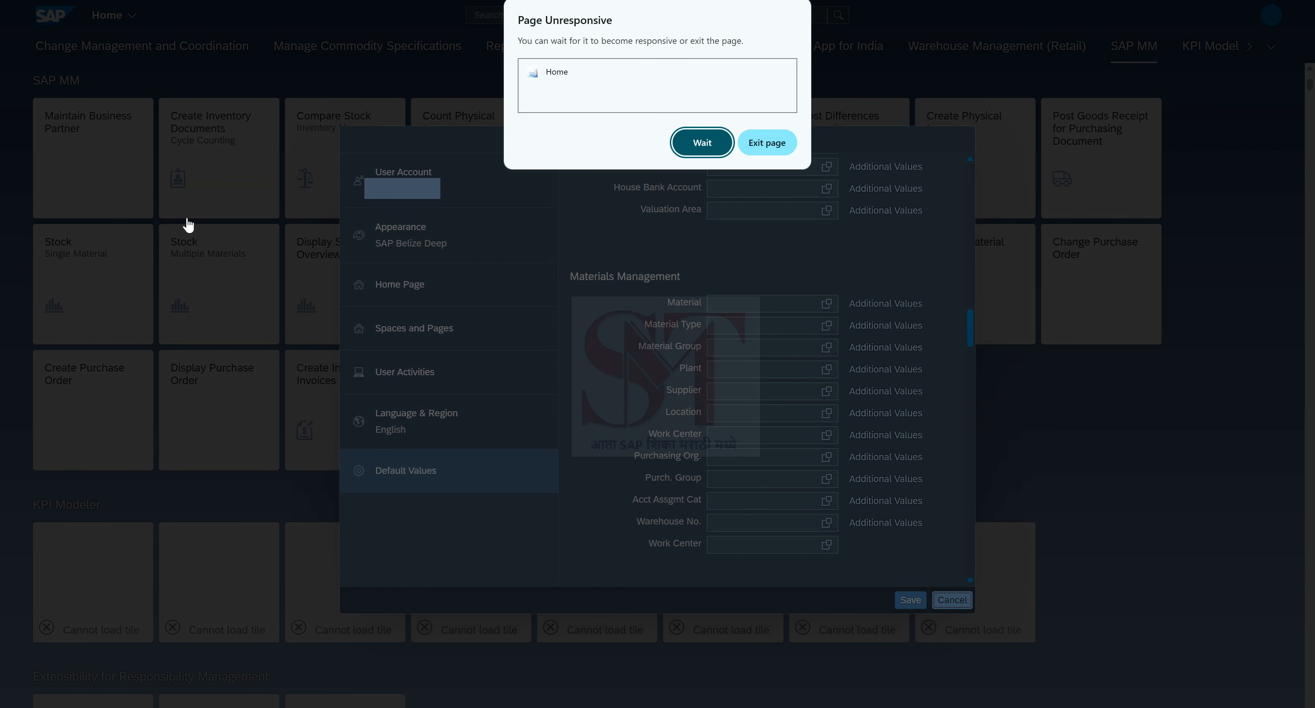
Step: Let the unresponsive page recover, browse the home page groups, and begin an app search
{"action": "left_click", "coordinate": [695, 148]}
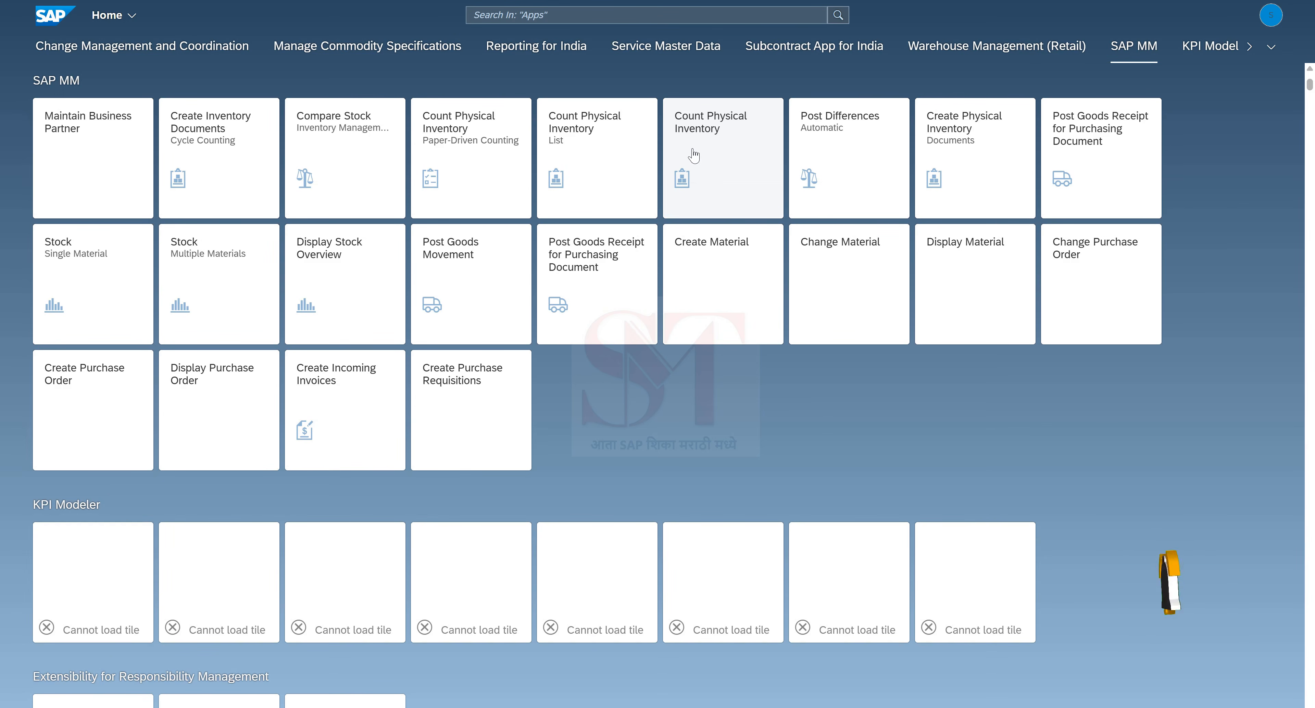
{"action": "scroll", "coordinate": [638, 341], "scroll_direction": "down", "scroll_amount": 6}
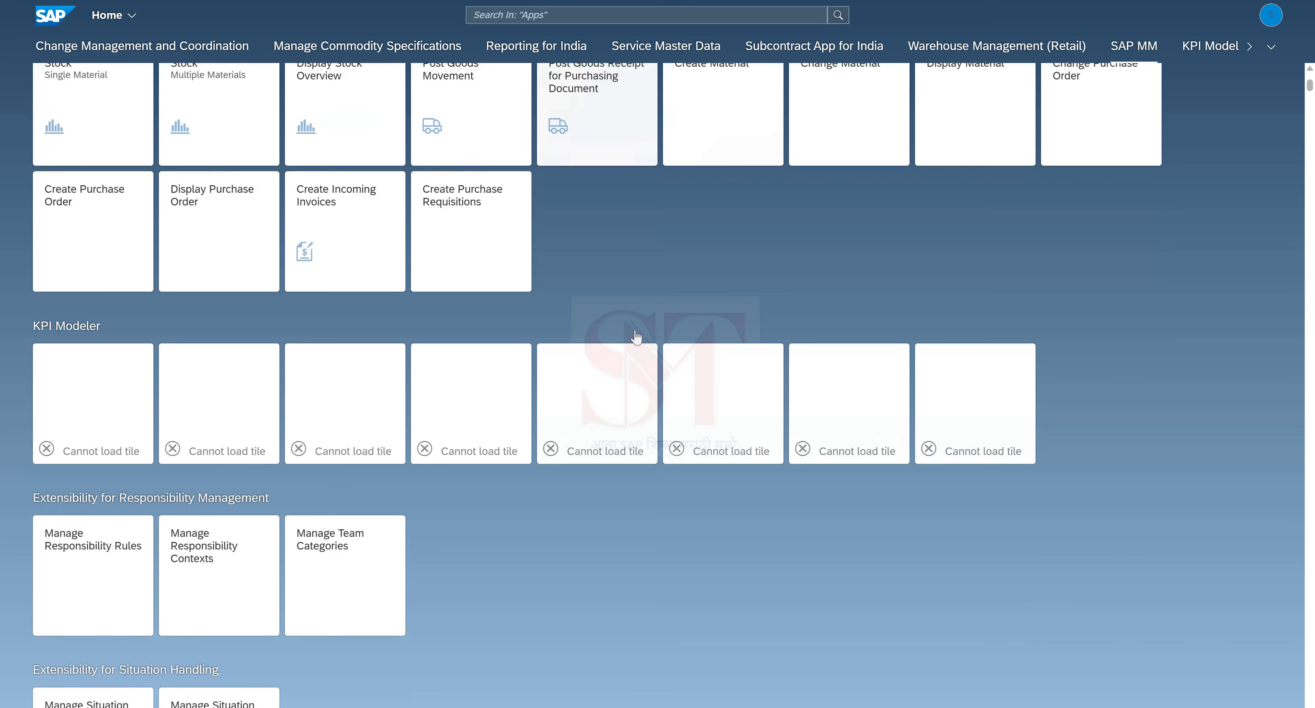
{"action": "scroll", "coordinate": [638, 336], "scroll_direction": "up", "scroll_amount": 7}
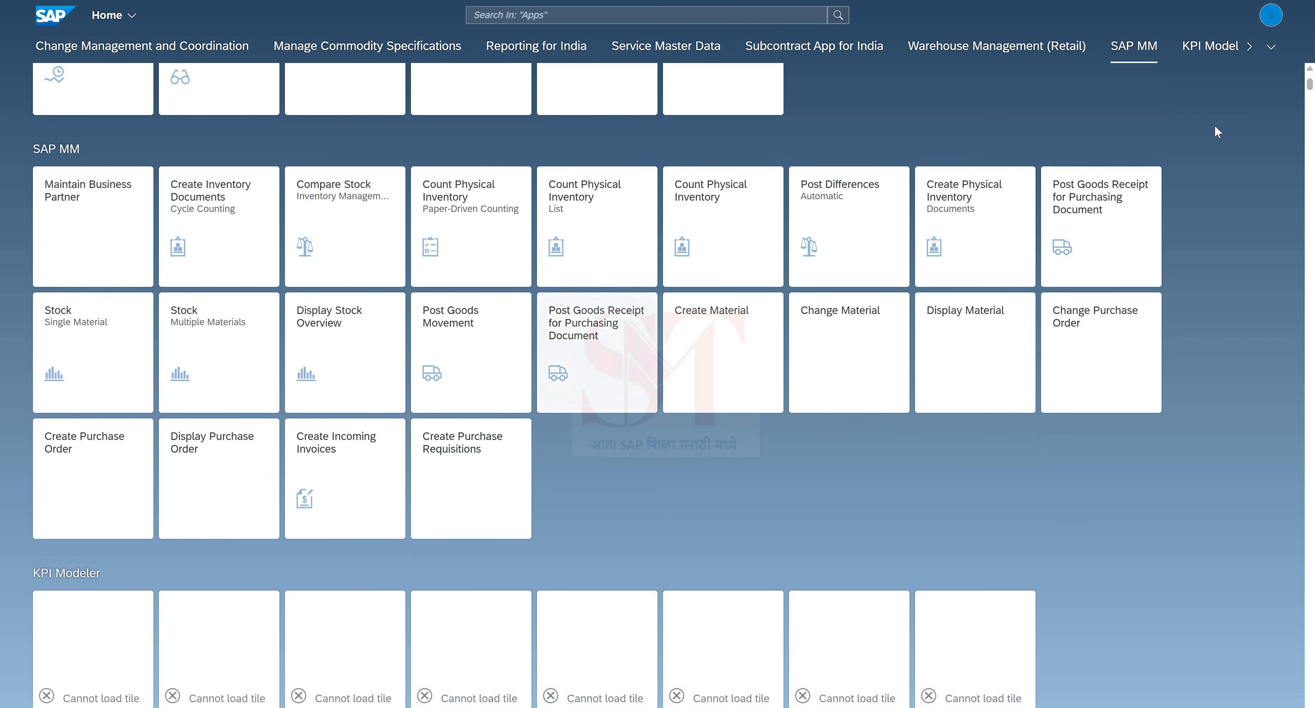
{"action": "left_click", "coordinate": [1270, 47]}
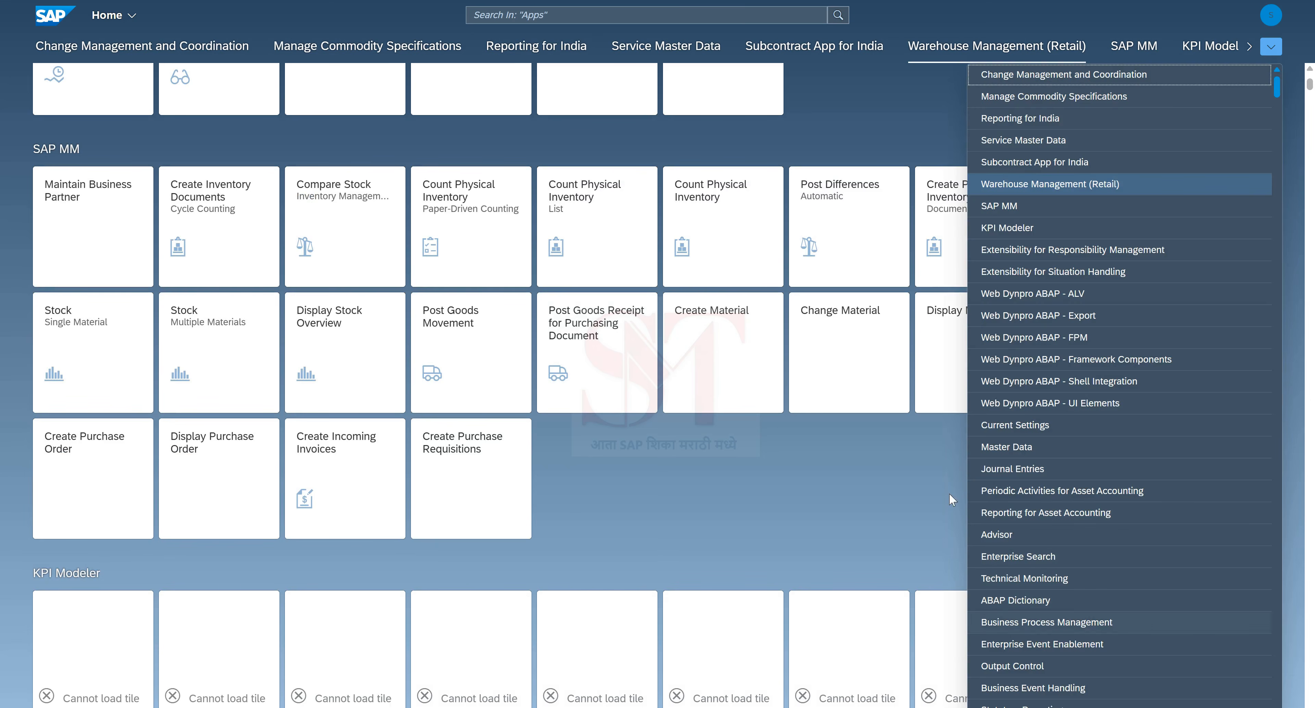
{"action": "left_click", "coordinate": [723, 512]}
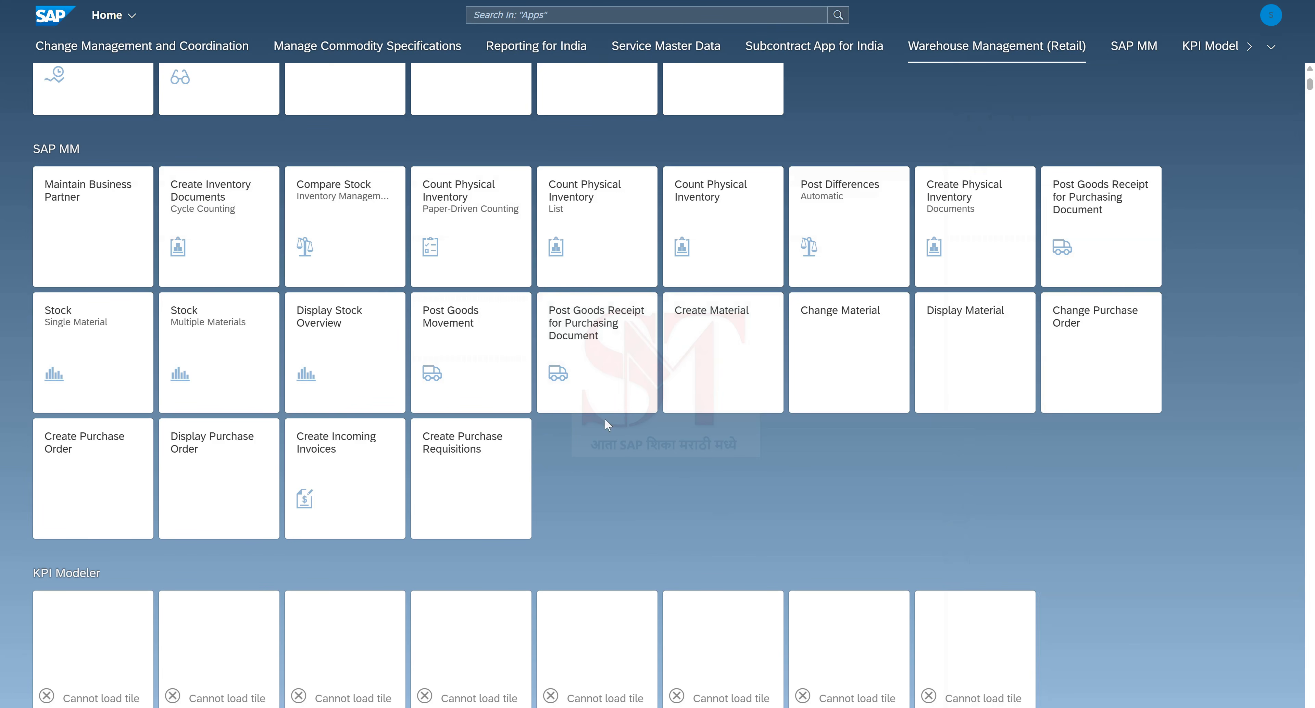
{"action": "left_click", "coordinate": [505, 15]}
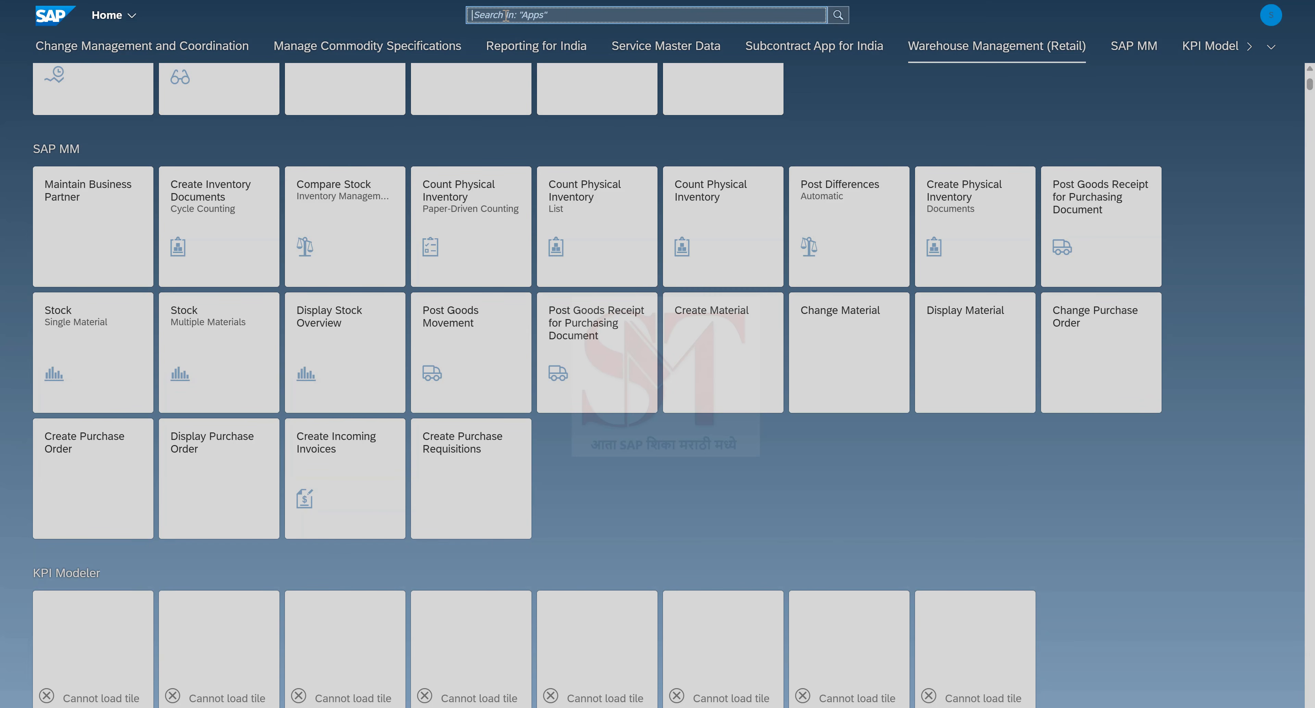
{"action": "type", "text": "Create Sales Order"}
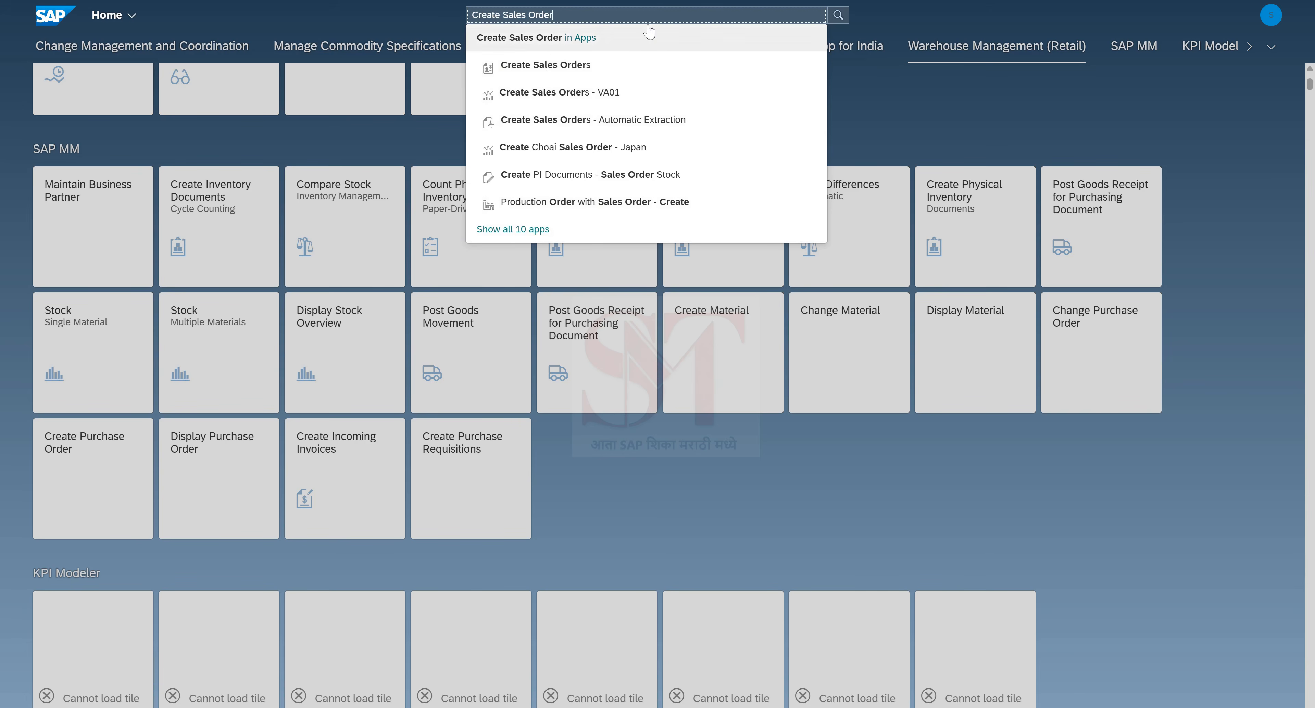
{"action": "left_click", "coordinate": [588, 16]}
{"action": "key", "text": "Left"}
{"action": "key", "text": "Left"}
{"action": "key", "text": "Left"}
{"action": "key", "text": "Left"}
{"action": "key", "text": "Left"}
{"action": "key", "text": "Left"}
{"action": "key", "text": "Left"}
{"action": "key", "text": "Left"}
{"action": "key", "text": "Left"}
{"action": "key", "text": "Left"}
{"action": "key", "text": "Left"}
{"action": "key", "text": "shift+End"}
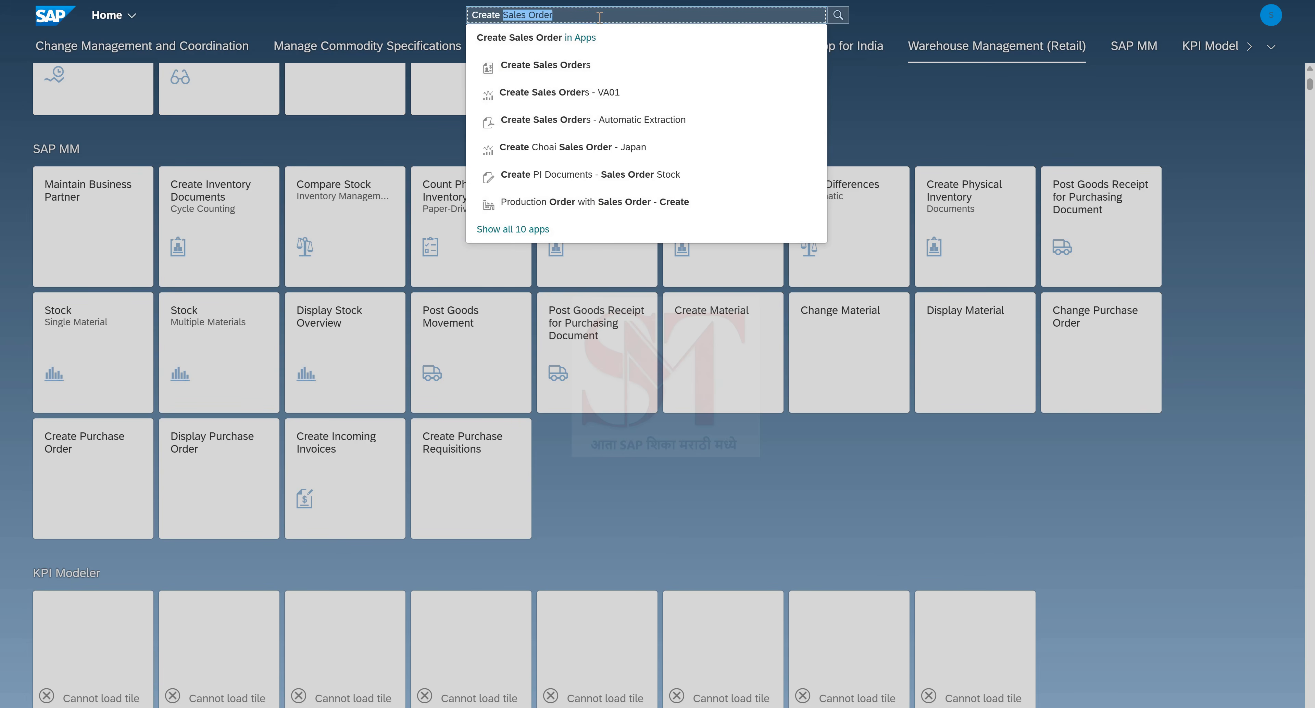
{"action": "type", "text": "produ"}
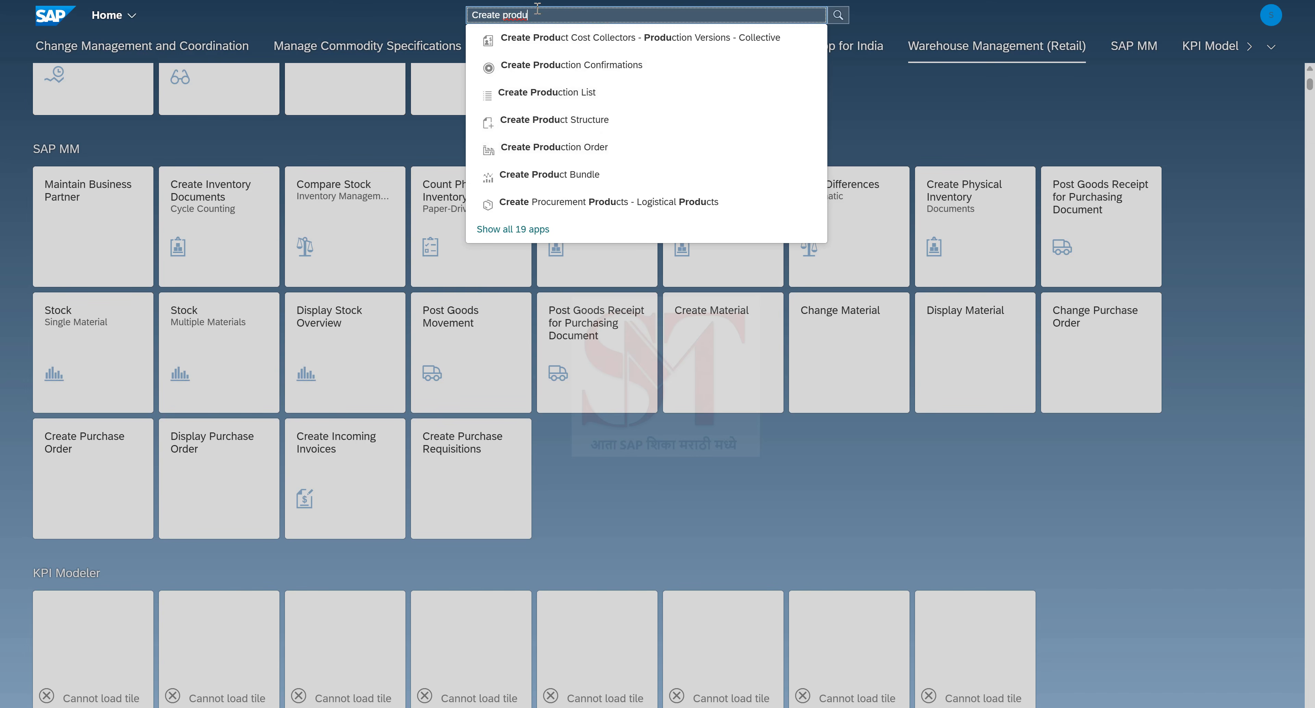
{"action": "left_click_drag", "start_coordinate": [544, 14], "coordinate": [393, 19]}
{"action": "key", "text": "BackSpace"}
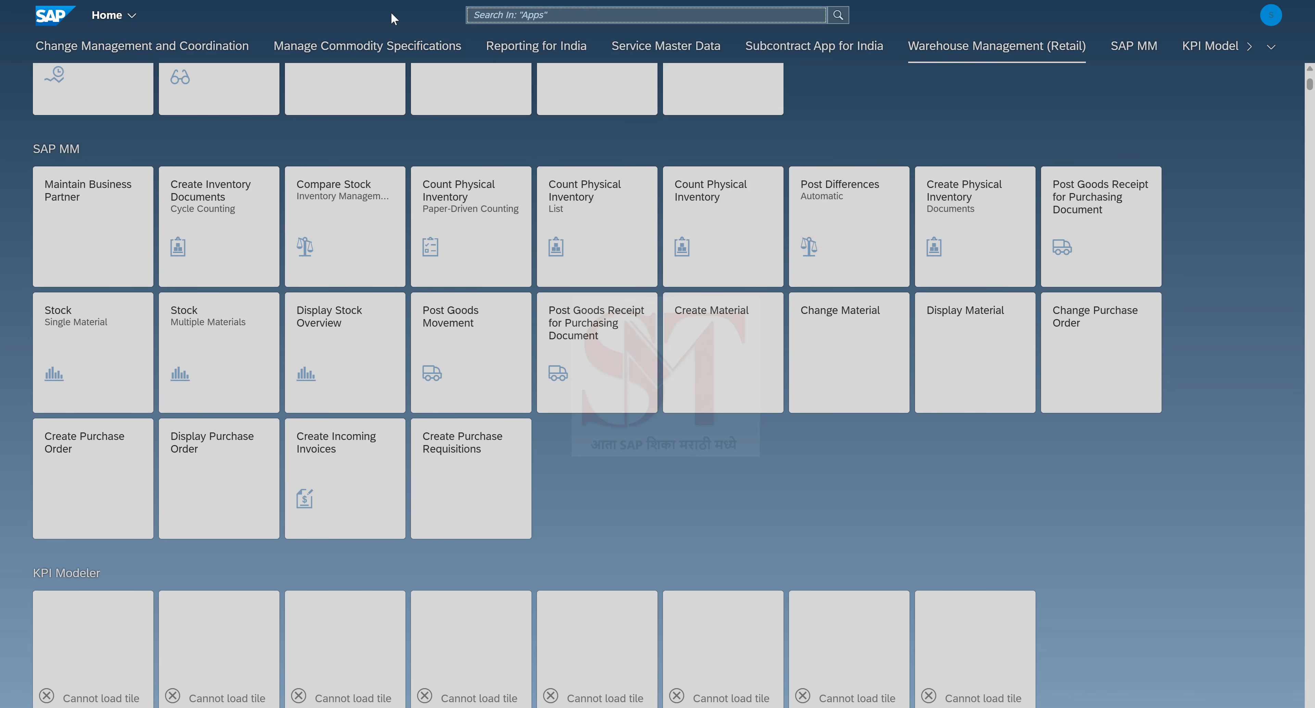
{"action": "left_click", "coordinate": [836, 110]}
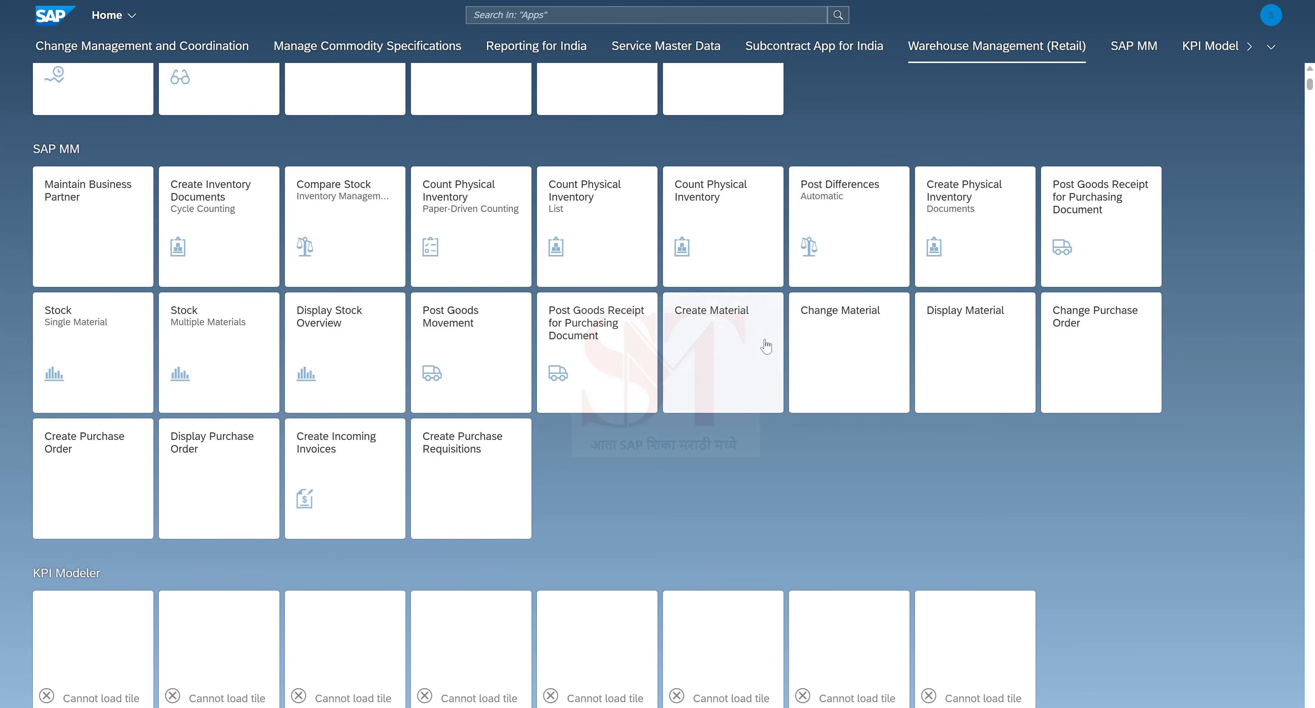
Step: Launch the Create Material tile from the SAP MM group
{"action": "left_click", "coordinate": [713, 317]}
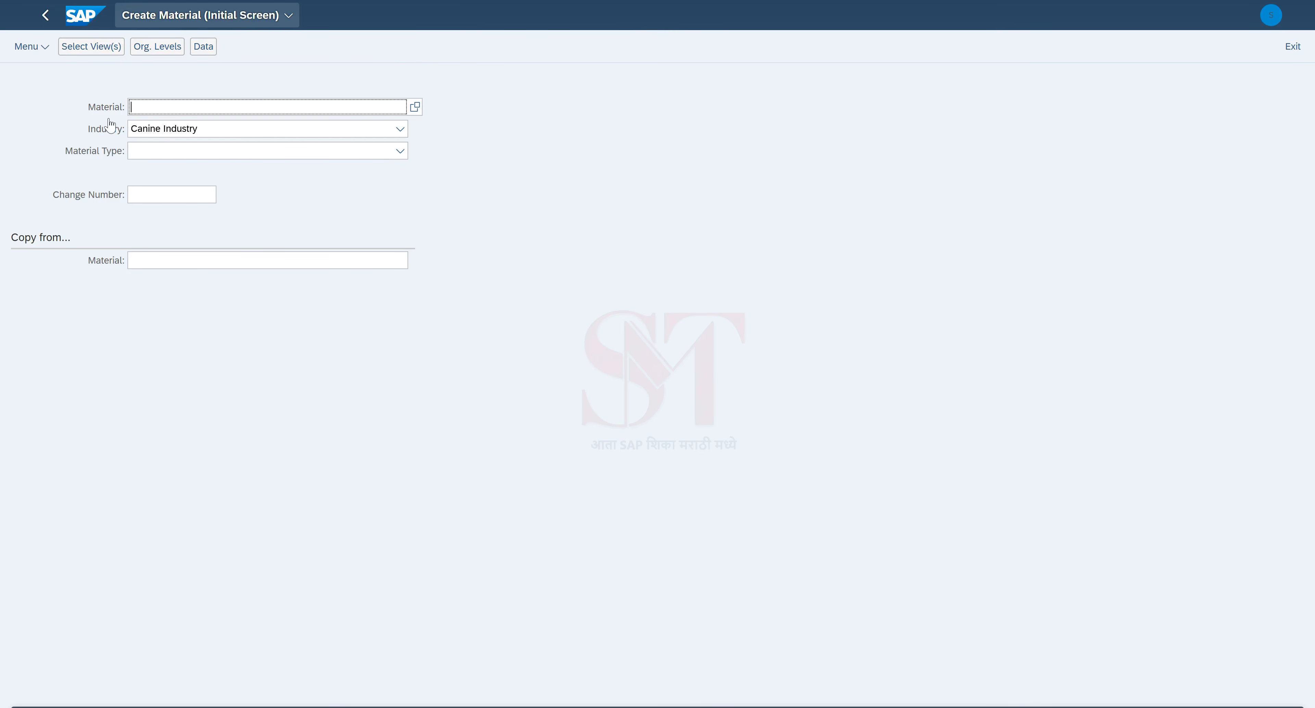
Step: Set the material's Industry to Mechanical engineering
{"action": "left_click", "coordinate": [184, 134]}
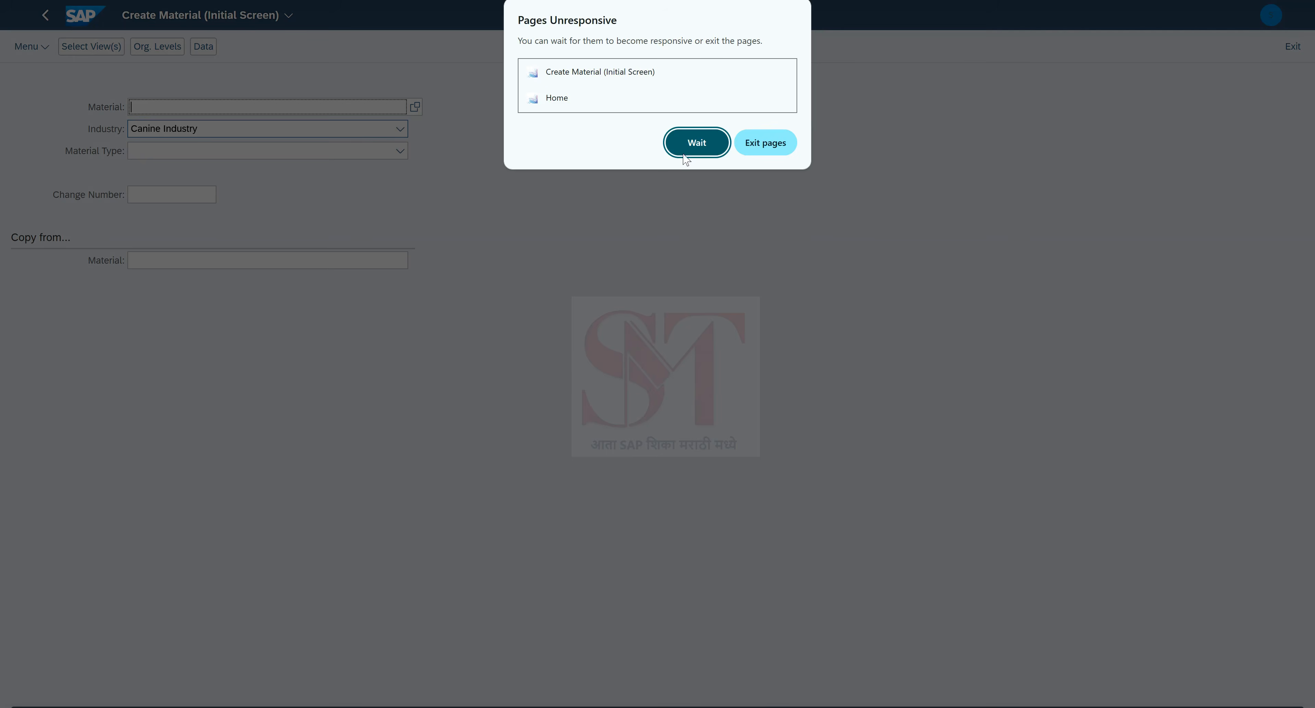
{"action": "left_click", "coordinate": [687, 147]}
{"action": "left_click", "coordinate": [223, 134]}
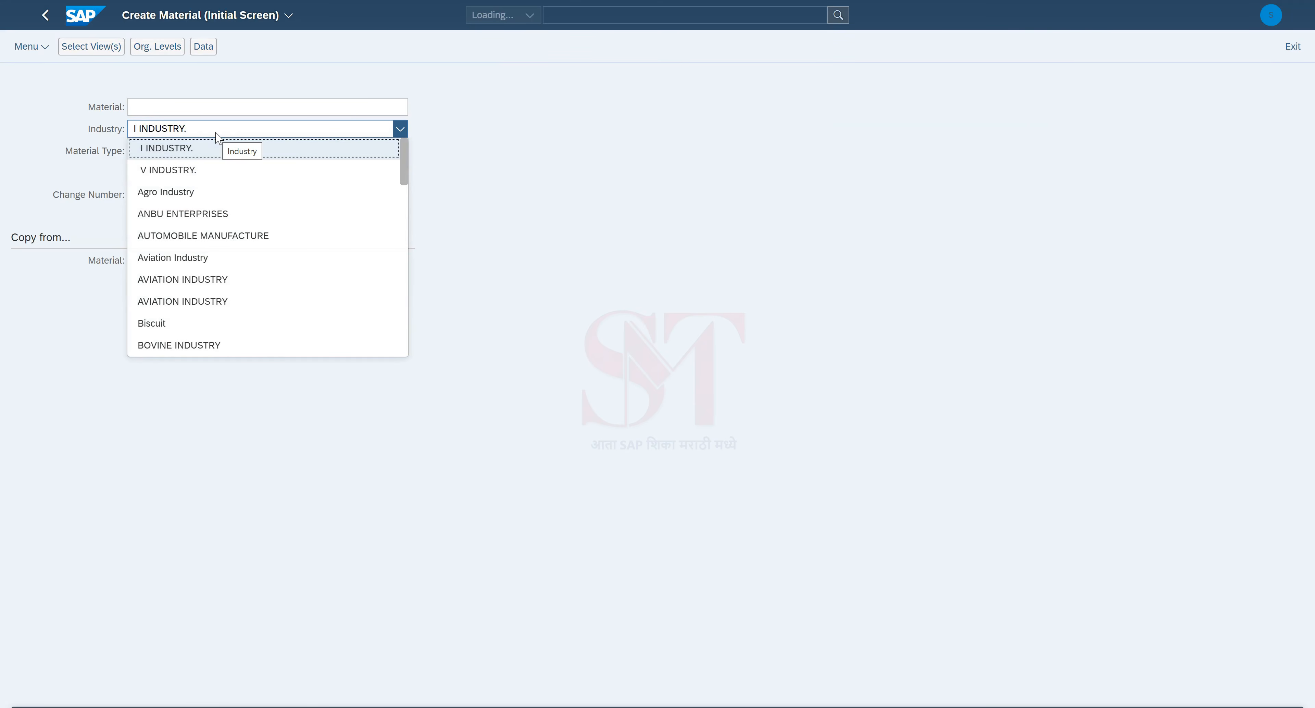
{"action": "key", "text": "m"}
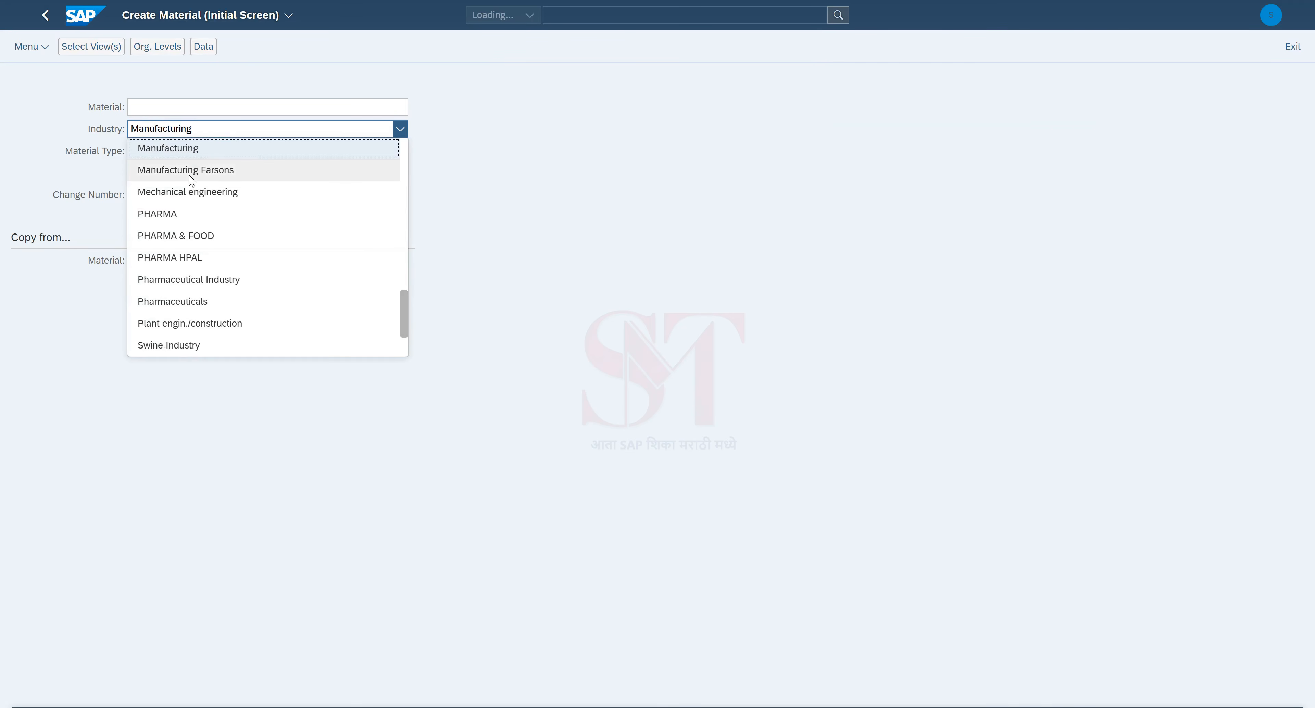
{"action": "left_click", "coordinate": [190, 191]}
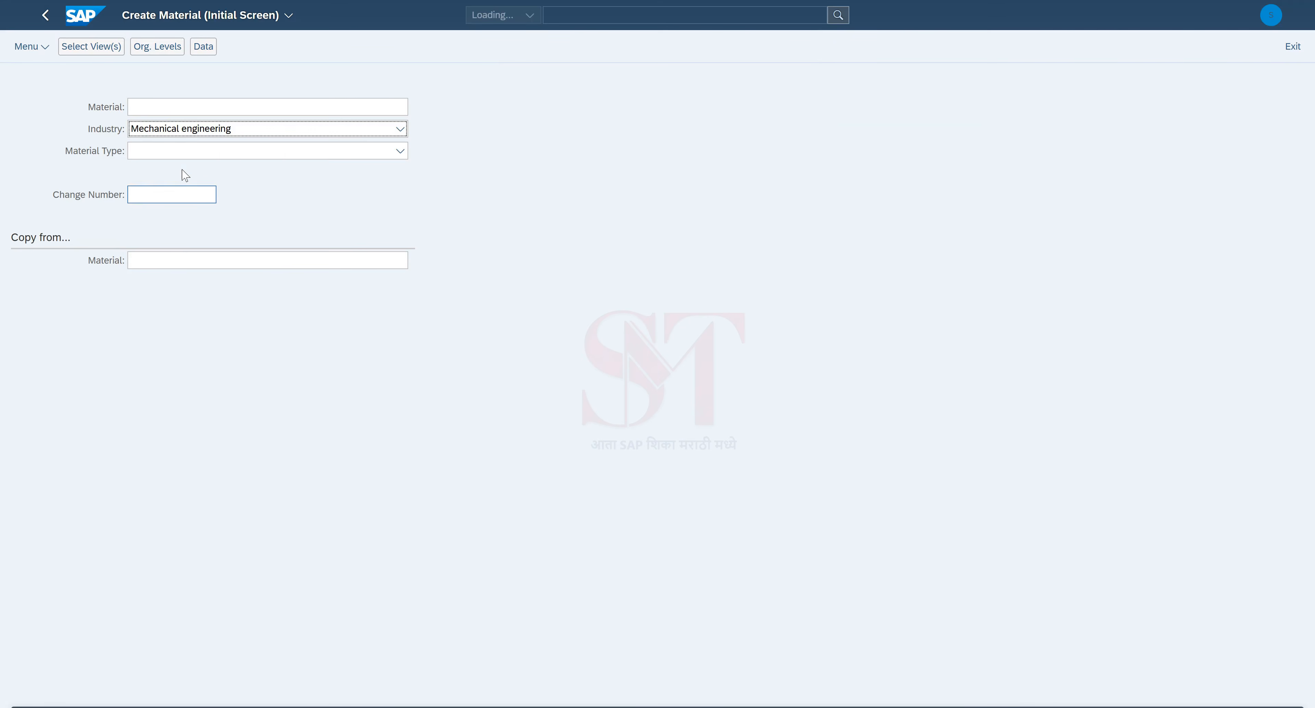
Step: Set Material Type to MM Material Type MMFM and continue to view selection
{"action": "left_click", "coordinate": [155, 157]}
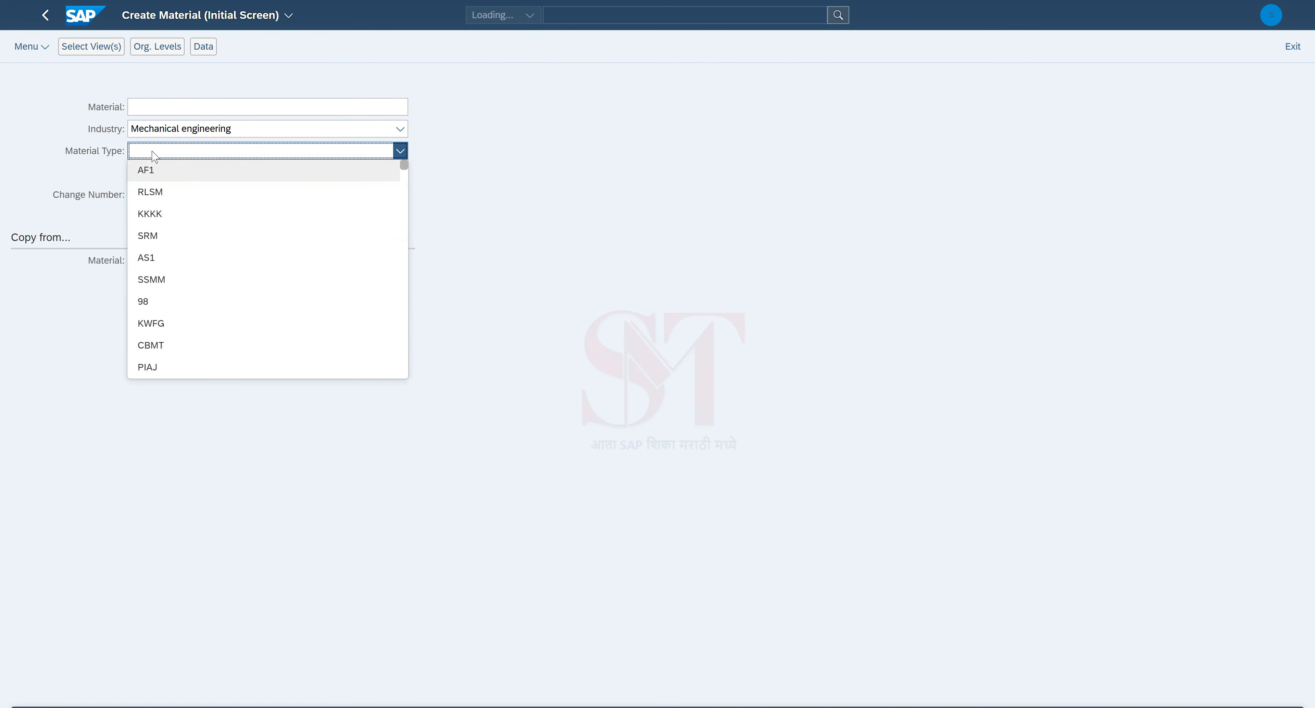
{"action": "key", "text": "m"}
{"action": "key", "text": "r"}
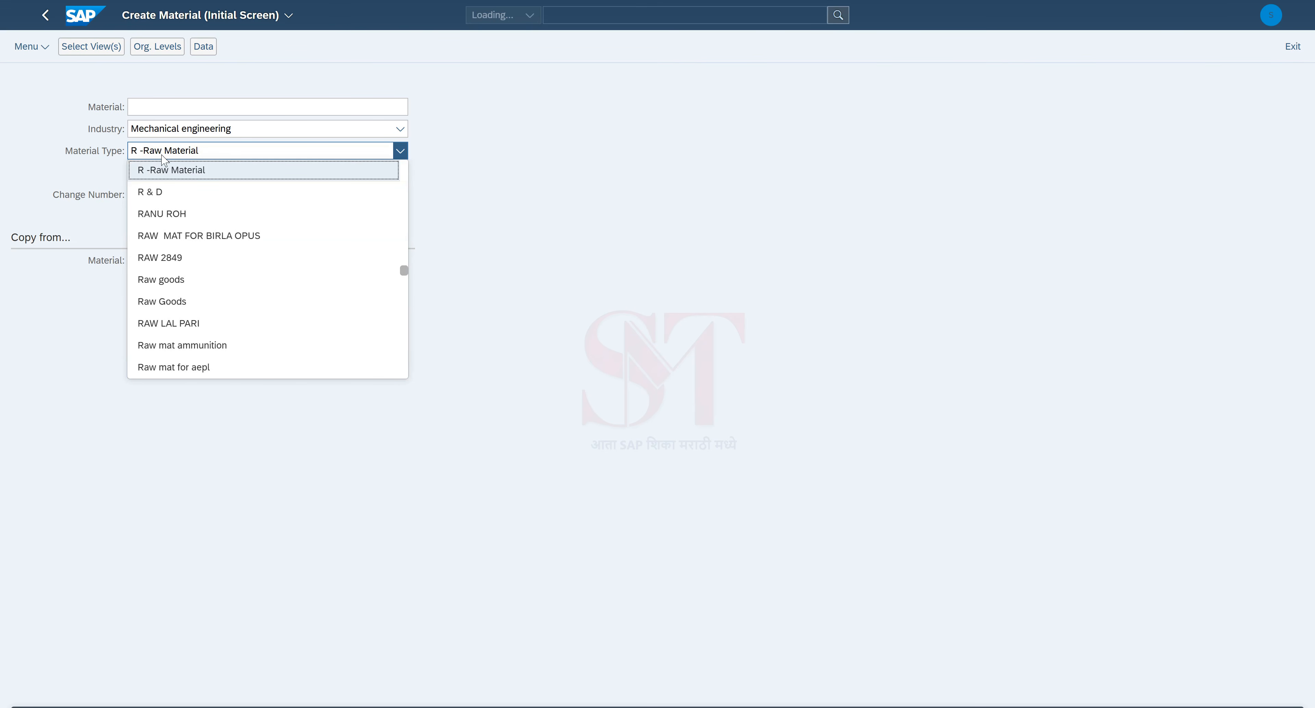
{"action": "key", "text": "m"}
{"action": "key", "text": "m"}
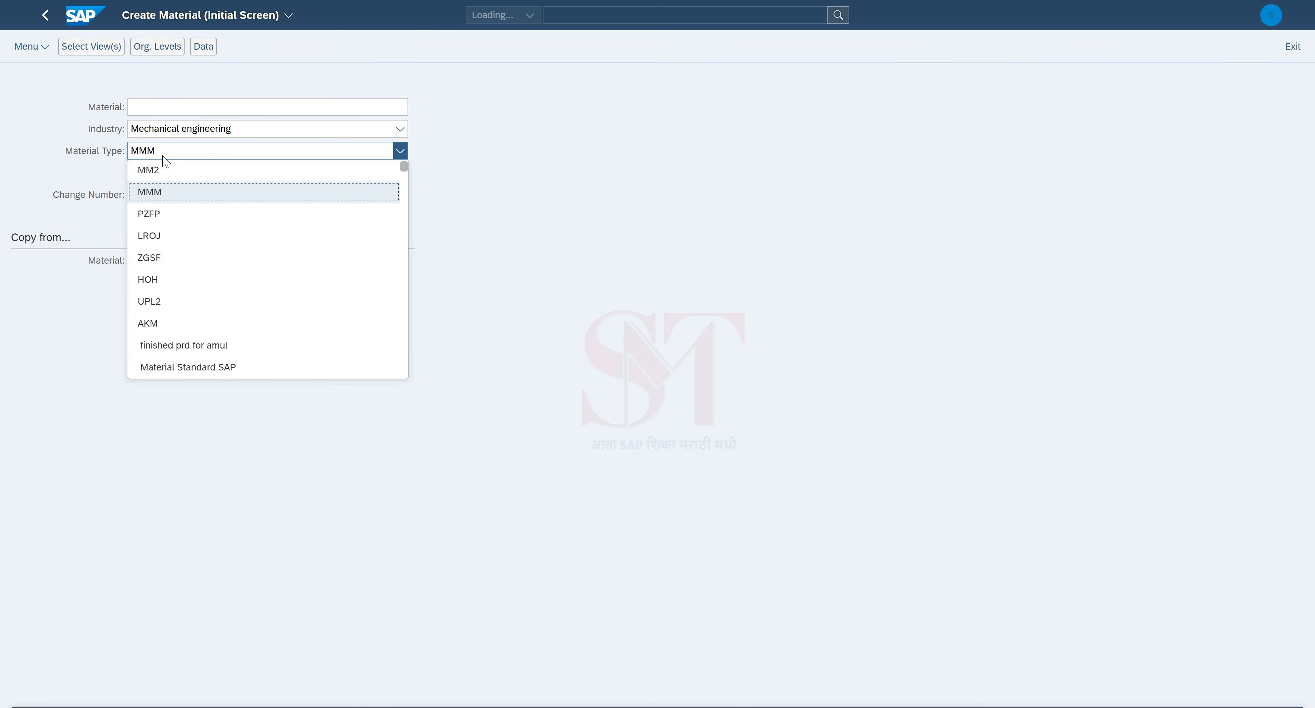
{"action": "key", "text": "m"}
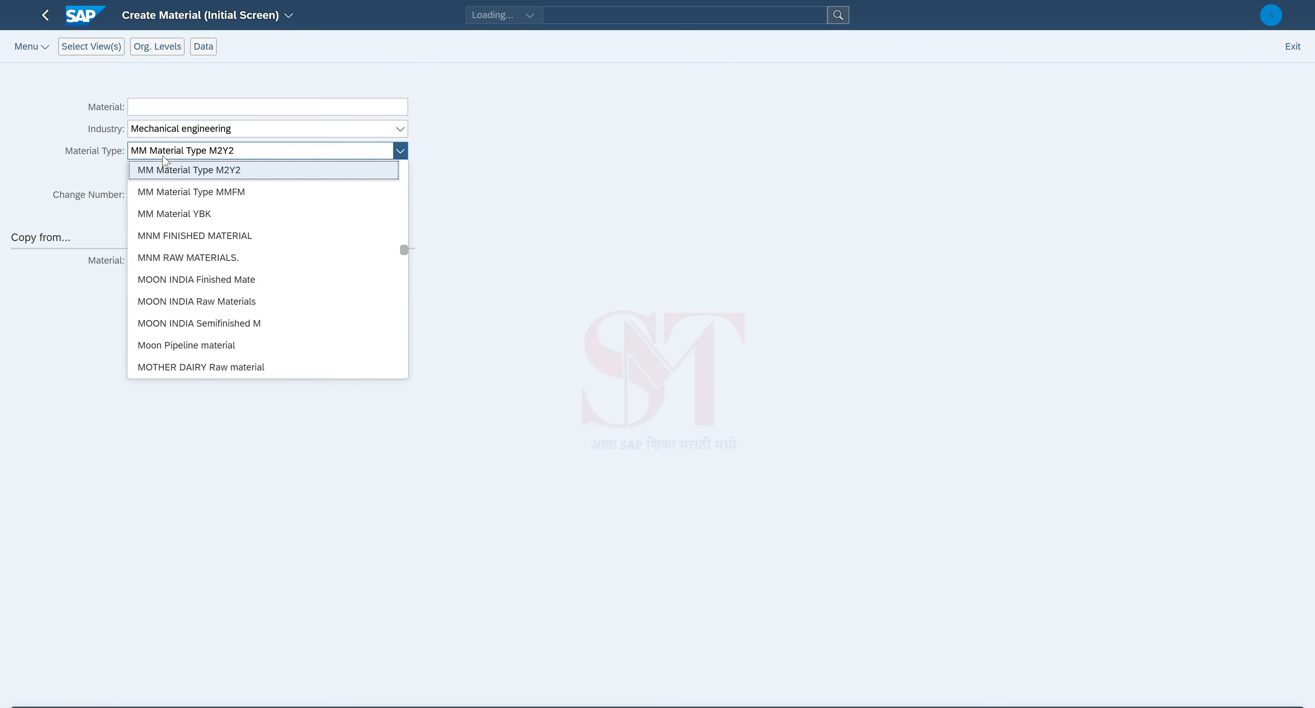
{"action": "left_click", "coordinate": [168, 192]}
{"action": "left_click", "coordinate": [170, 112]}
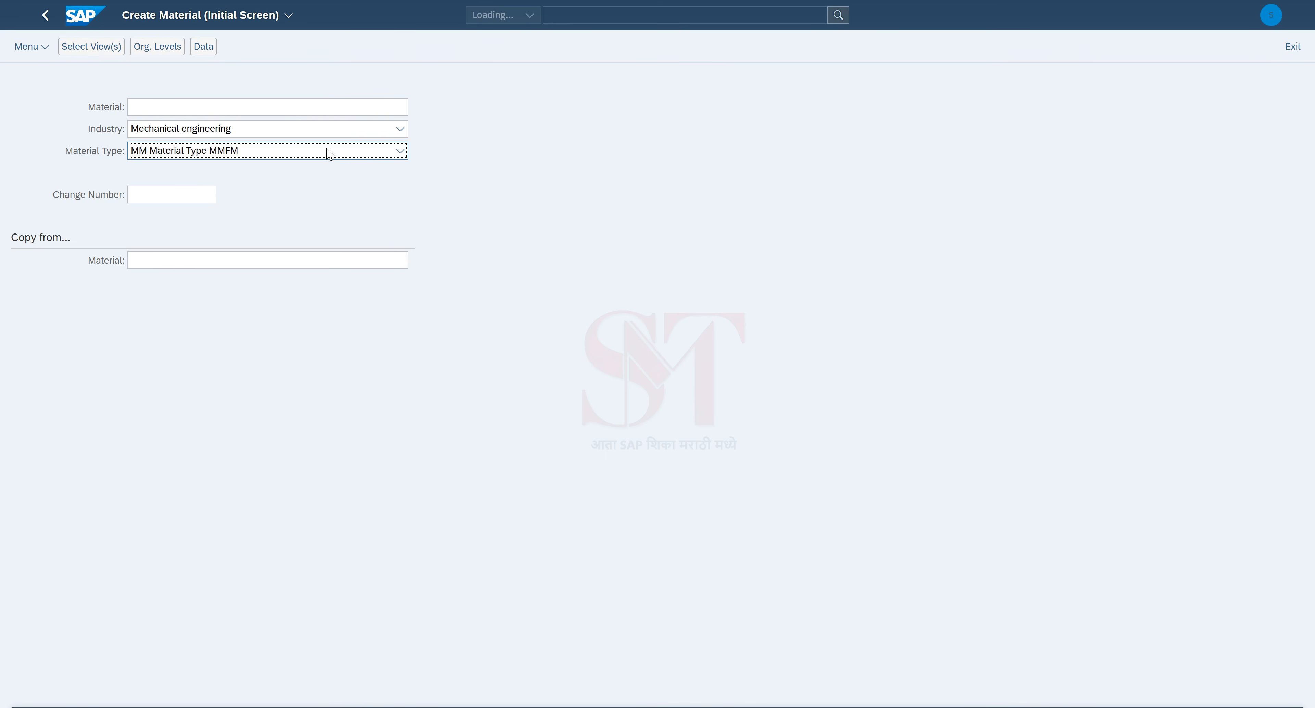
{"action": "key", "text": "Return"}
Step: Select the Basic Data 1, Purchasing and Accounting 1 views and confirm them
{"action": "left_click_drag", "start_coordinate": [591, 113], "coordinate": [578, 97]}
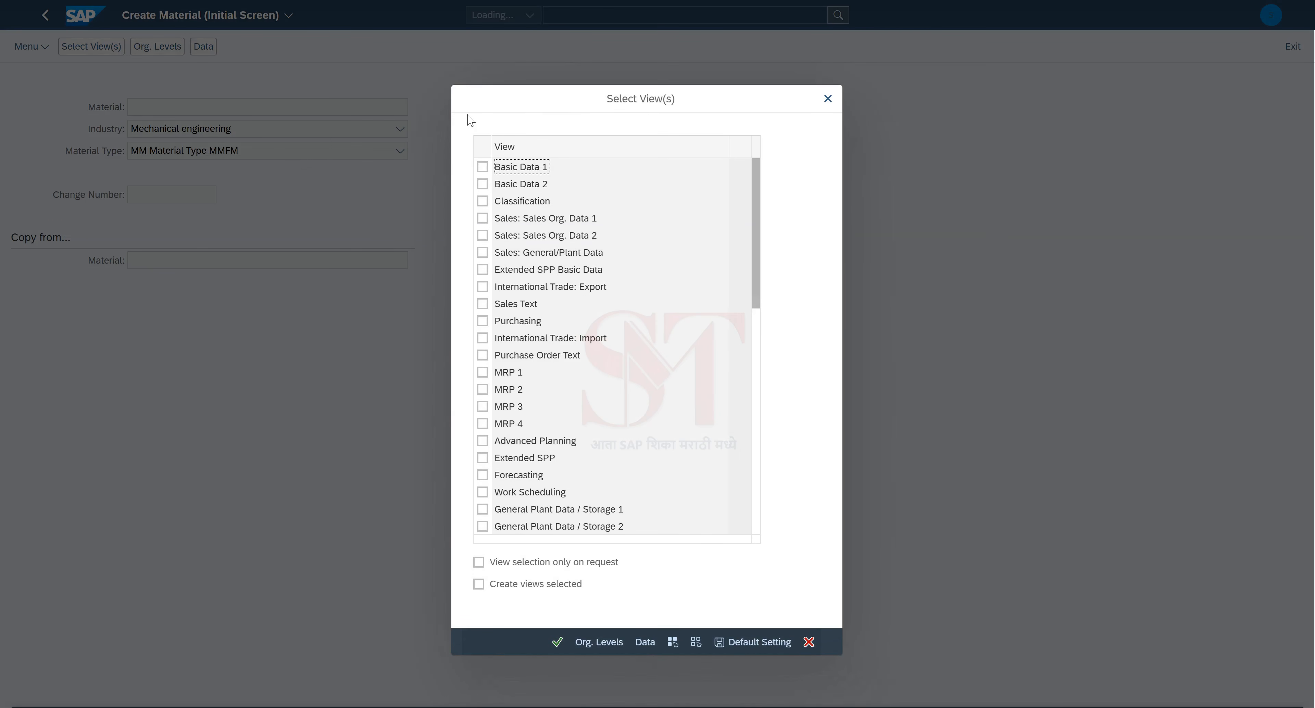
{"action": "left_click", "coordinate": [483, 168]}
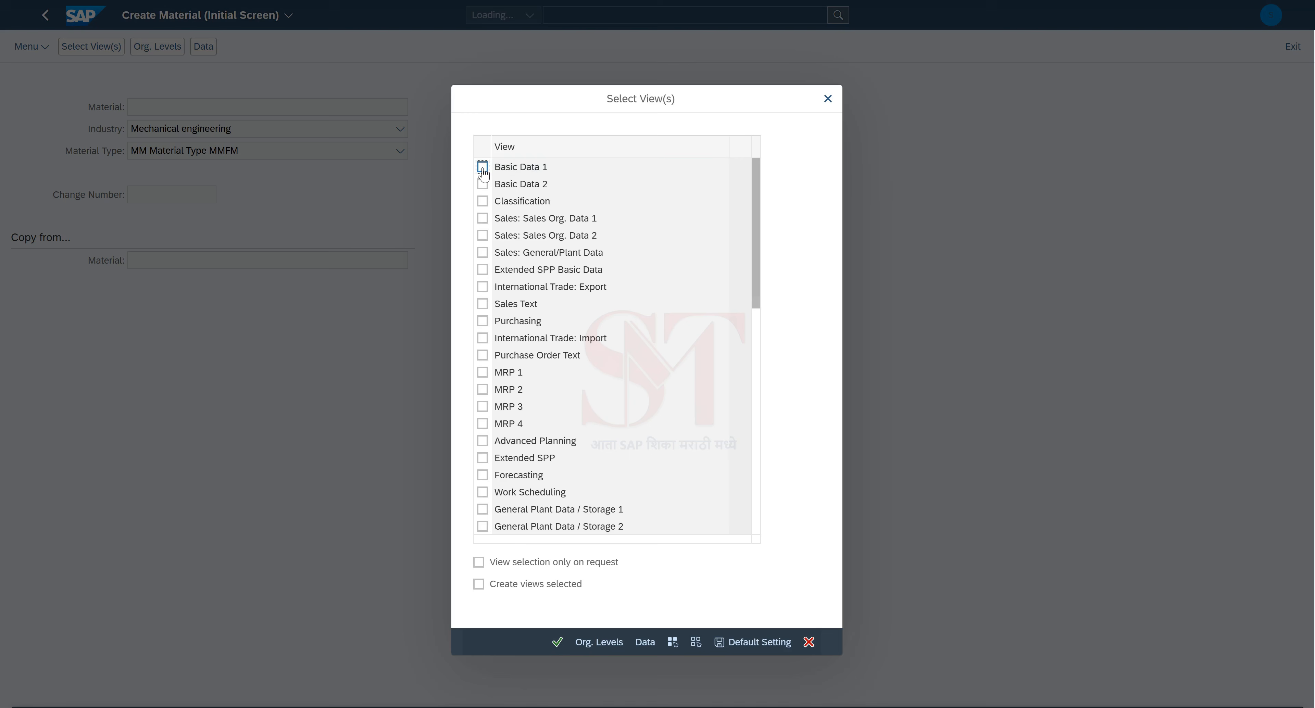
{"action": "left_click", "coordinate": [482, 322]}
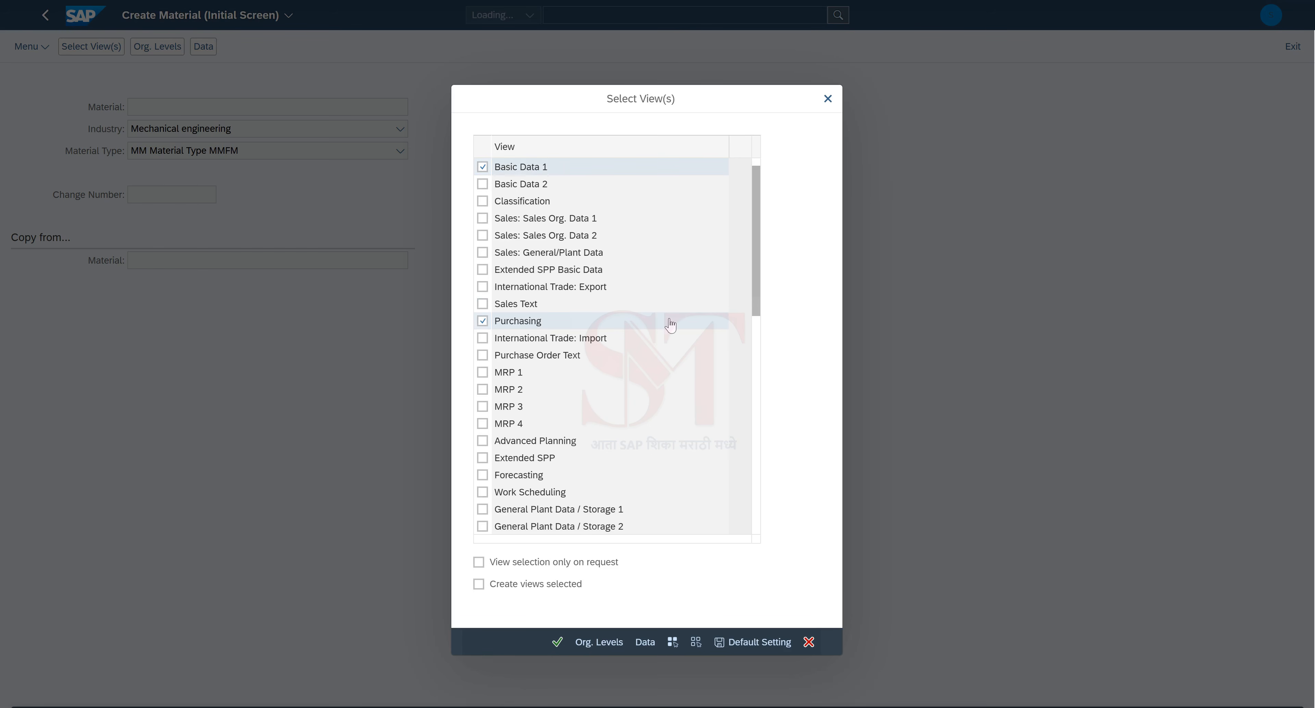
{"action": "left_click", "coordinate": [753, 305]}
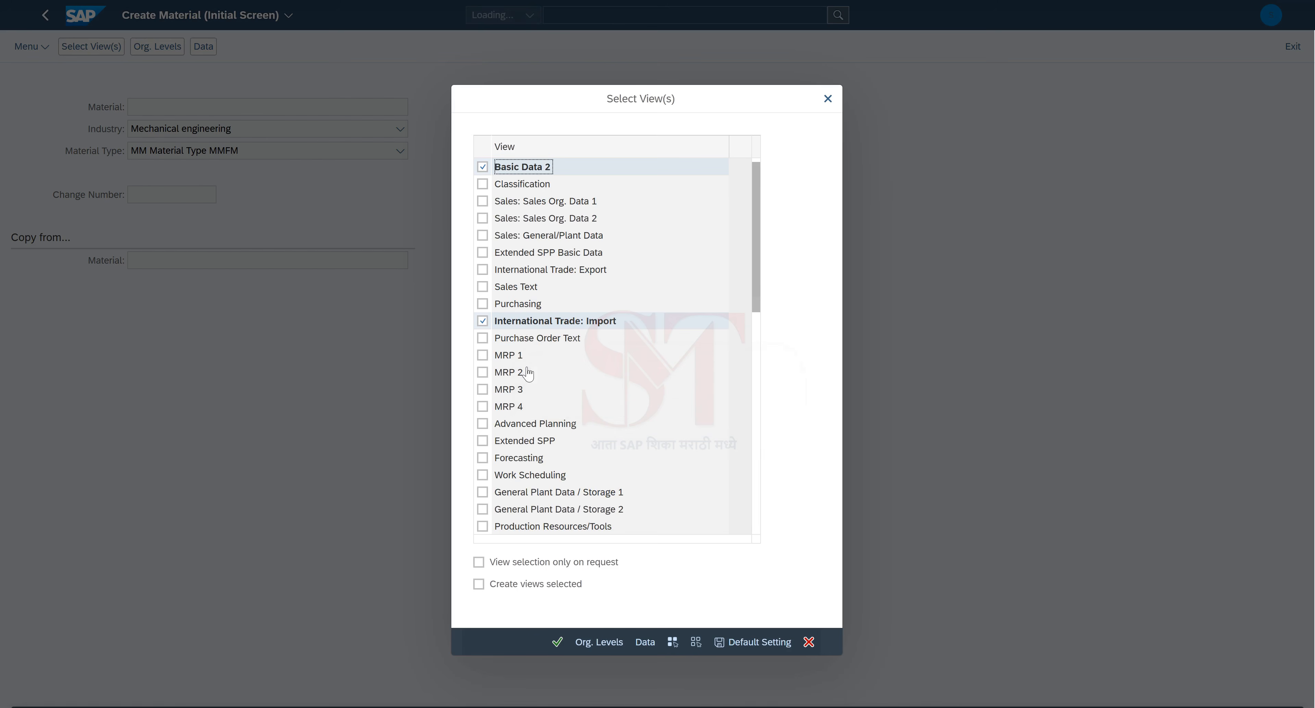
{"action": "scroll", "coordinate": [534, 385], "scroll_direction": "down", "scroll_amount": 2}
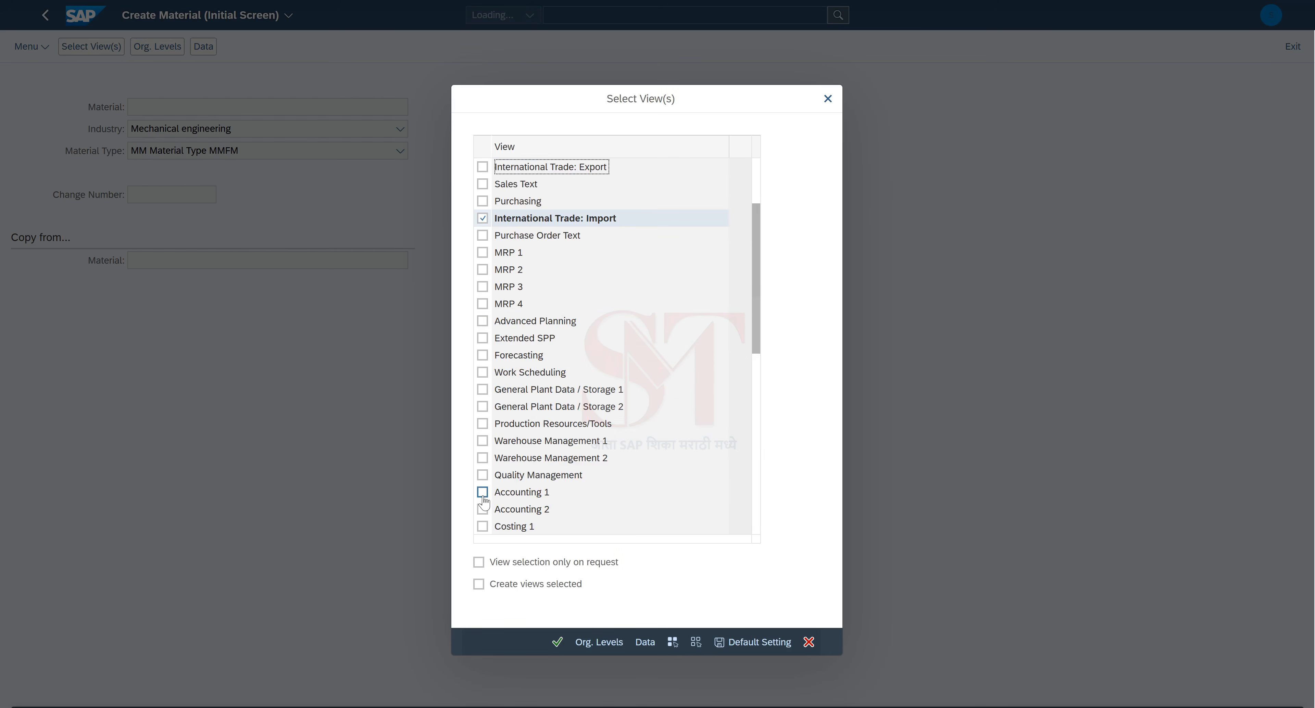
{"action": "left_click", "coordinate": [482, 493]}
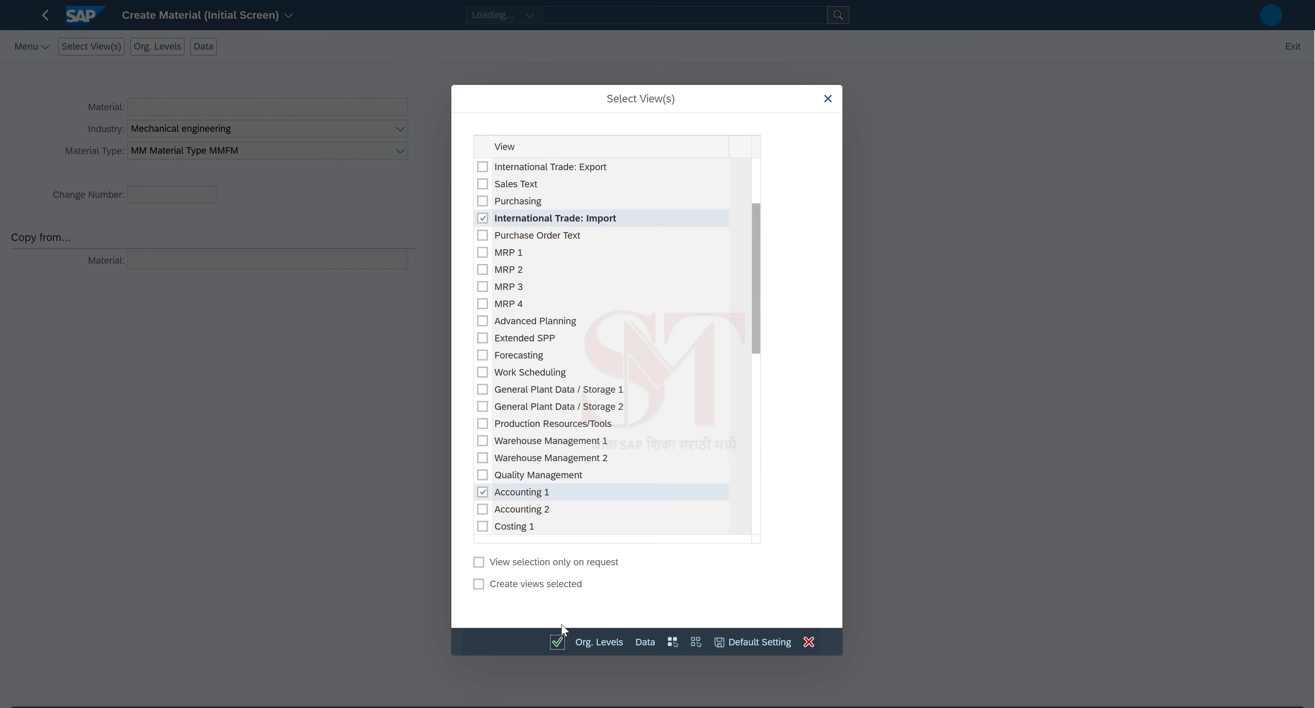
{"action": "left_click", "coordinate": [557, 641]}
Step: Assign plant 1000 in Organizational Levels and confirm to open Basic data 1
{"action": "left_click", "coordinate": [562, 371]}
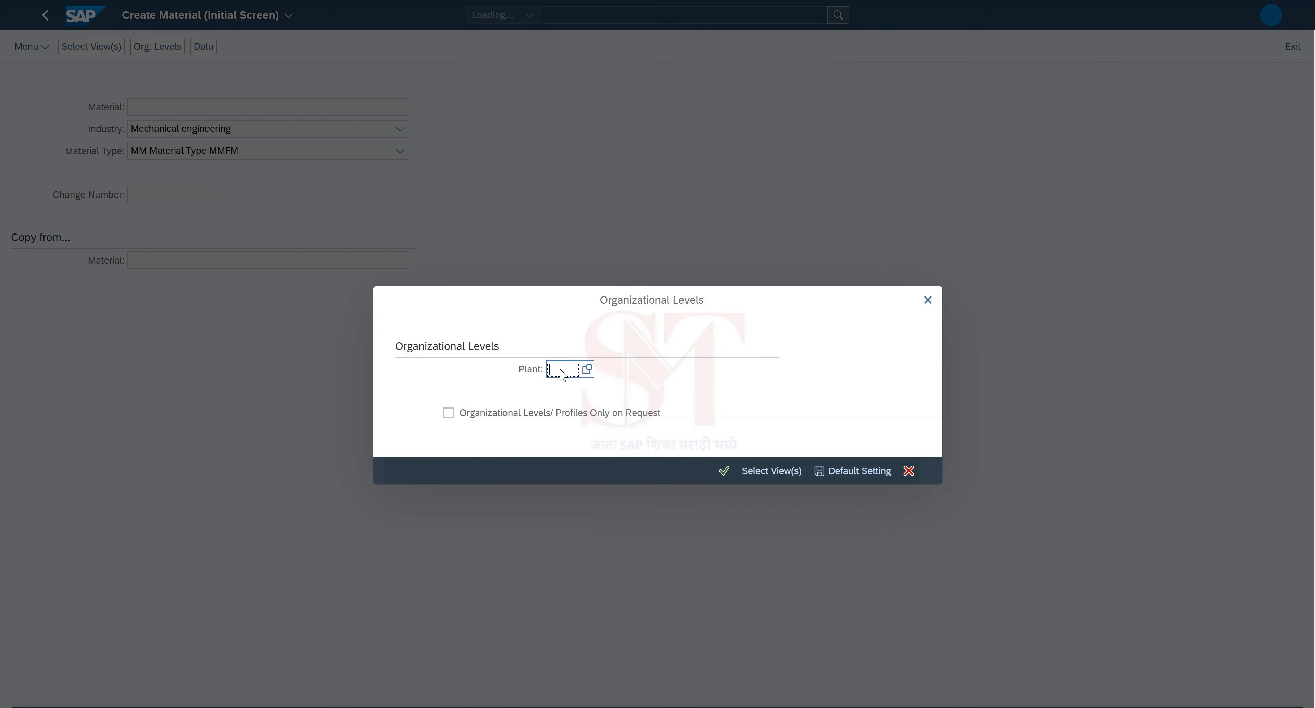
{"action": "type", "text": "1000"}
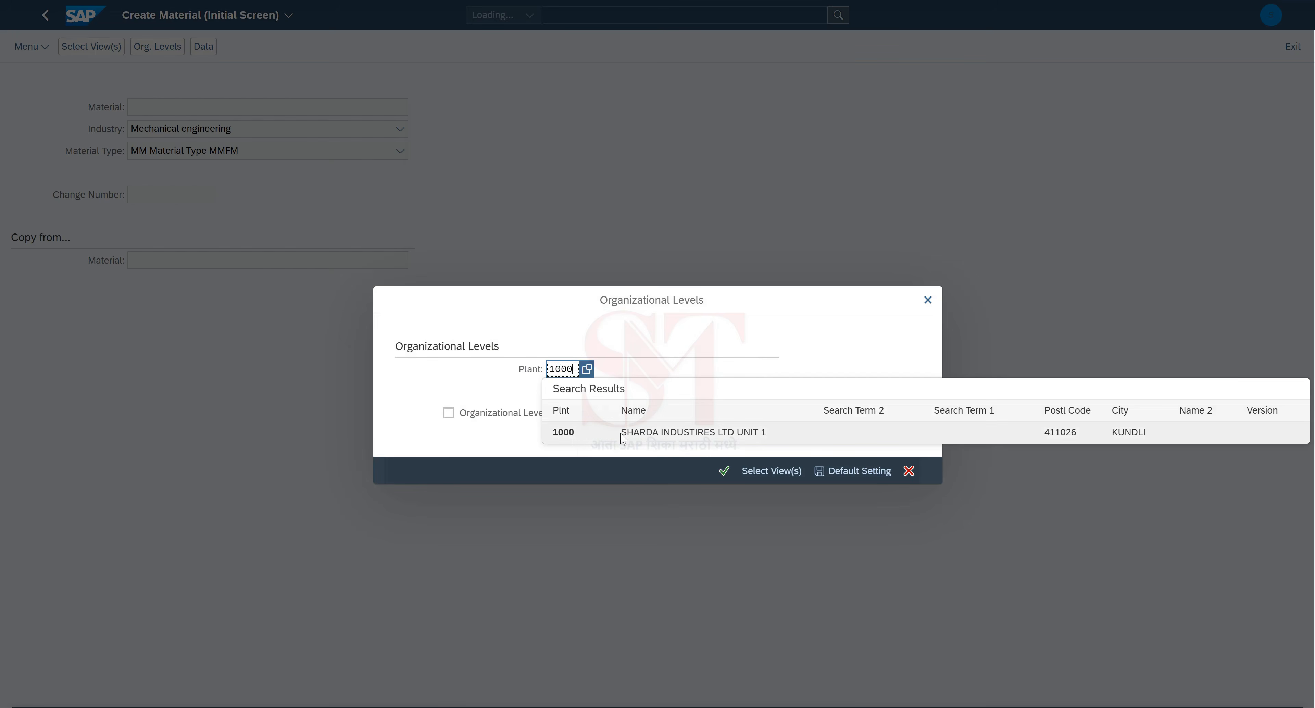
{"action": "left_click", "coordinate": [622, 432]}
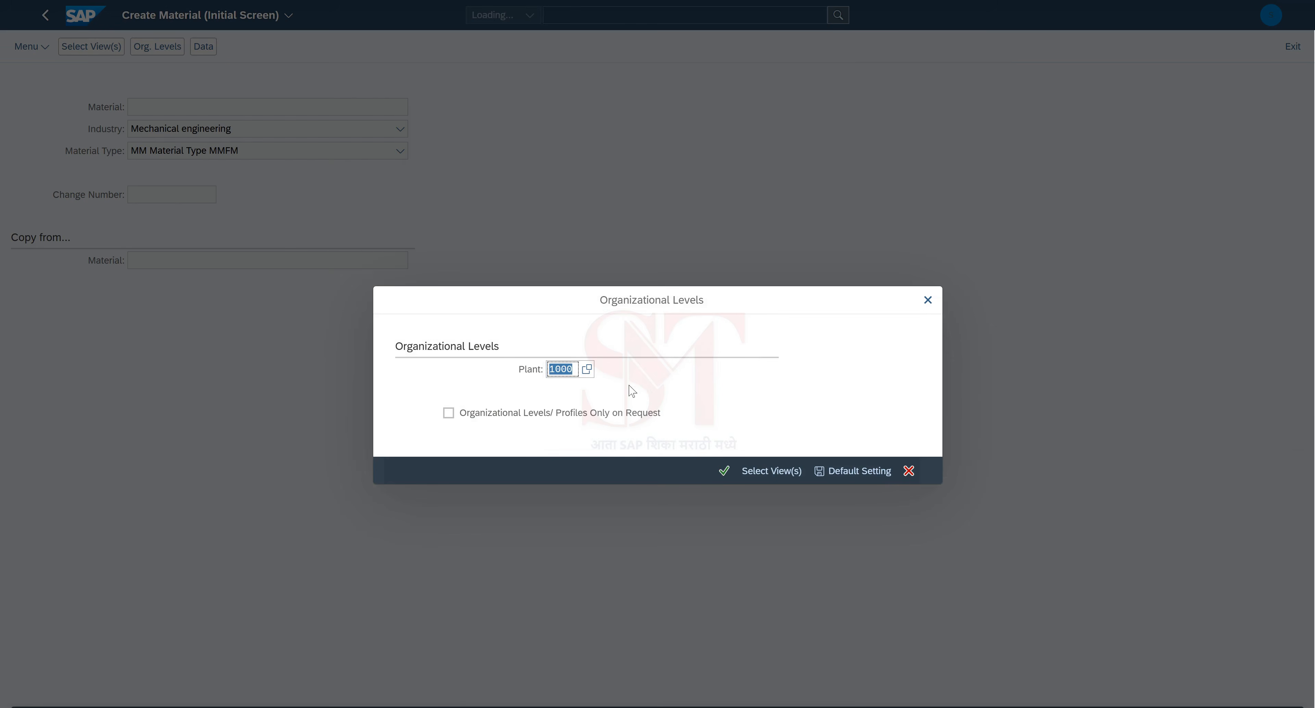
{"action": "left_click", "coordinate": [724, 471]}
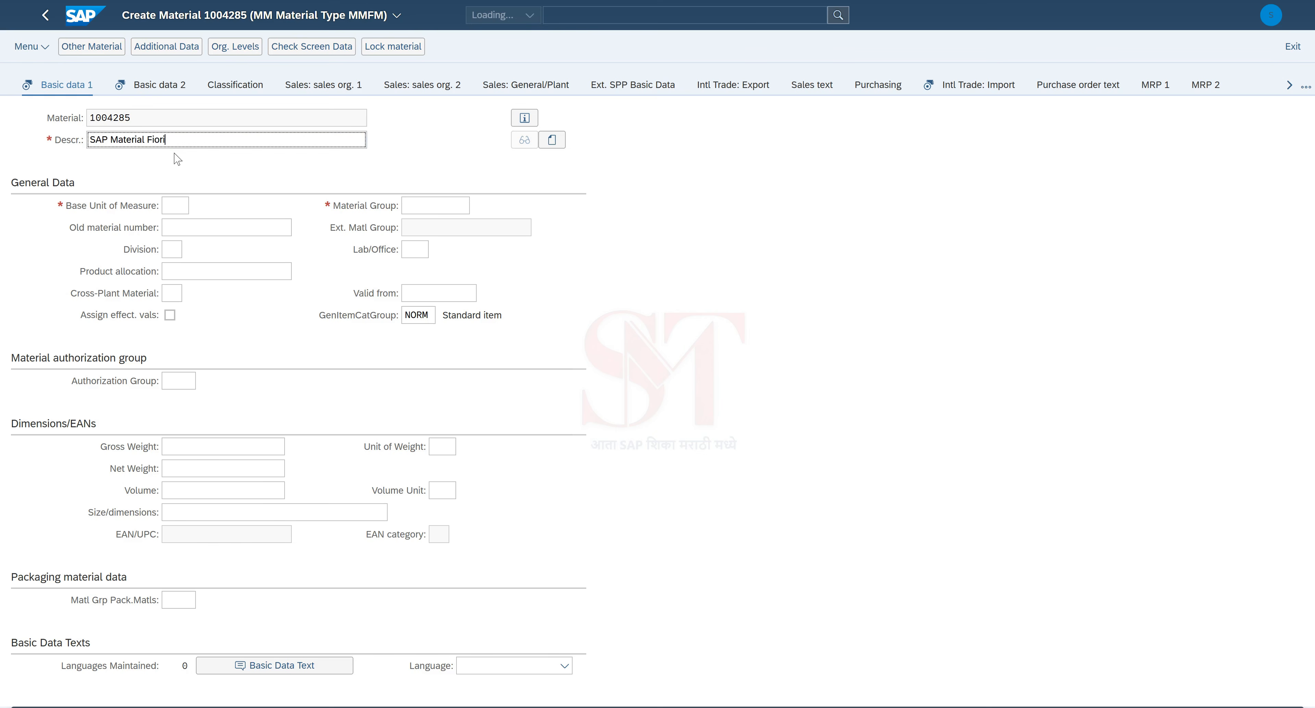
Step: Enter base unit EA and material group 10001, then proceed to Basic data 2
{"action": "key", "text": "ctrl+a"}
{"action": "left_click", "coordinate": [164, 155]}
{"action": "left_click", "coordinate": [177, 207]}
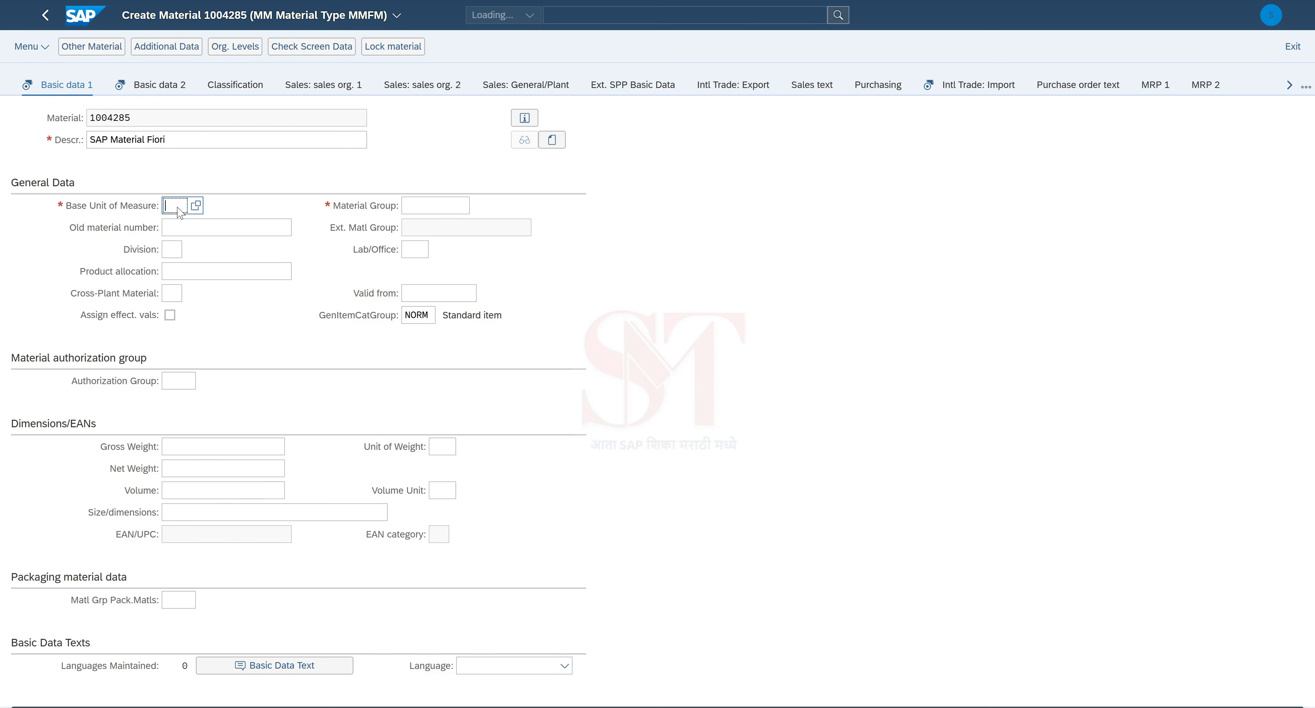
{"action": "type", "text": "EA"}
{"action": "left_click", "coordinate": [424, 206]}
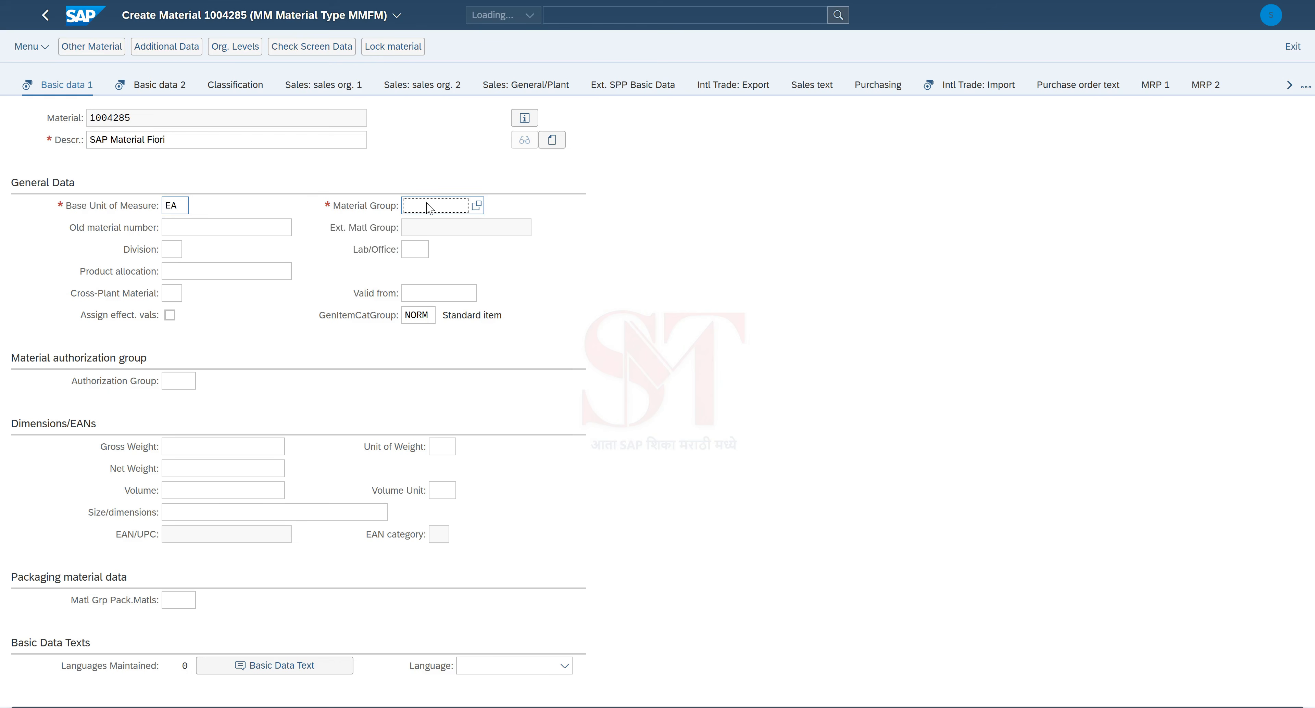
{"action": "type", "text": "0001"}
{"action": "key", "text": "Return"}
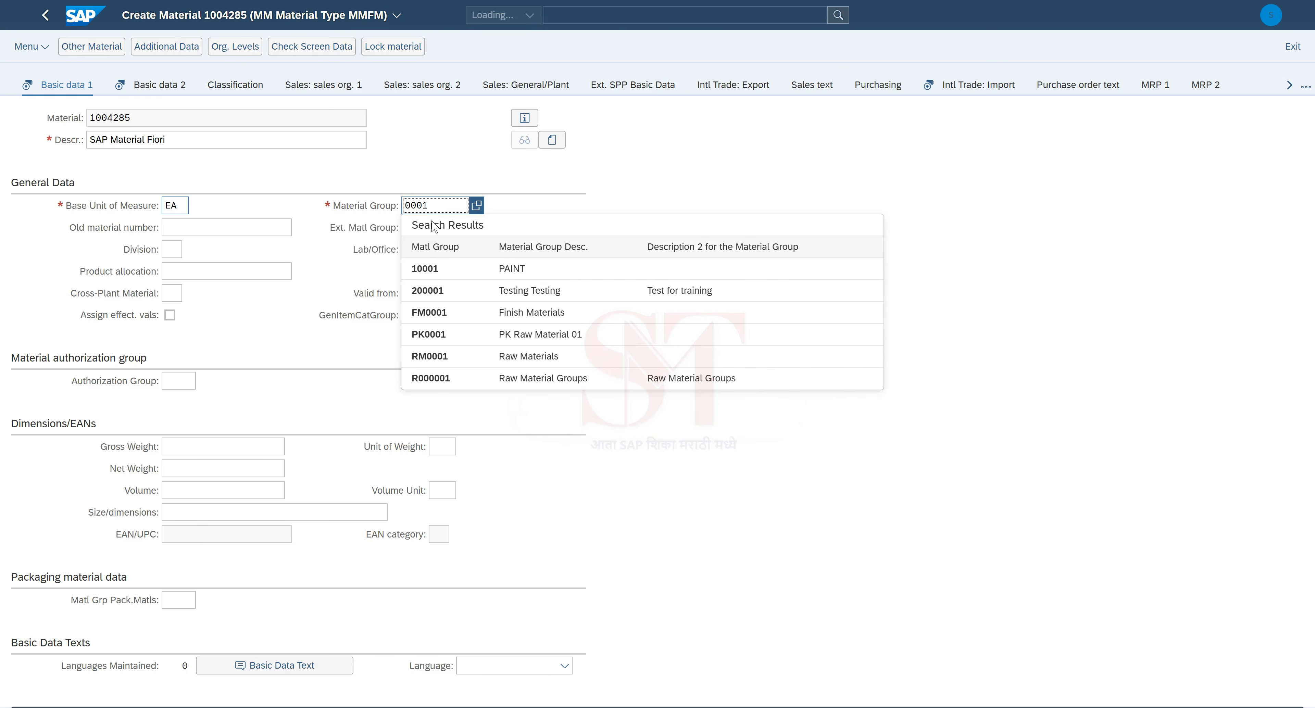
{"action": "left_click", "coordinate": [424, 270]}
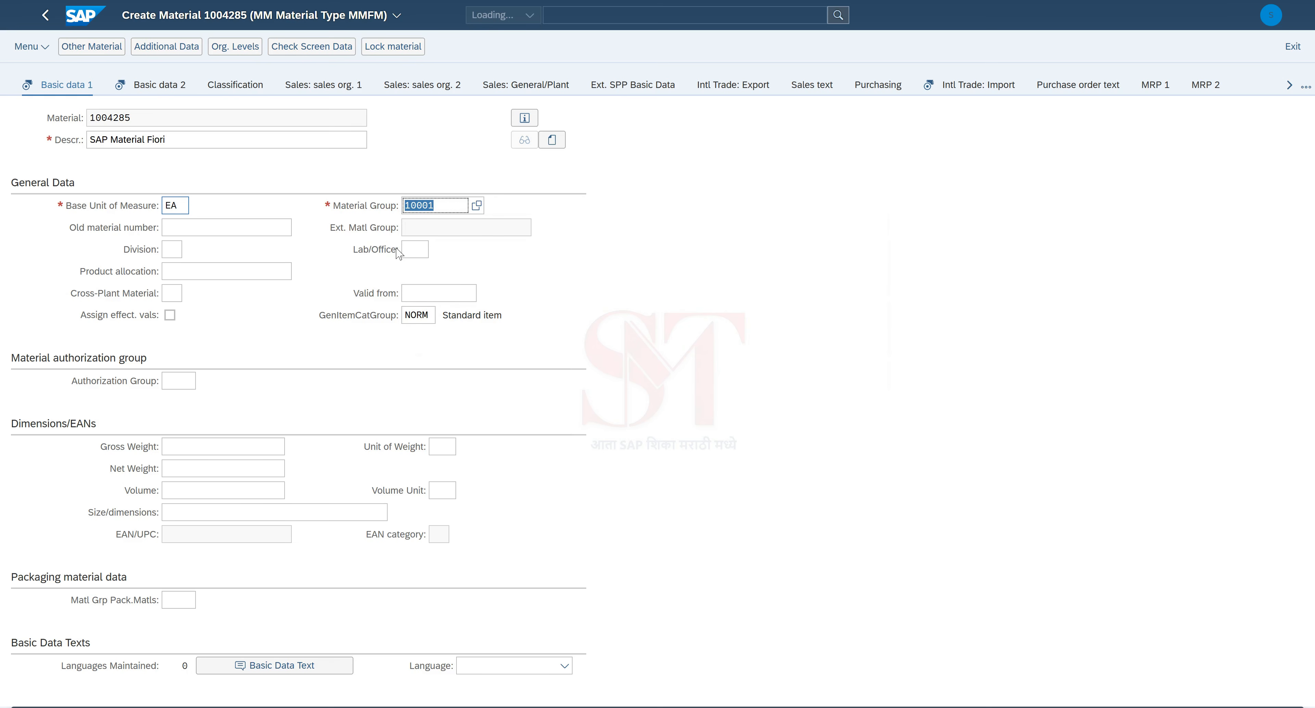
{"action": "key", "text": "Return"}
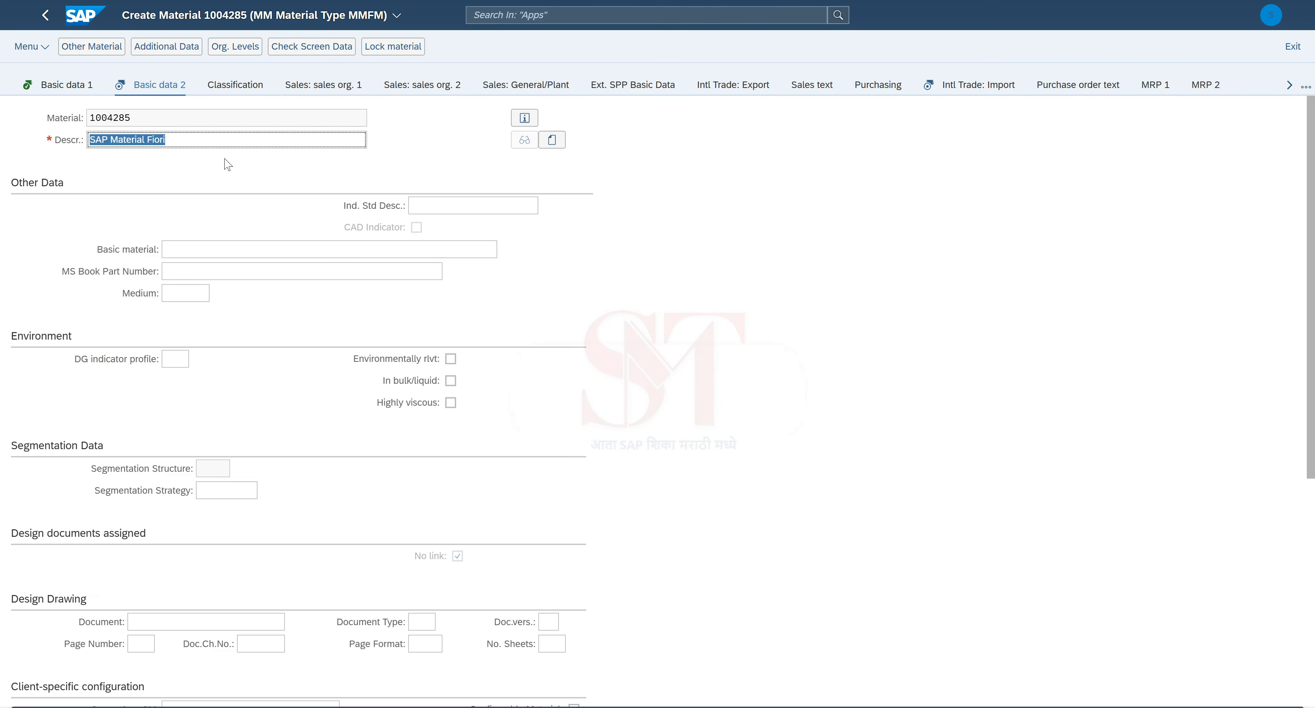
Step: Look over material 1004285's Purchasing data, then bring up its Accounting 1 view
{"action": "left_click", "coordinate": [1286, 85]}
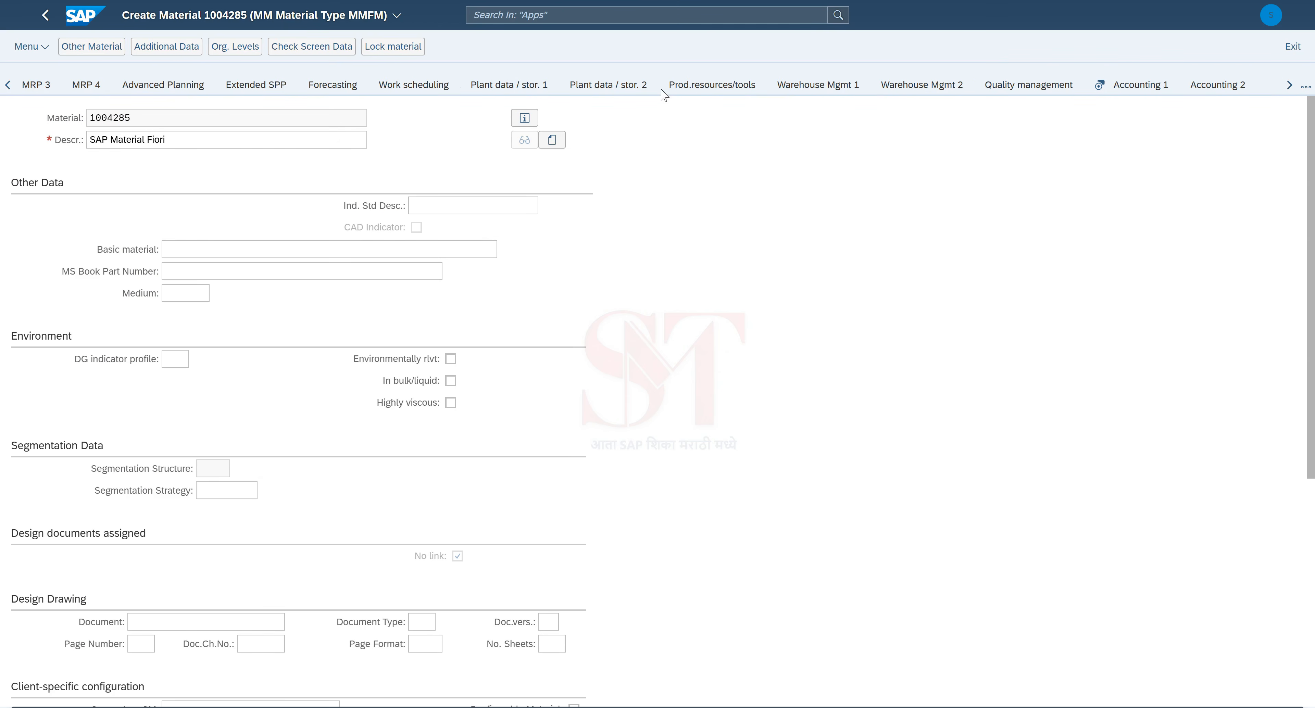
{"action": "left_click", "coordinate": [10, 90]}
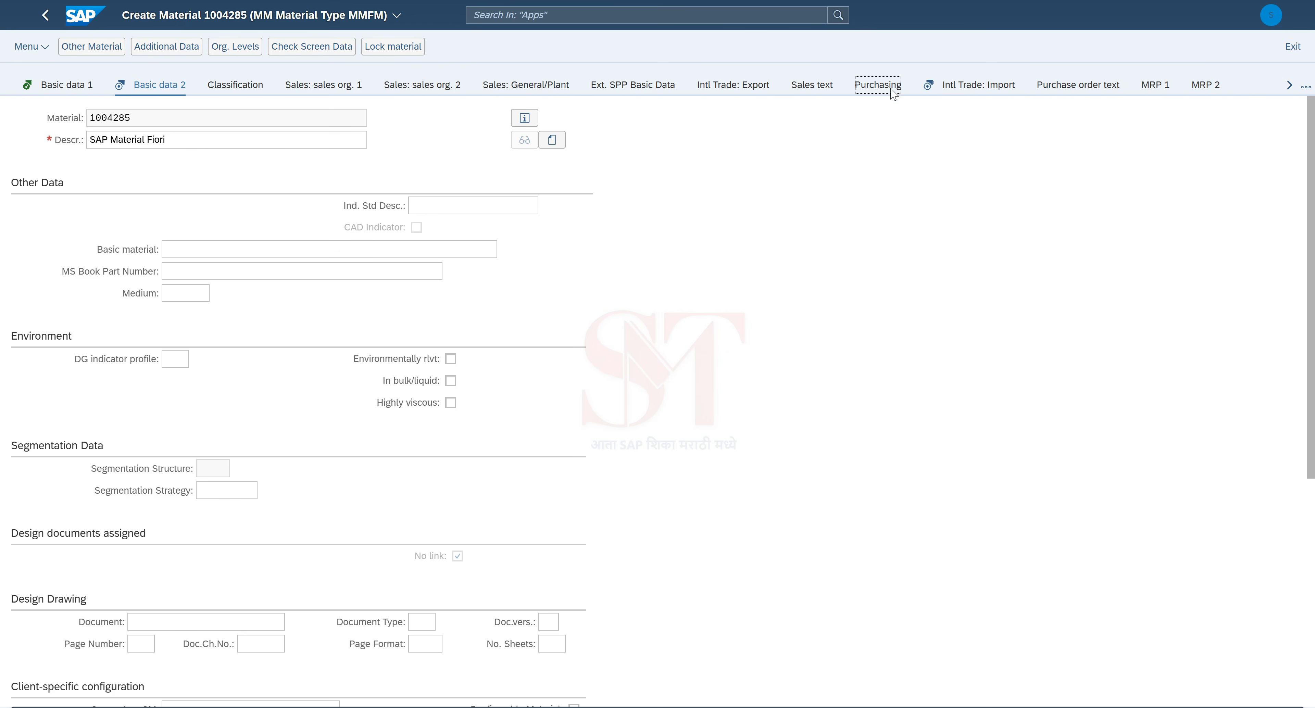
{"action": "left_click", "coordinate": [875, 91]}
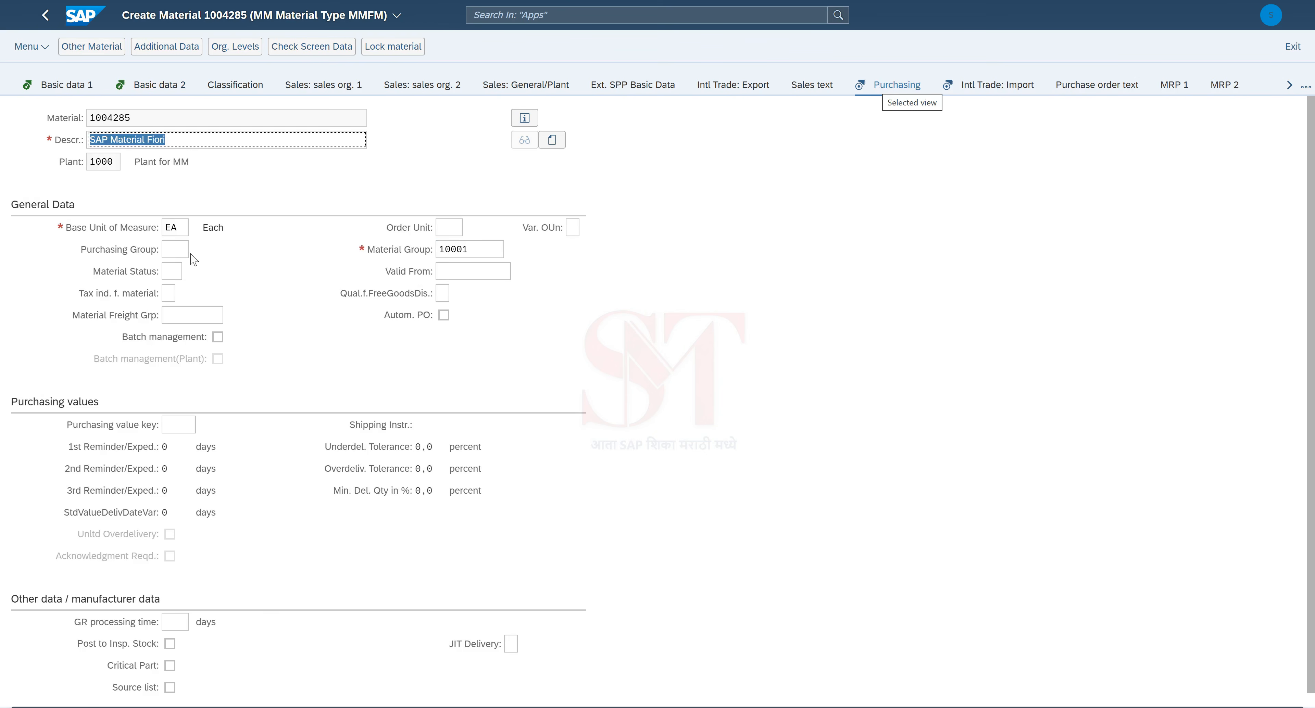
{"action": "left_click", "coordinate": [1289, 86]}
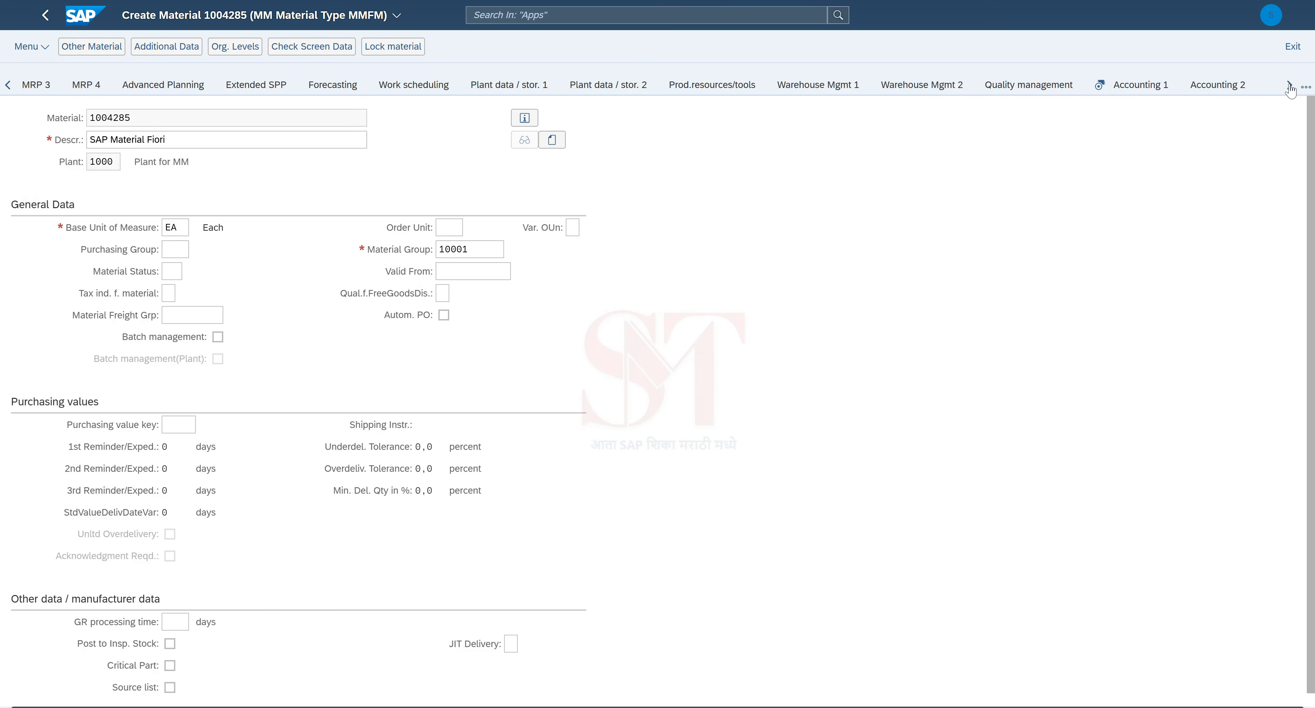
{"action": "left_click", "coordinate": [1133, 89]}
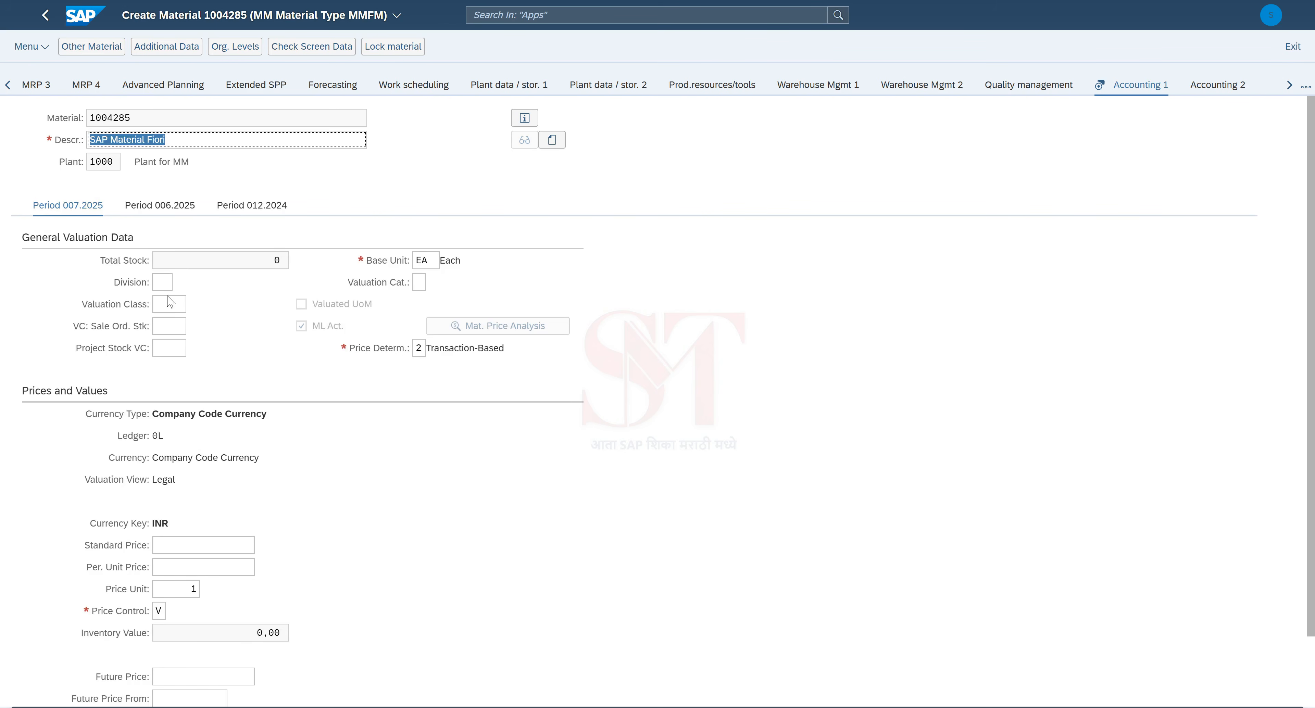
Step: Enter valuation class 3000 on the Accounting 1 view
{"action": "left_click", "coordinate": [172, 308]}
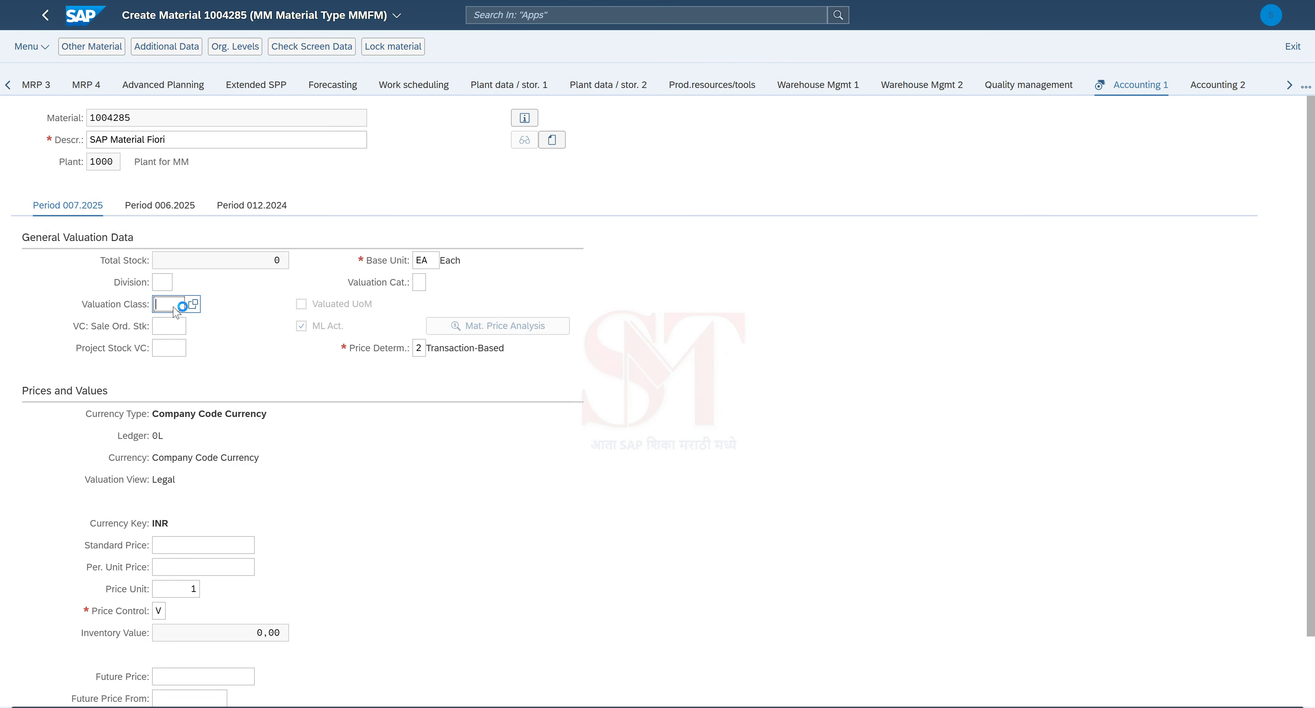
{"action": "type", "text": "3000"}
{"action": "left_click", "coordinate": [230, 340]}
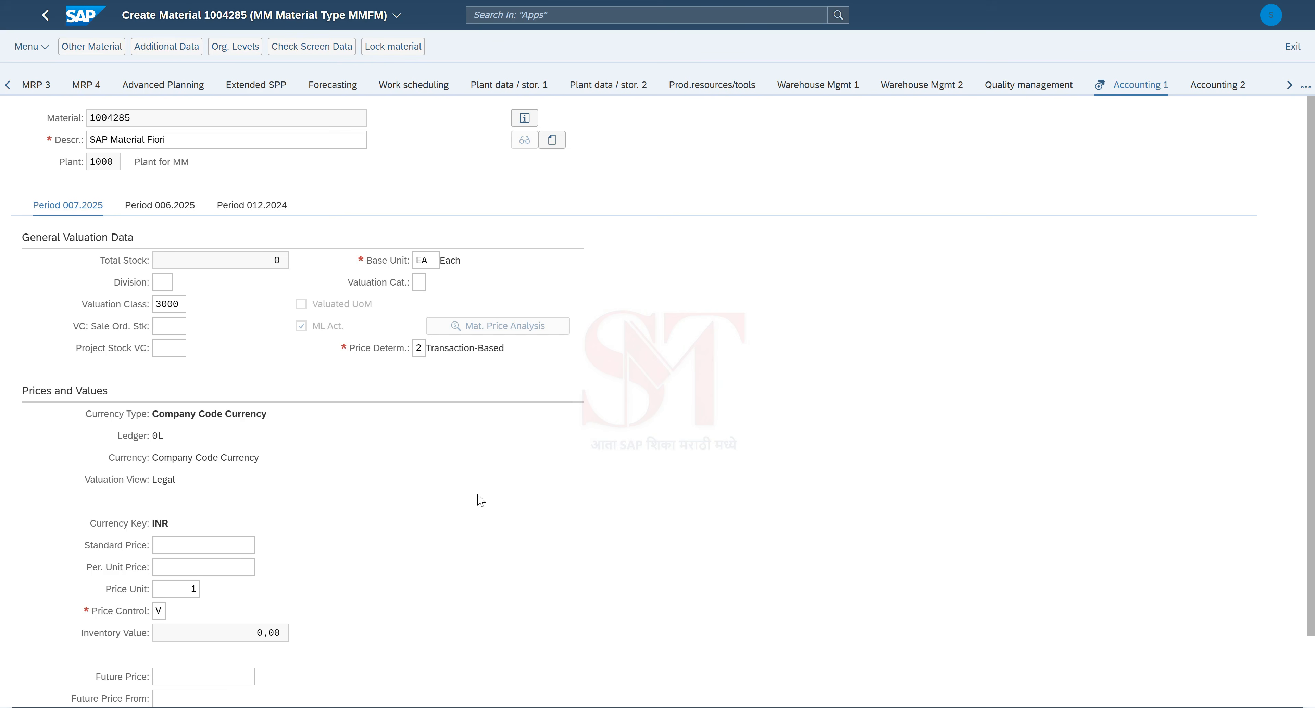
Step: Set the periodic unit price to 100 and check the accounting data
{"action": "scroll", "coordinate": [389, 467], "scroll_direction": "down", "scroll_amount": 2}
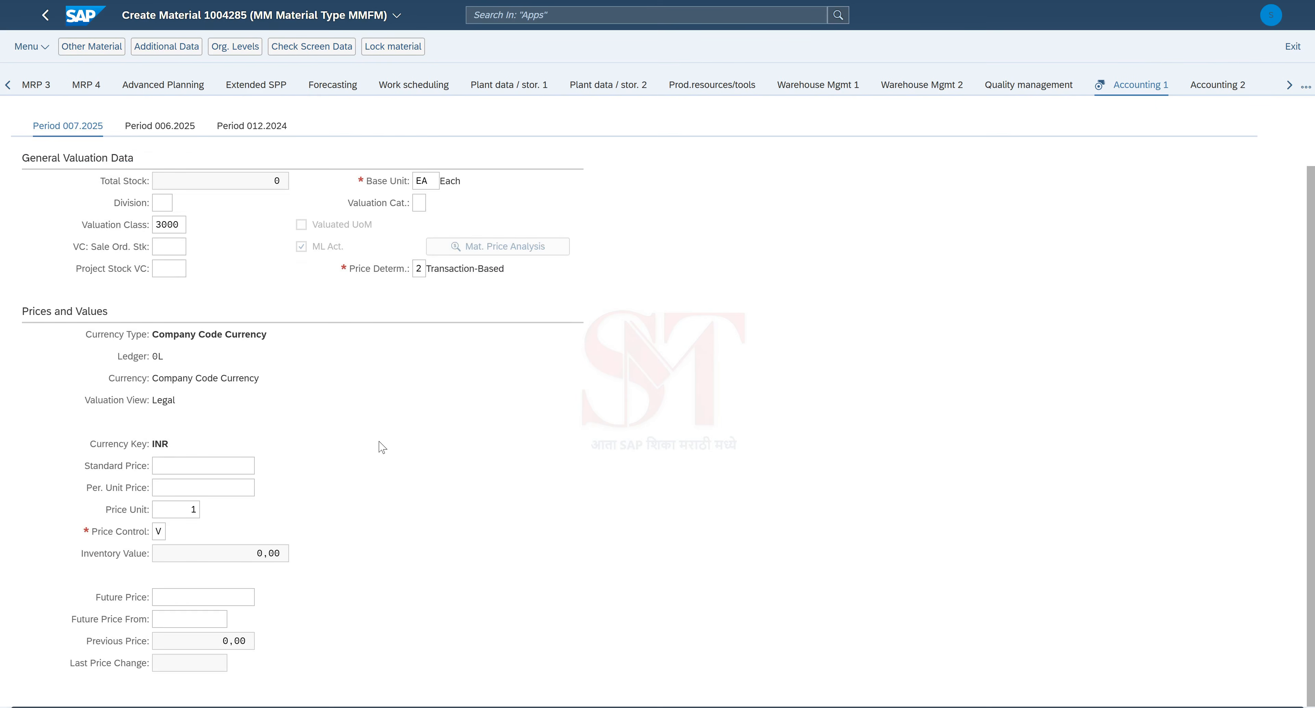
{"action": "scroll", "coordinate": [382, 448], "scroll_direction": "up", "scroll_amount": 2}
{"action": "scroll", "coordinate": [298, 467], "scroll_direction": "down", "scroll_amount": 2}
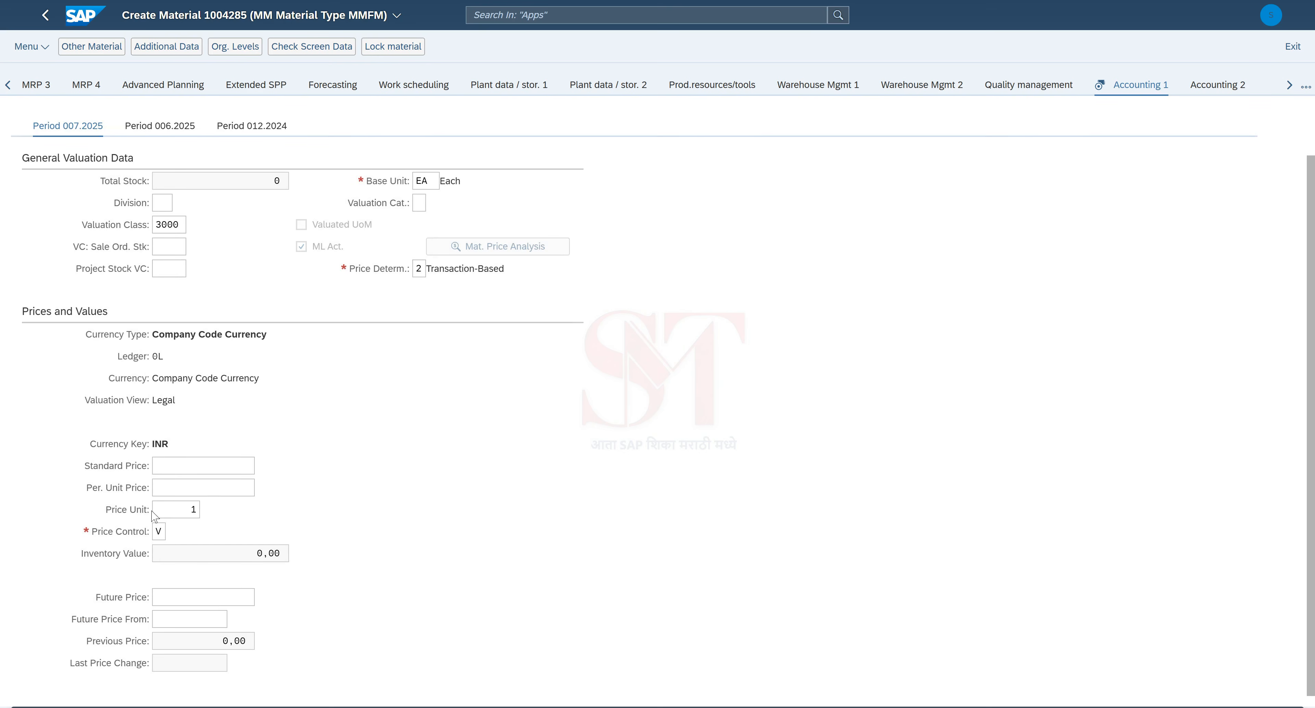
{"action": "left_click", "coordinate": [176, 469]}
{"action": "left_click", "coordinate": [177, 489]}
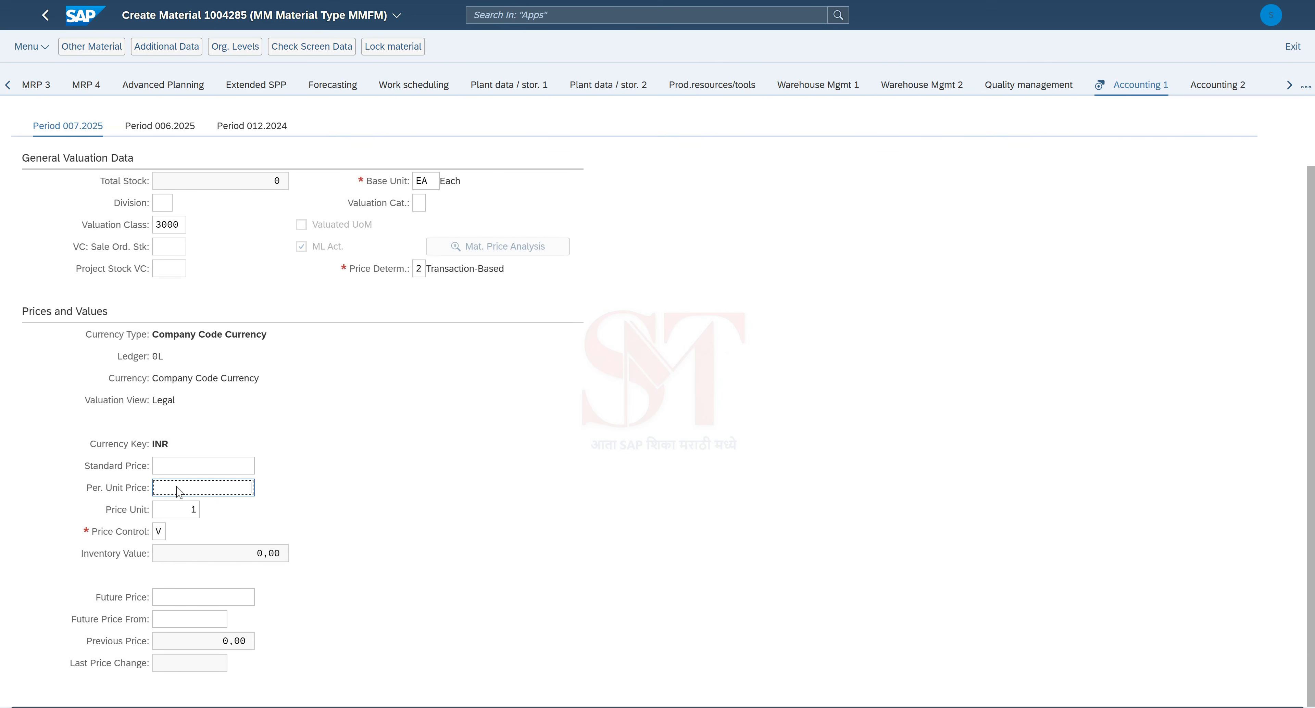
{"action": "type", "text": "100"}
{"action": "left_click", "coordinate": [340, 473]}
{"action": "scroll", "coordinate": [280, 329], "scroll_direction": "up", "scroll_amount": 2}
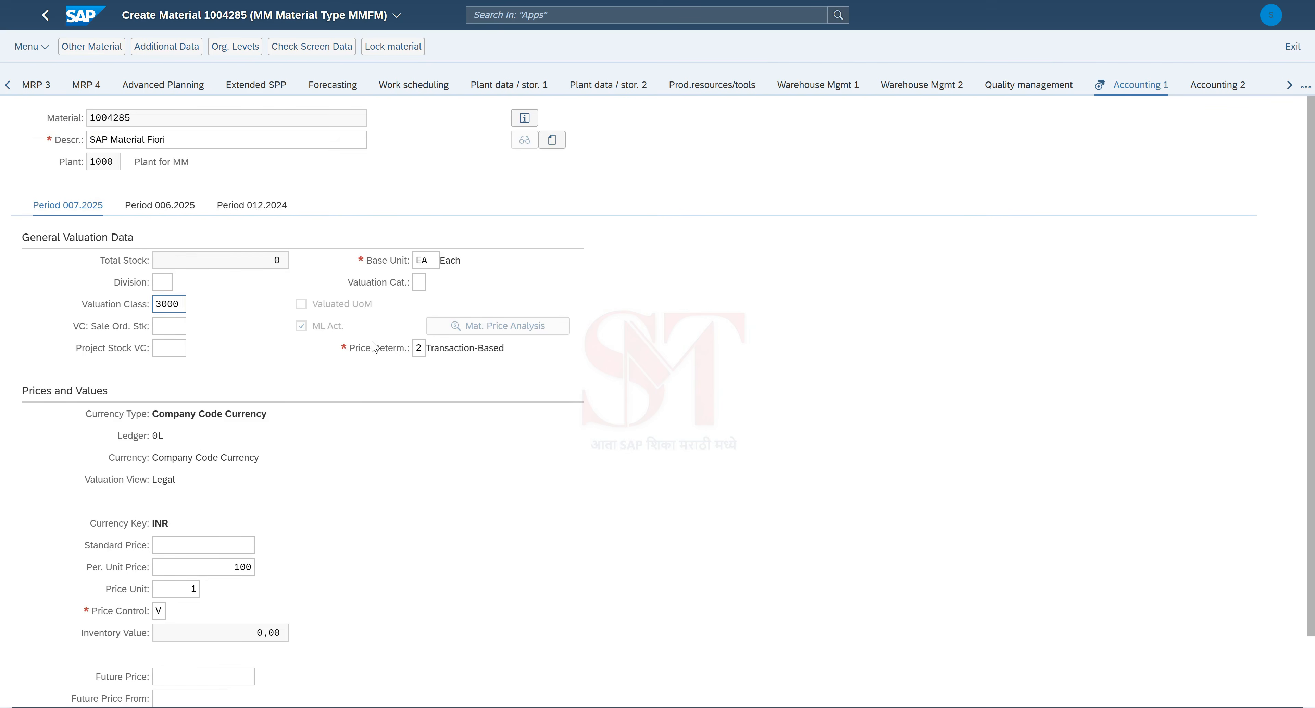
{"action": "scroll", "coordinate": [517, 406], "scroll_direction": "down", "scroll_amount": 2}
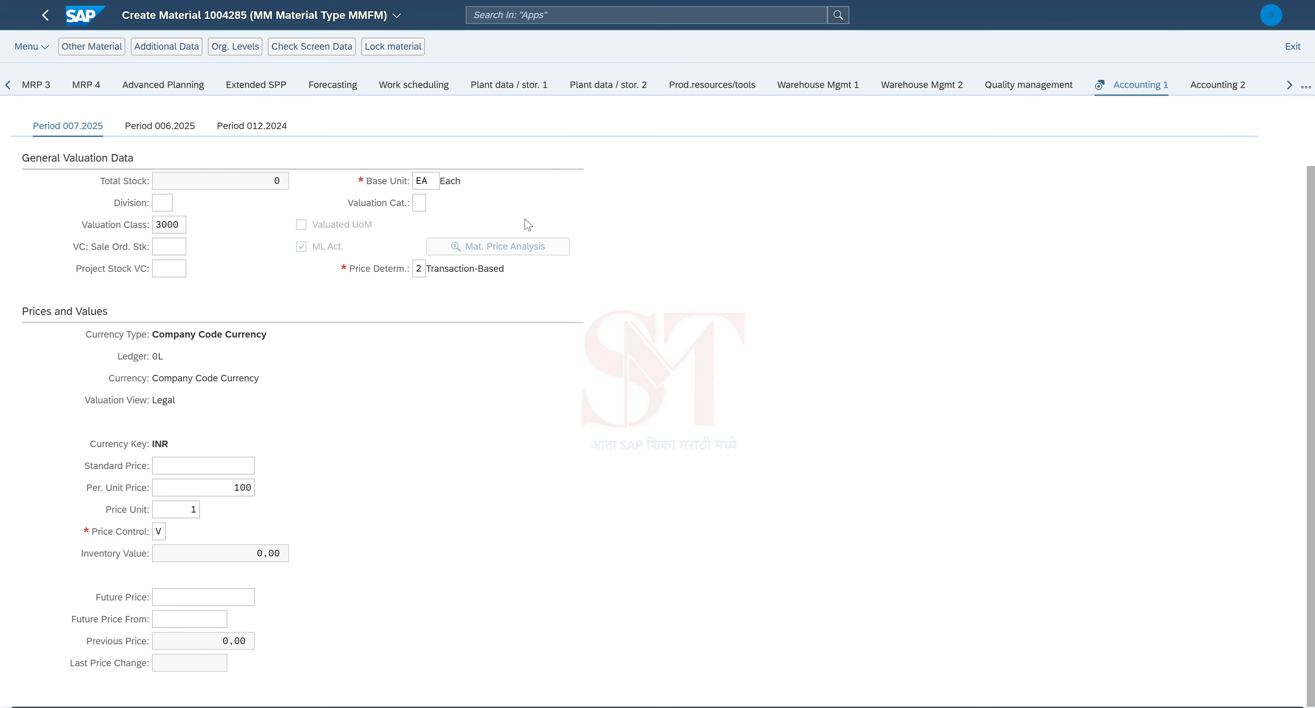
{"action": "key", "text": "Return"}
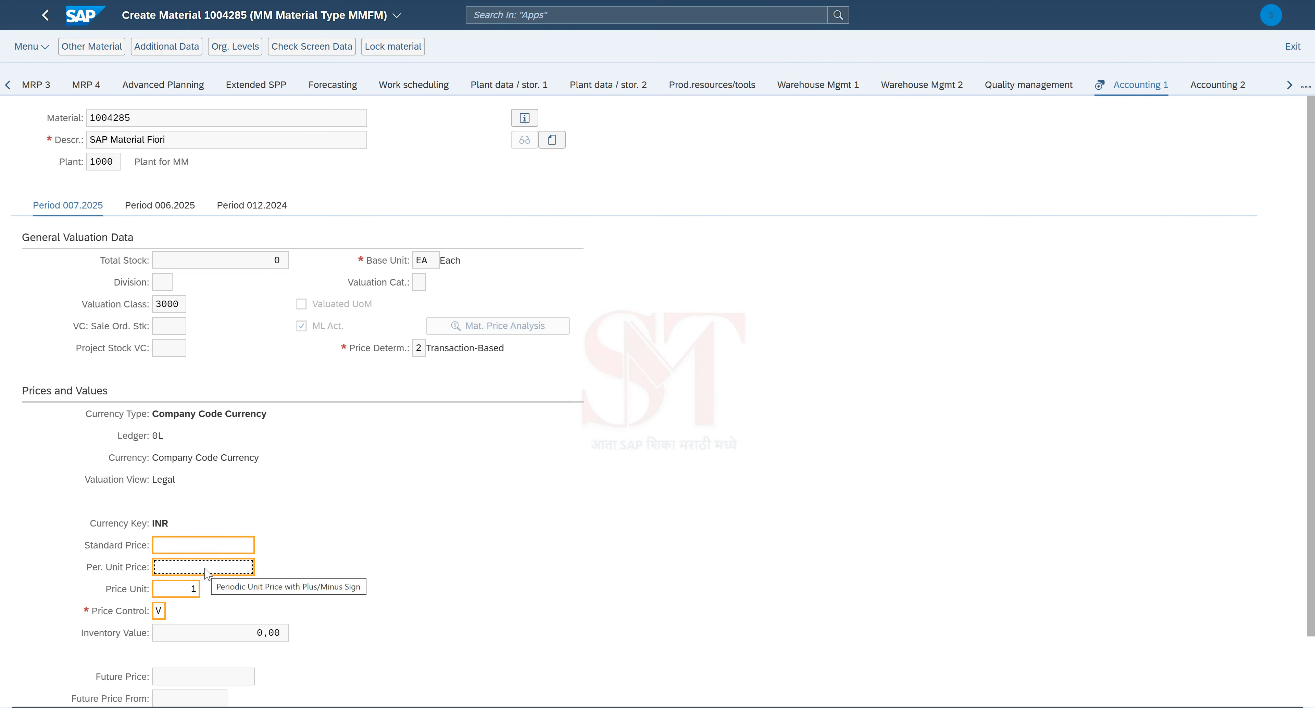
{"action": "type", "text": "100"}
{"action": "left_click", "coordinate": [422, 594]}
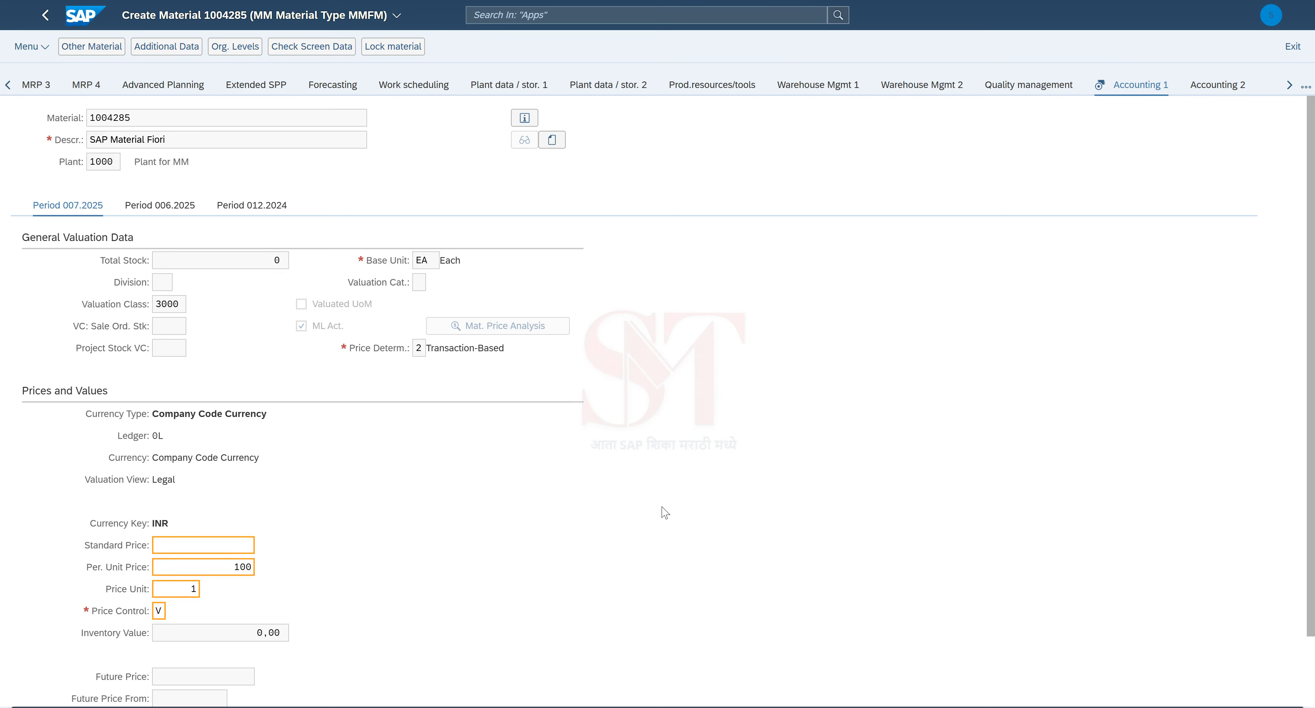
Step: Advance past the accounting and last data screens until the save prompt appears
{"action": "key", "text": "Return"}
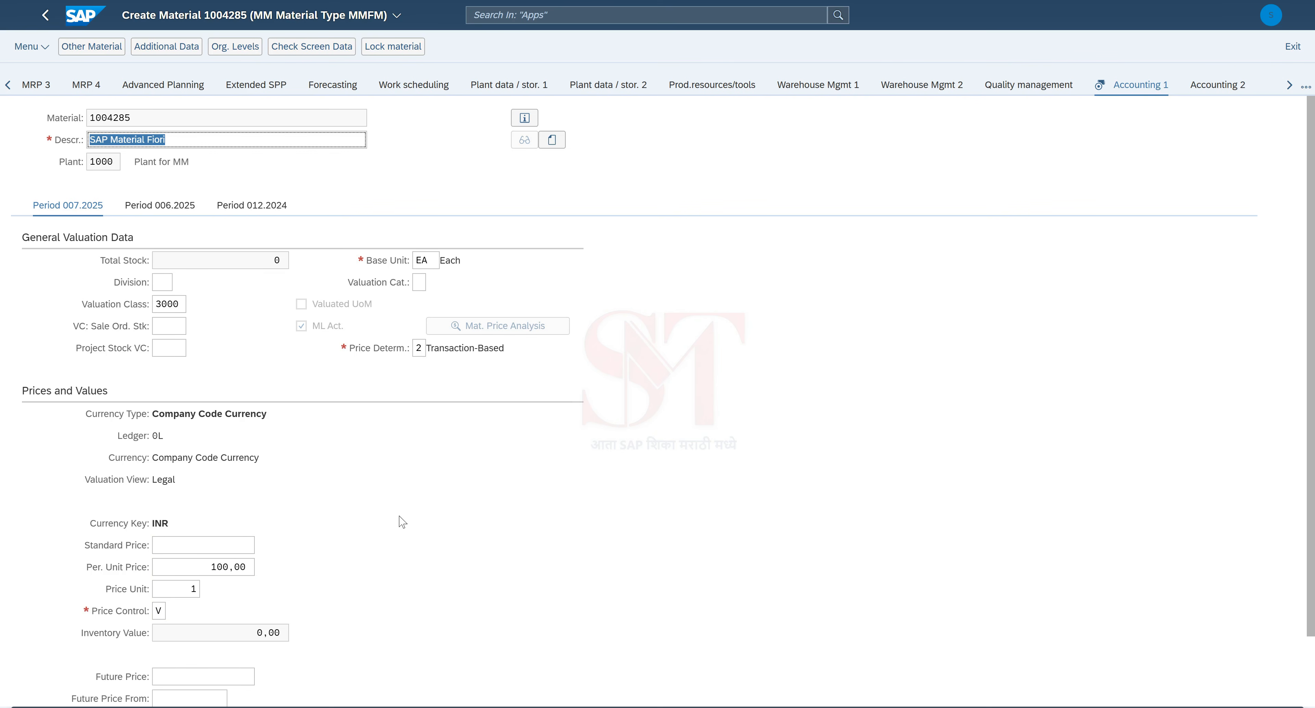
{"action": "key", "text": "Return"}
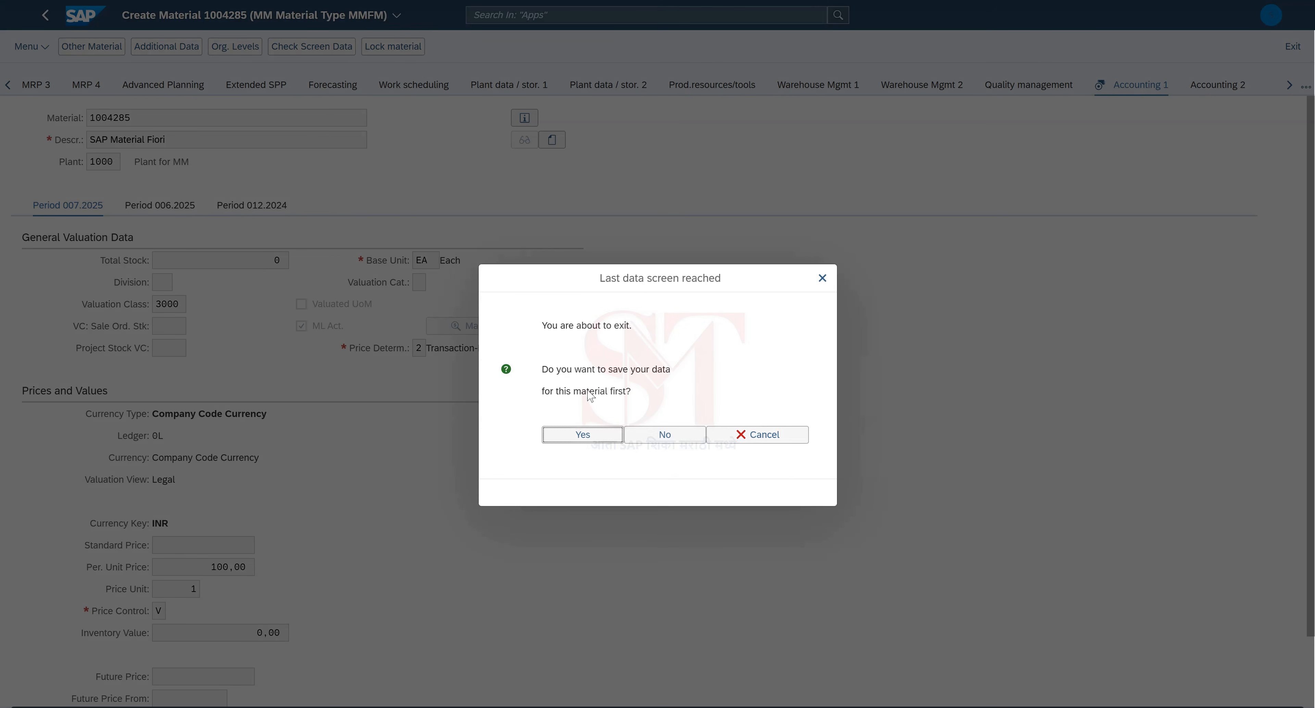
Step: Answer Yes to save material 1004285 before exiting
{"action": "left_click", "coordinate": [582, 434]}
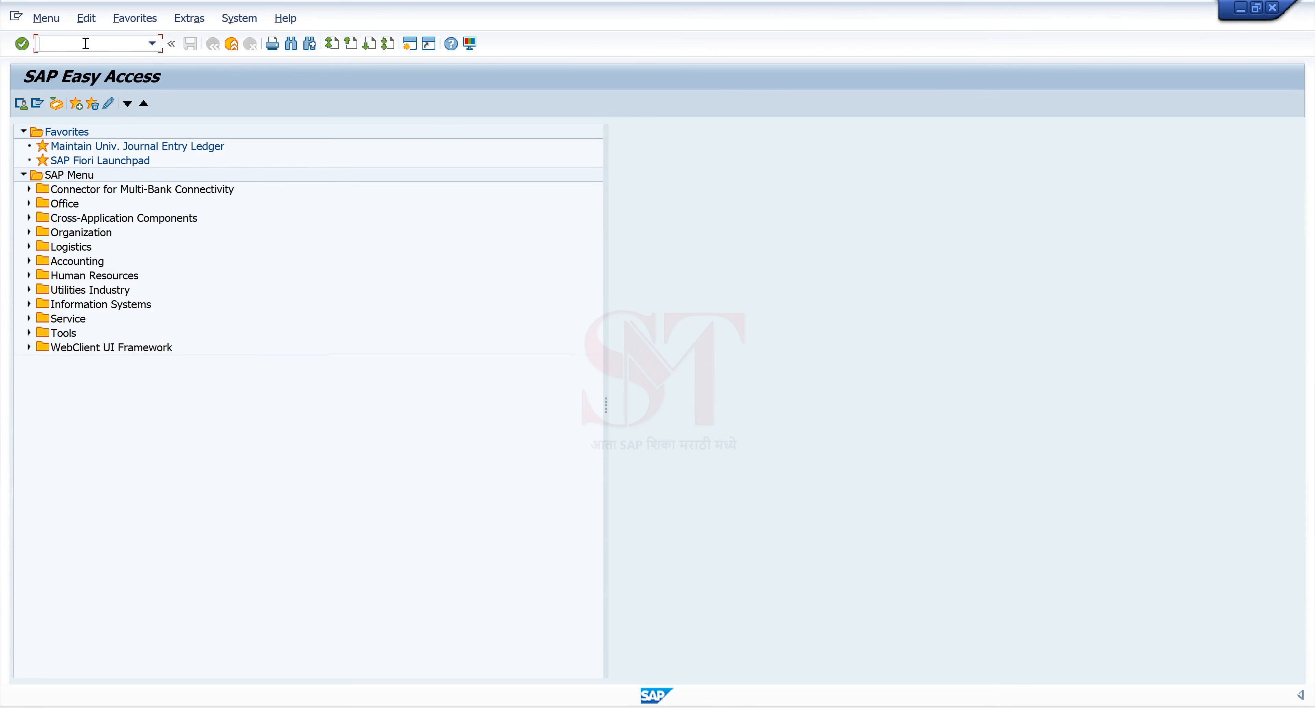
Step: Display material 1004285 via MM03 with Basic Data 1, Purchasing and Accounting 1 views, plant 1000
{"action": "type", "text": "mm03"}
{"action": "key", "text": "Return"}
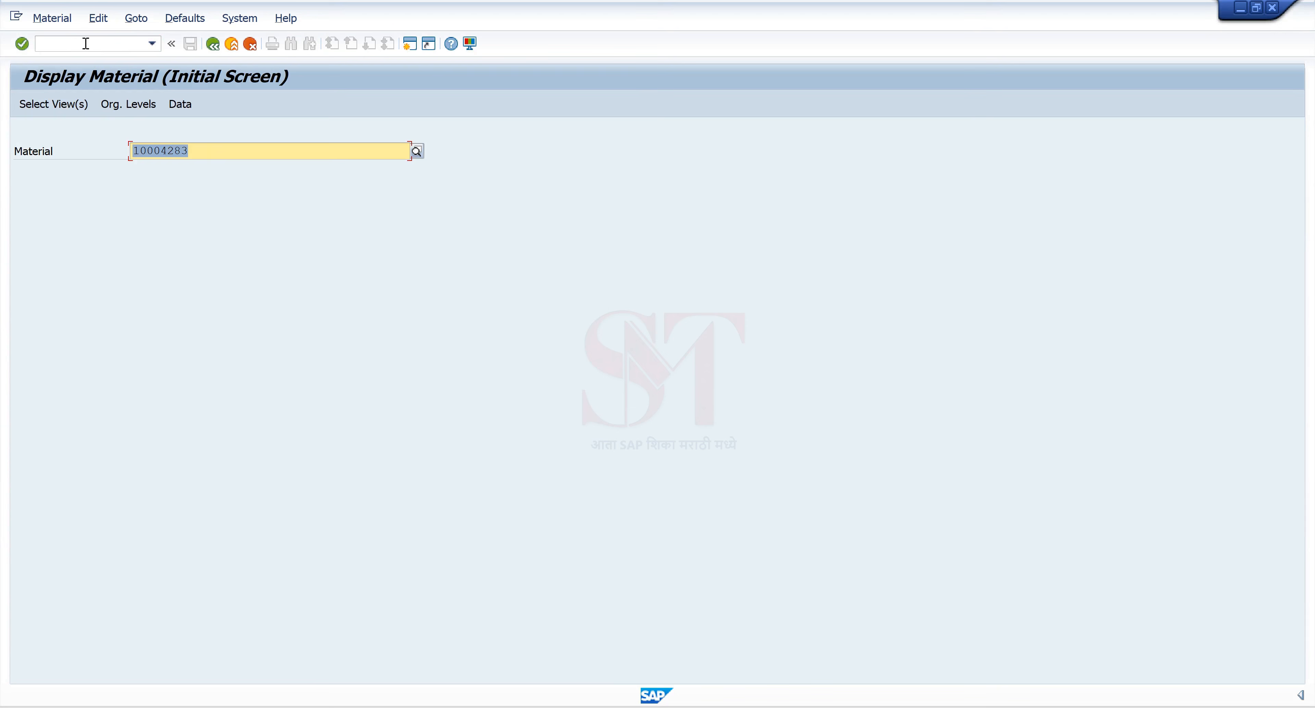
{"action": "type", "text": "100"}
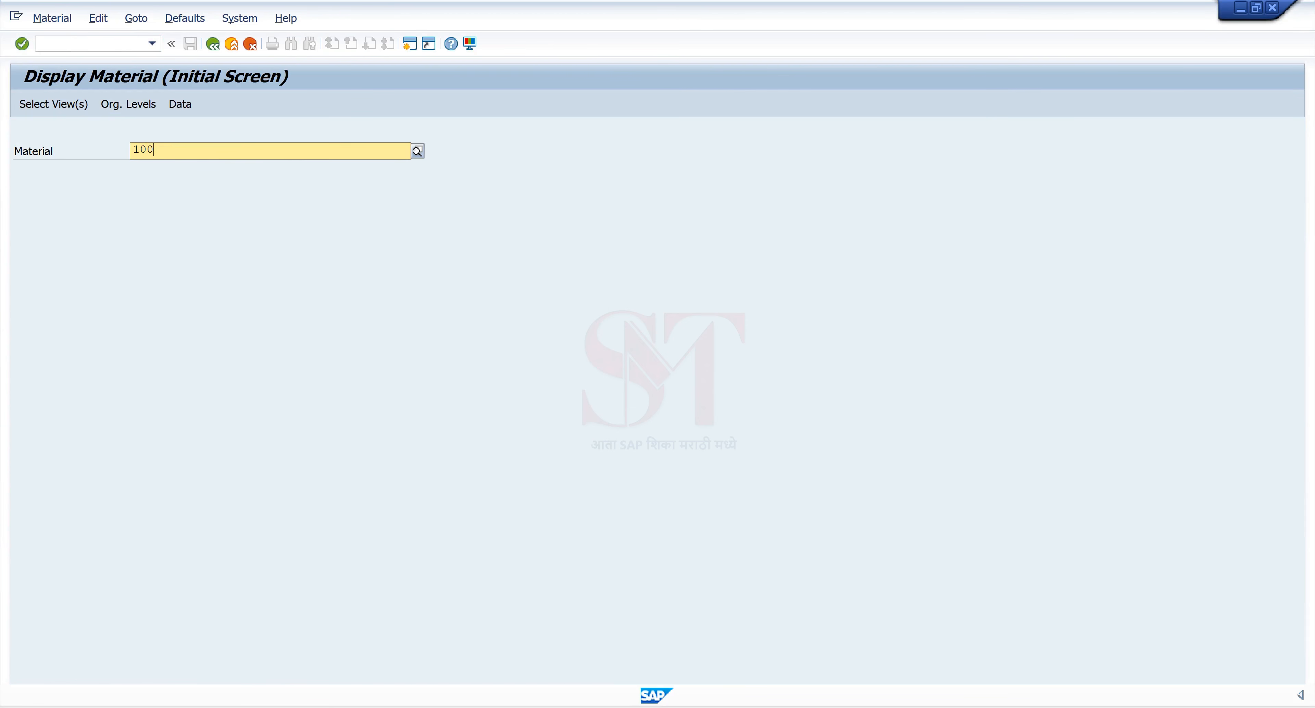
{"action": "type", "text": "0"}
{"action": "key", "text": "BackSpace"}
{"action": "type", "text": "4"}
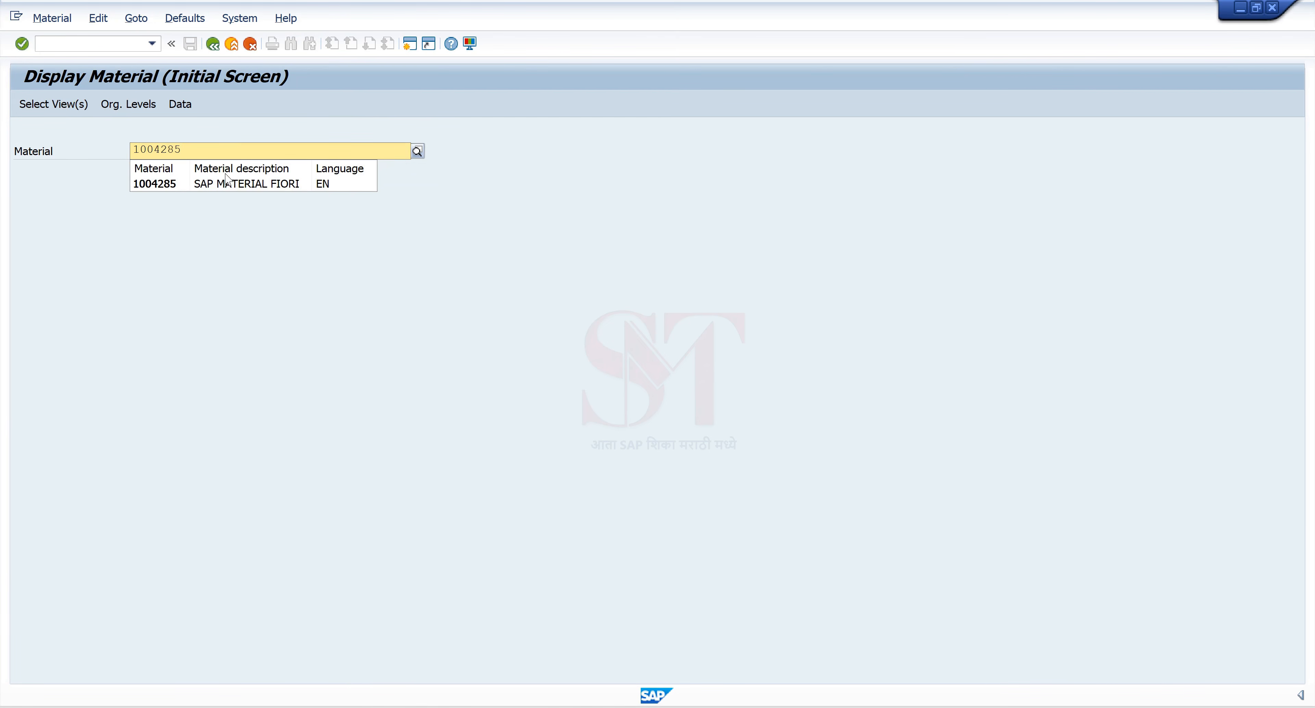
{"action": "type", "text": "285"}
{"action": "key", "text": "Return"}
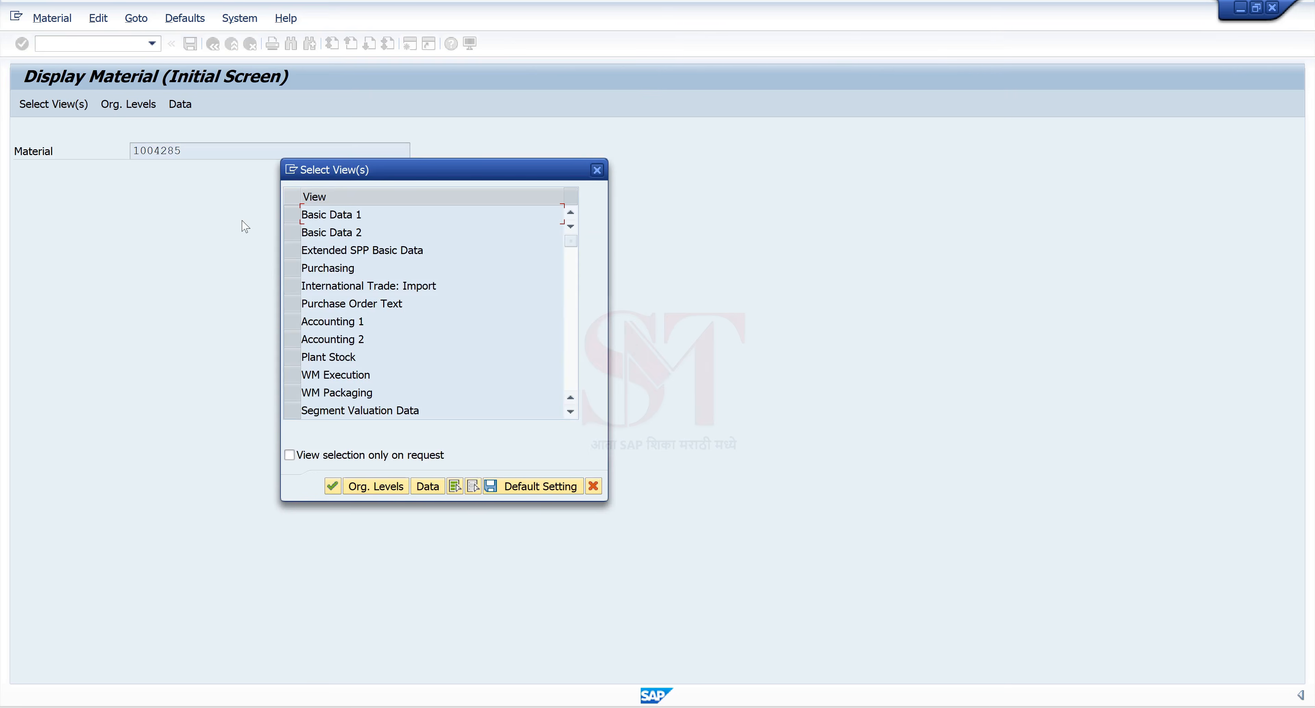
{"action": "left_click", "coordinate": [289, 214]}
{"action": "left_click", "coordinate": [291, 321]}
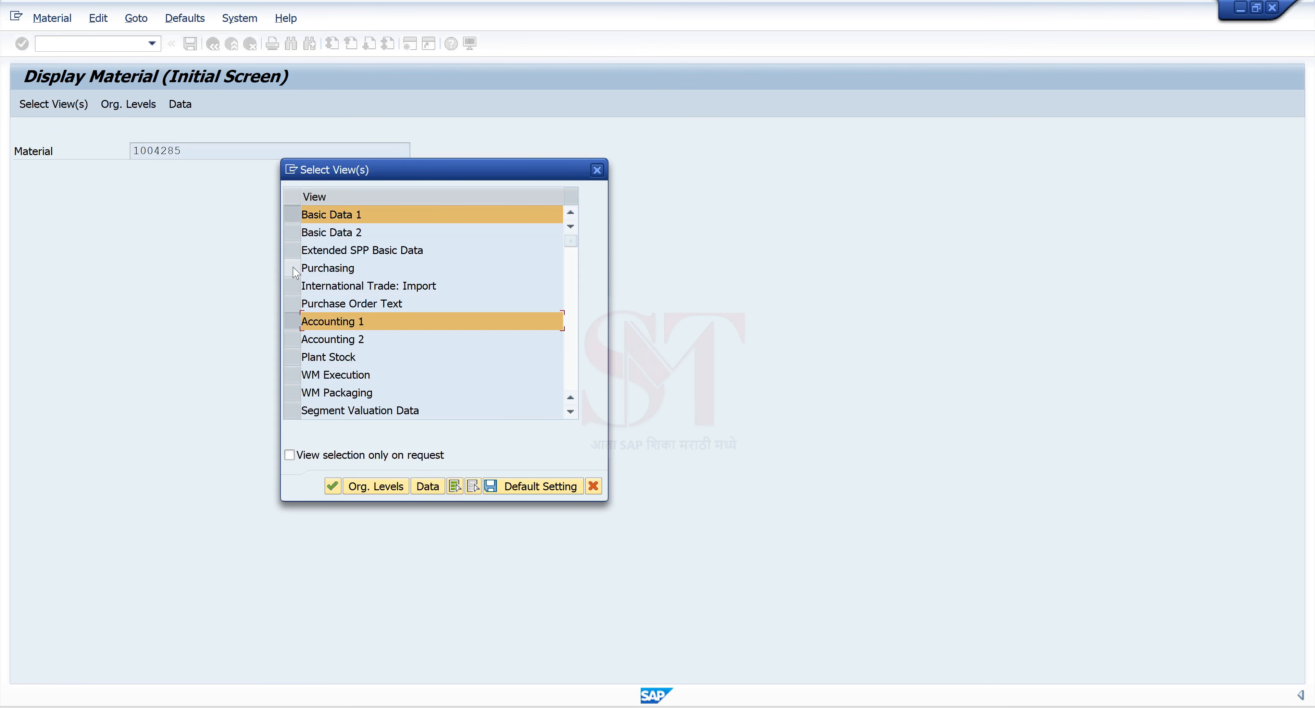
{"action": "left_click", "coordinate": [292, 267]}
{"action": "key", "text": "Return"}
{"action": "type", "text": "1000"}
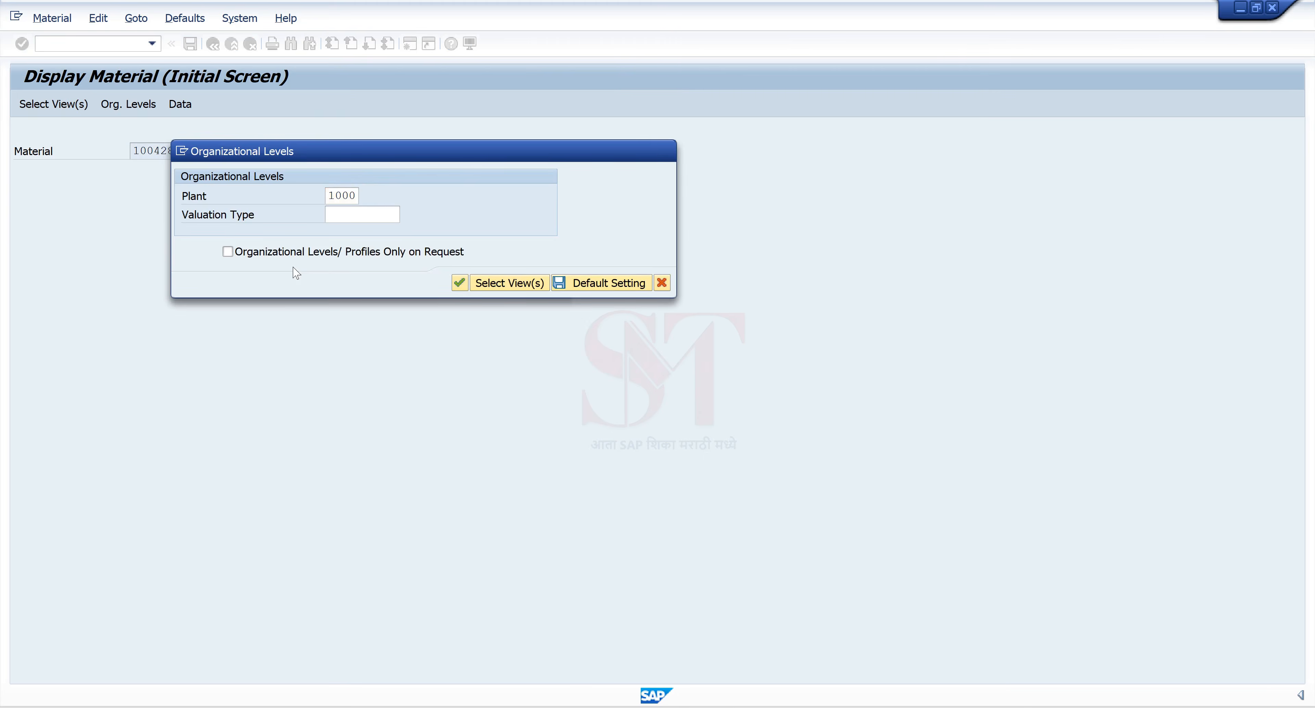
{"action": "key", "text": "Return"}
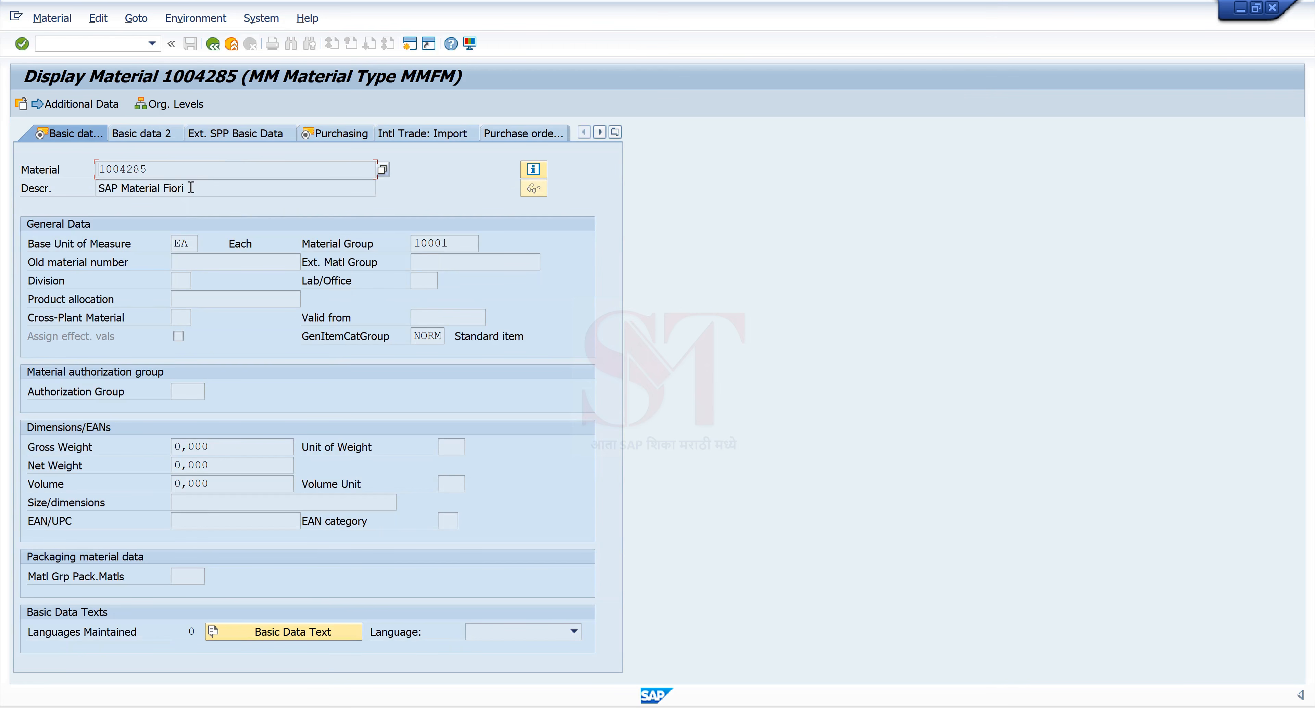
Step: Check description 'SAP Material Fiori', material group 10001, purchasing data, and valuation class 3000
{"action": "left_click_drag", "start_coordinate": [190, 188], "coordinate": [130, 190]}
{"action": "left_click", "coordinate": [200, 190]}
{"action": "left_click_drag", "start_coordinate": [449, 246], "coordinate": [386, 253]}
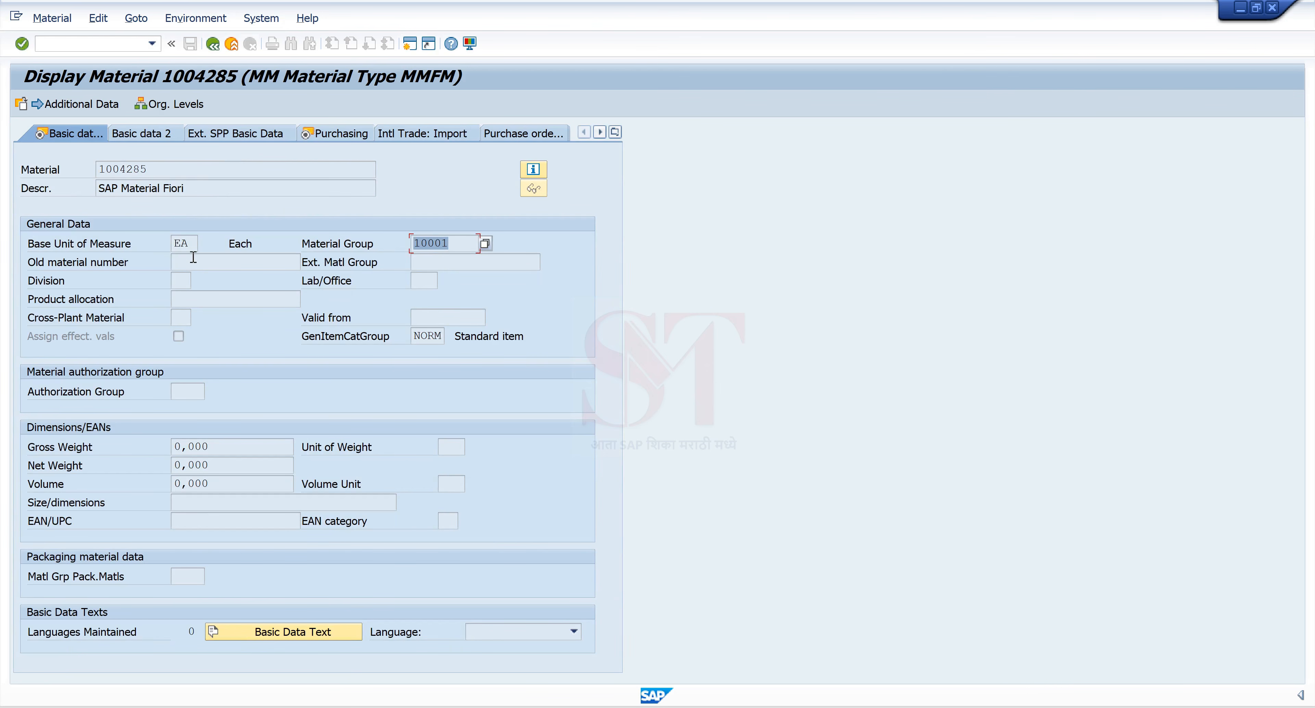
{"action": "left_click", "coordinate": [345, 133]}
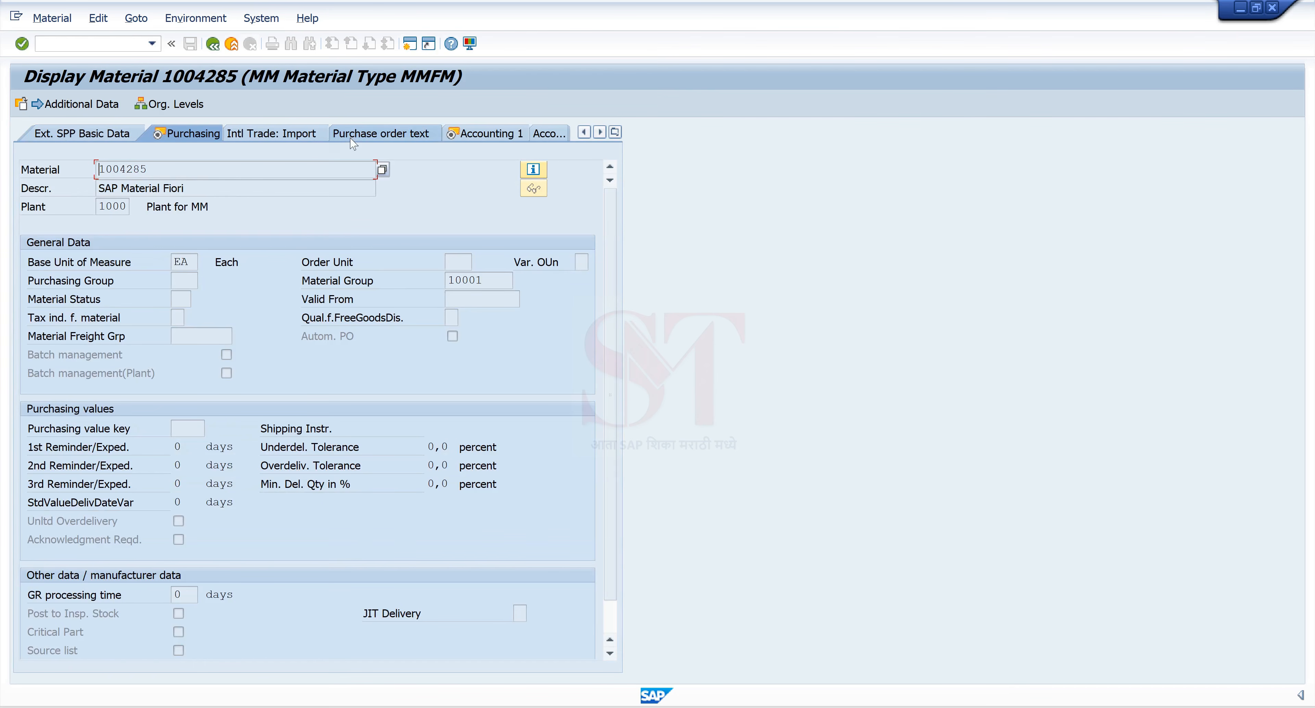
{"action": "left_click", "coordinate": [514, 139]}
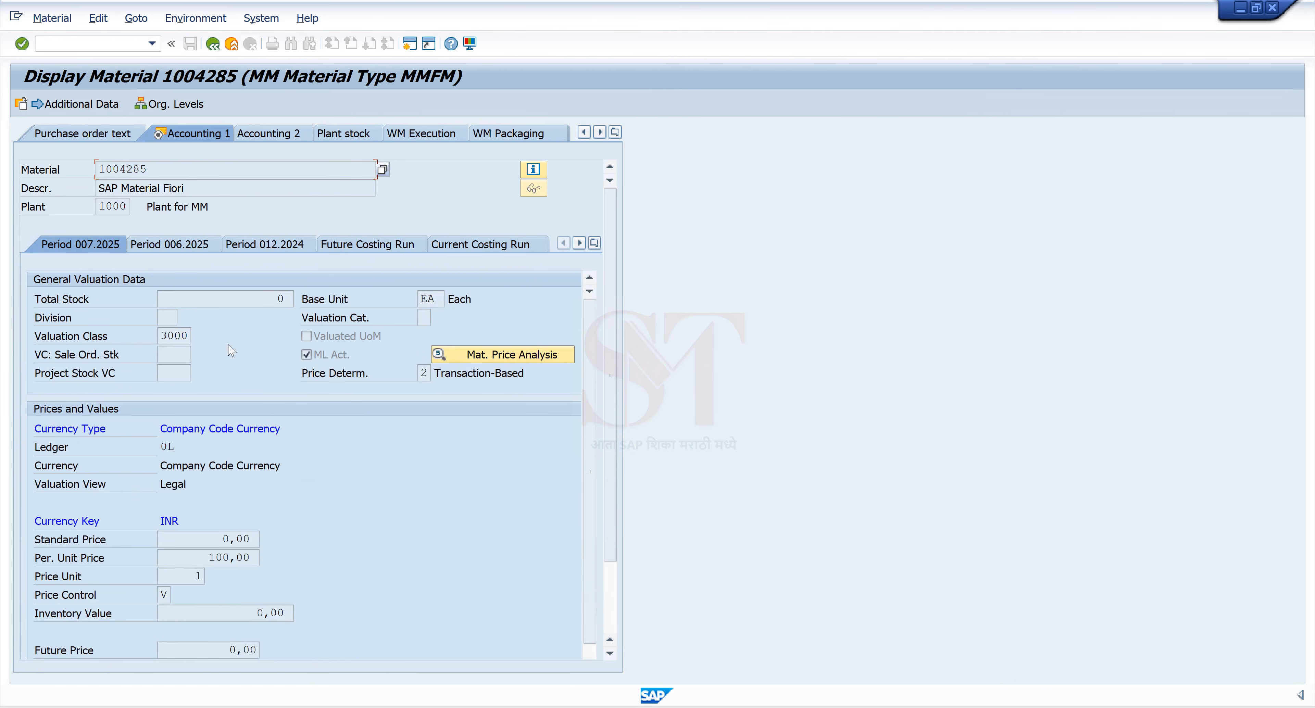
{"action": "left_click", "coordinate": [166, 337]}
{"action": "double_click", "coordinate": [265, 491]}
Step: Start MM01 for a new material with industry sector M and material type MMFM
{"action": "left_click", "coordinate": [212, 44]}
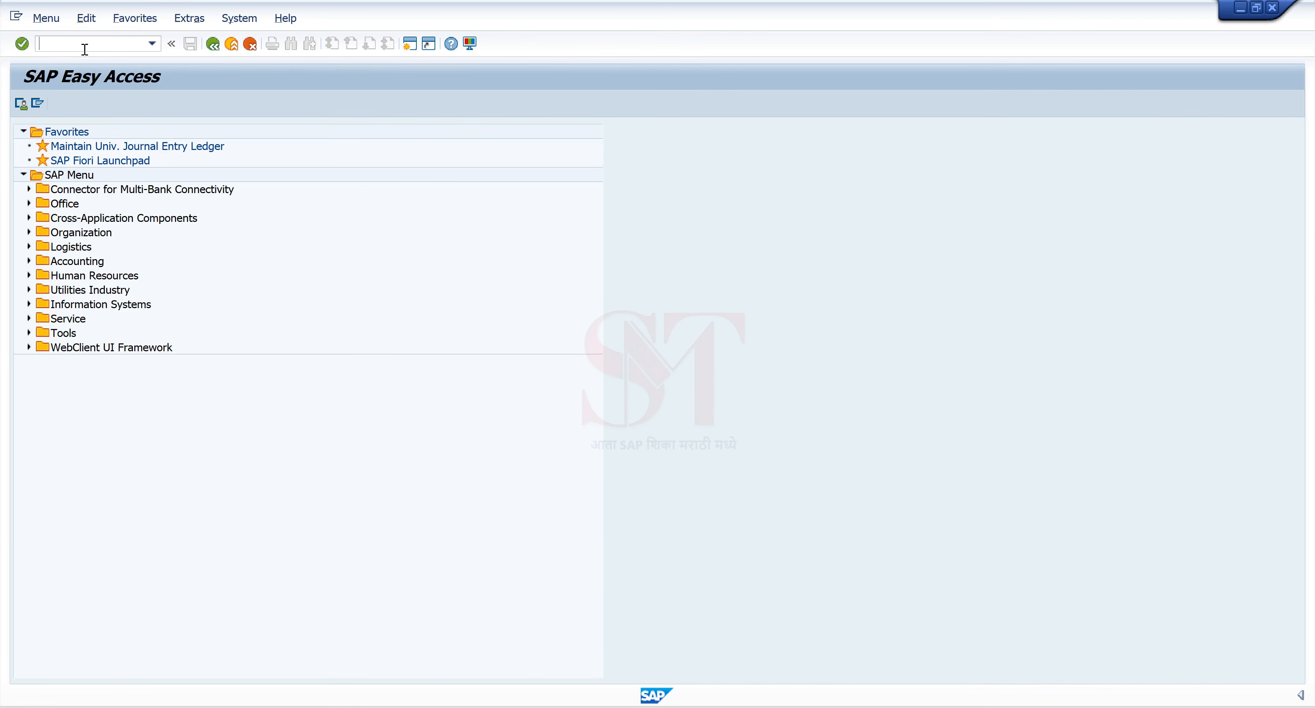
{"action": "left_click", "coordinate": [77, 42]}
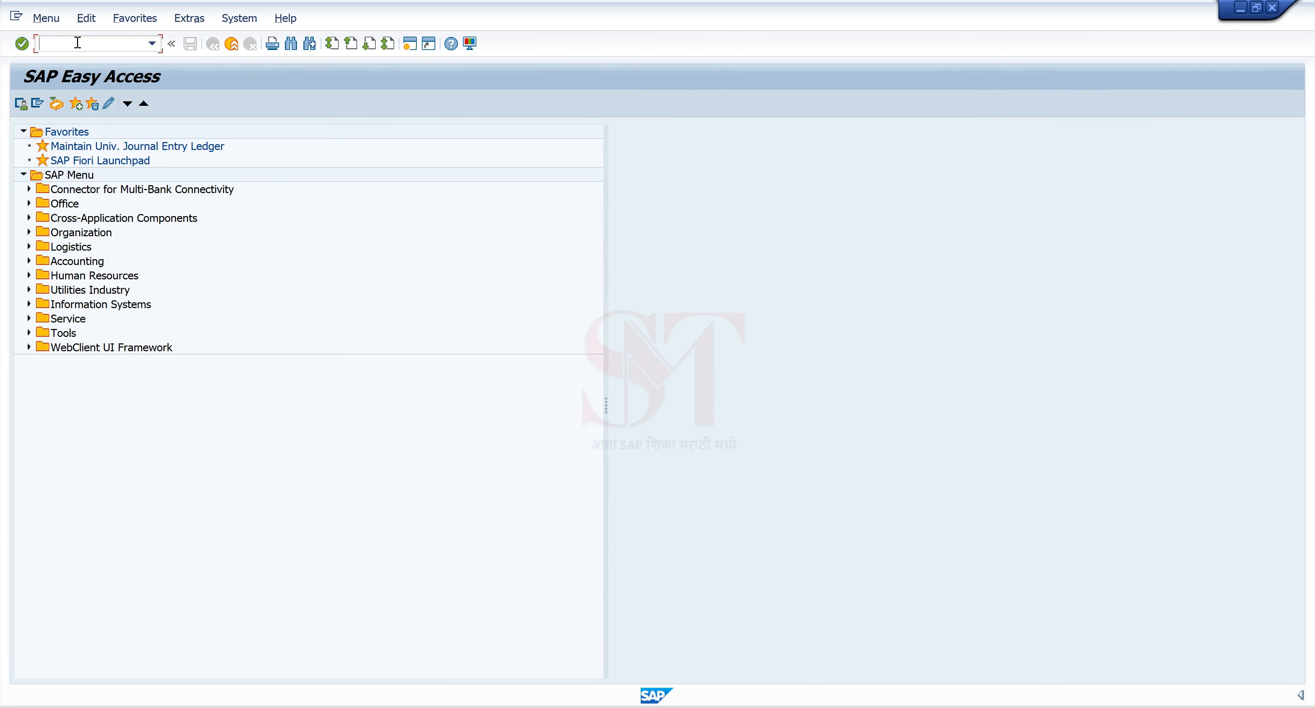
{"action": "type", "text": "MM01"}
{"action": "key", "text": "Return"}
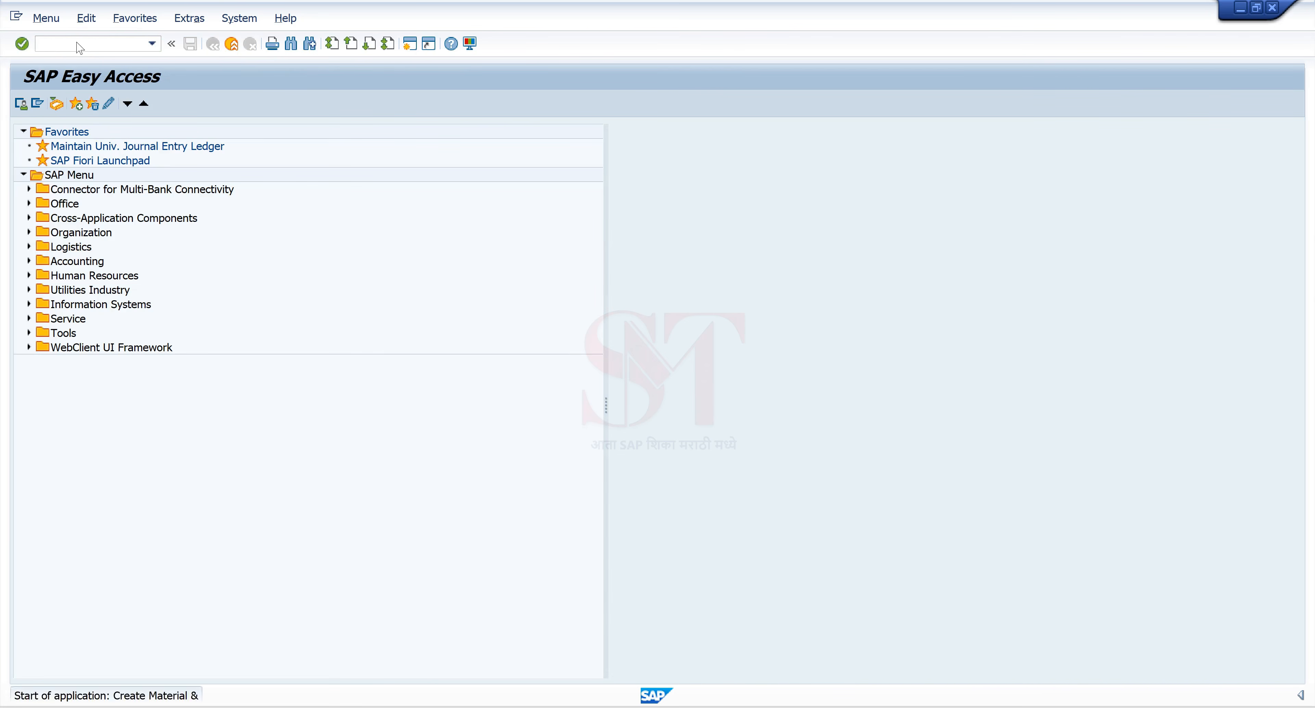
{"action": "key", "text": "Tab"}
{"action": "type", "text": "M"}
{"action": "key", "text": "Tab"}
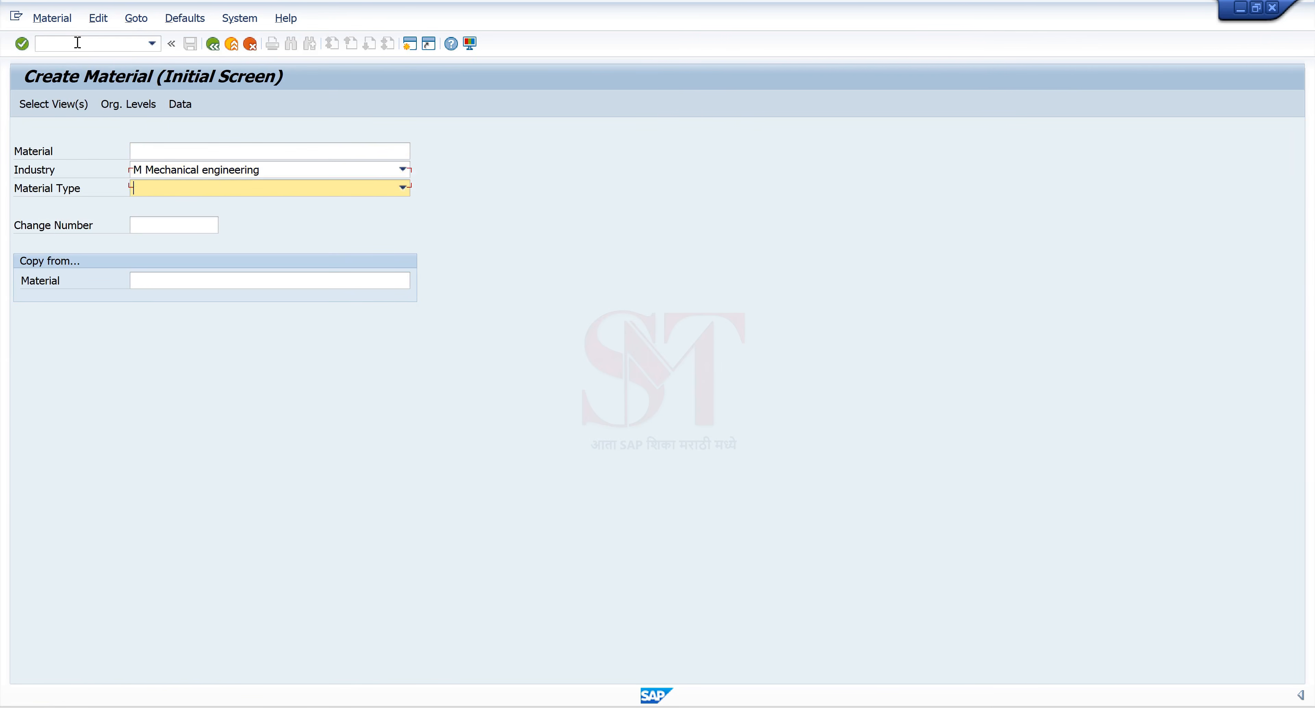
{"action": "type", "text": "MMFM MM Material Type MMF"}
{"action": "key", "text": "Return"}
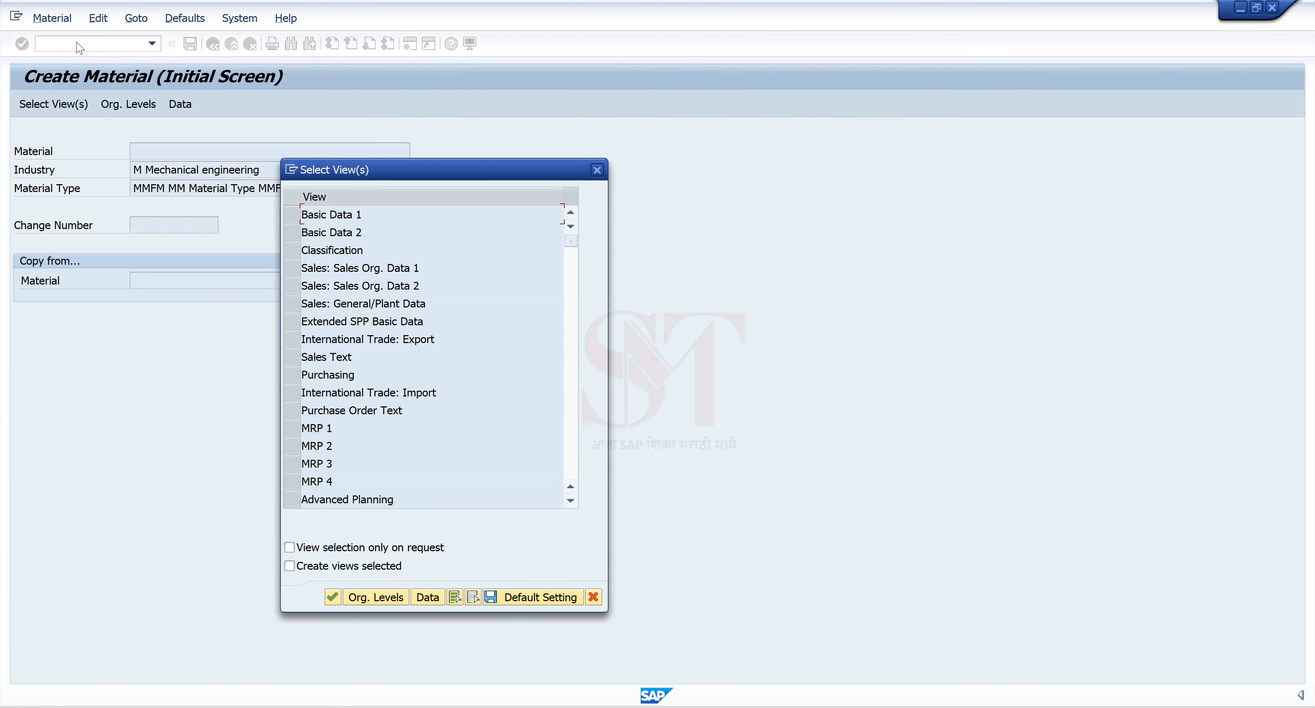
Step: Select the Basic Data 1, Purchasing and Accounting 1 views and confirm plant 1310
{"action": "left_click", "coordinate": [292, 215]}
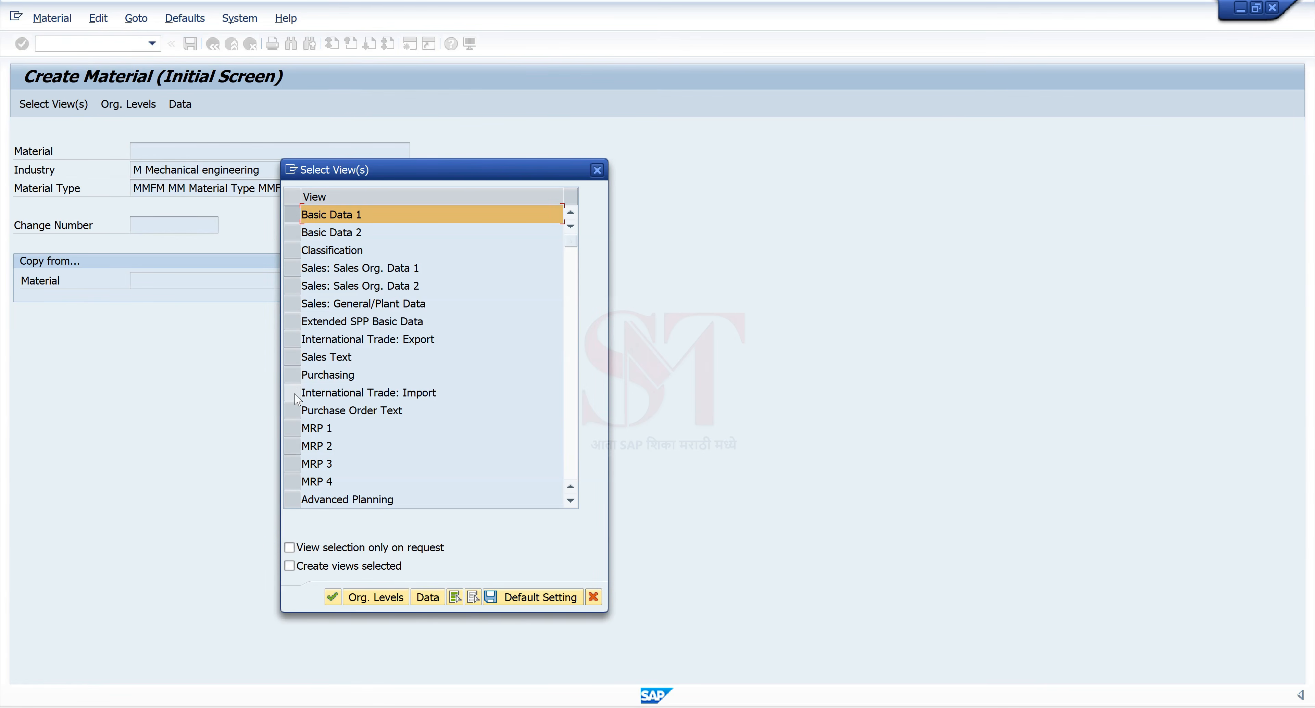
{"action": "left_click", "coordinate": [292, 375]}
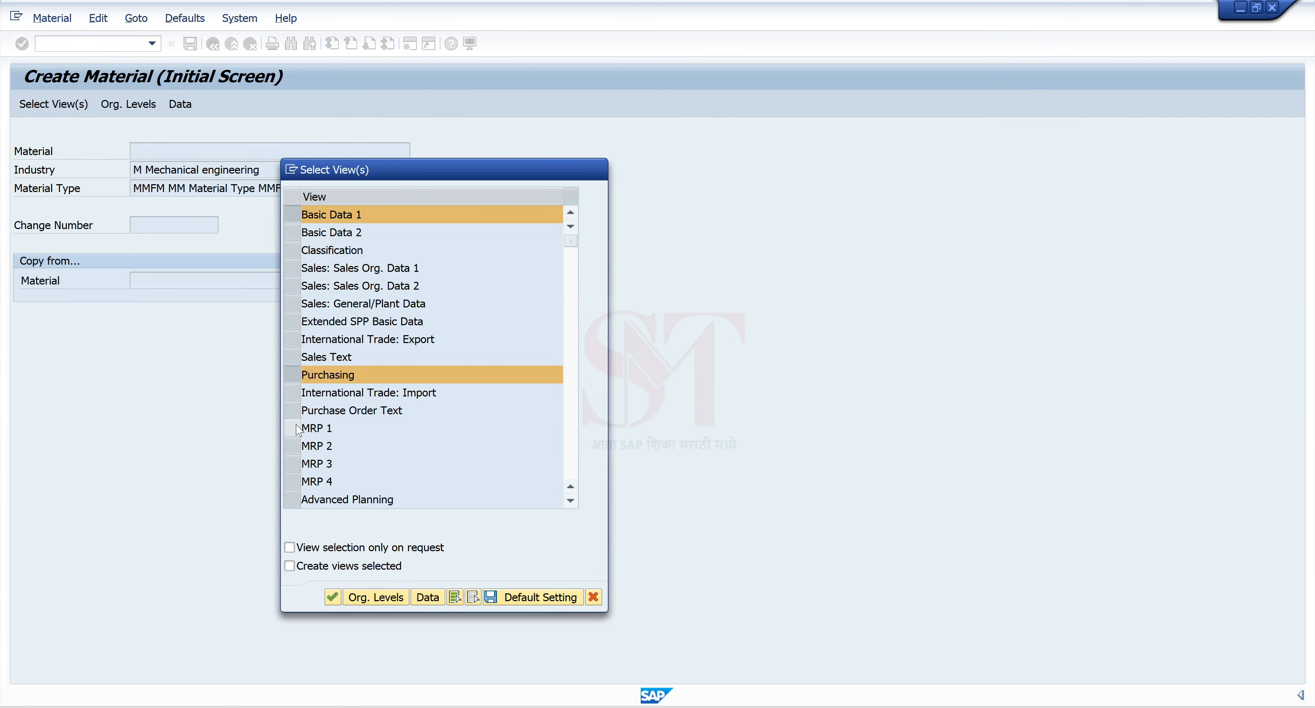
{"action": "scroll", "coordinate": [306, 465], "scroll_direction": "down", "scroll_amount": 2}
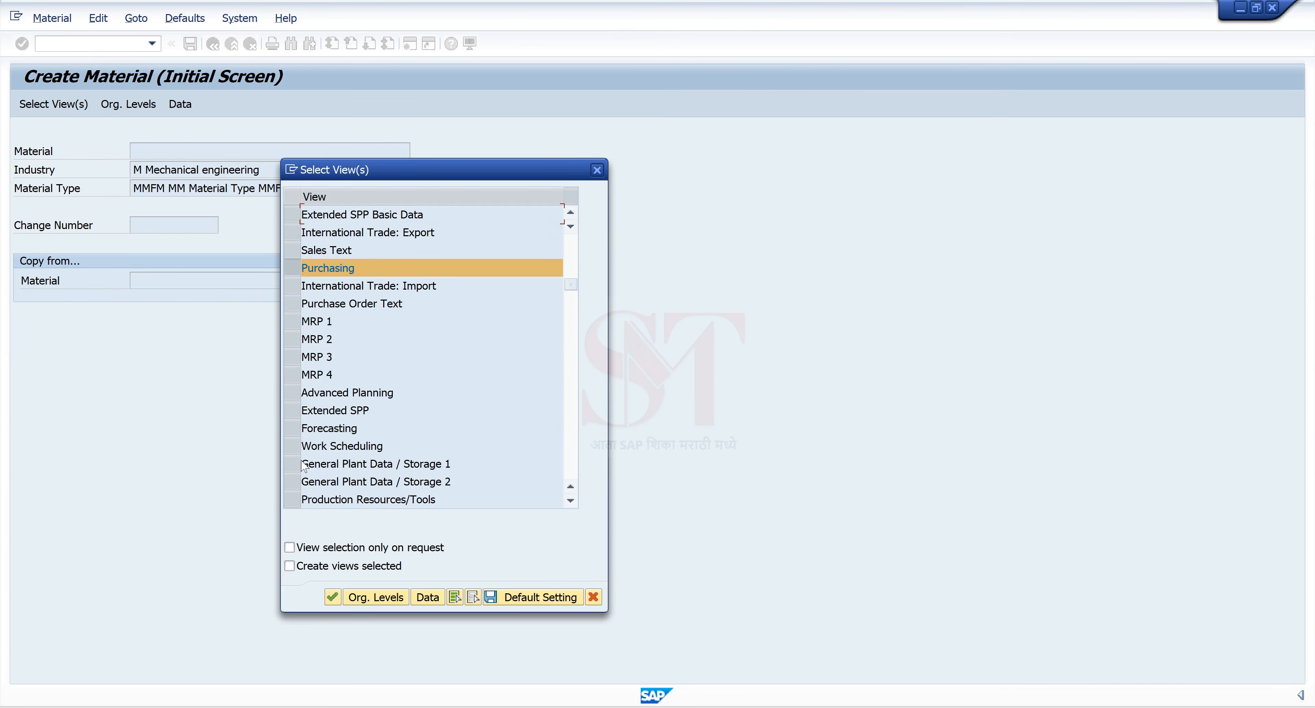
{"action": "scroll", "coordinate": [304, 466], "scroll_direction": "down", "scroll_amount": 1}
{"action": "scroll", "coordinate": [314, 467], "scroll_direction": "down", "scroll_amount": 1}
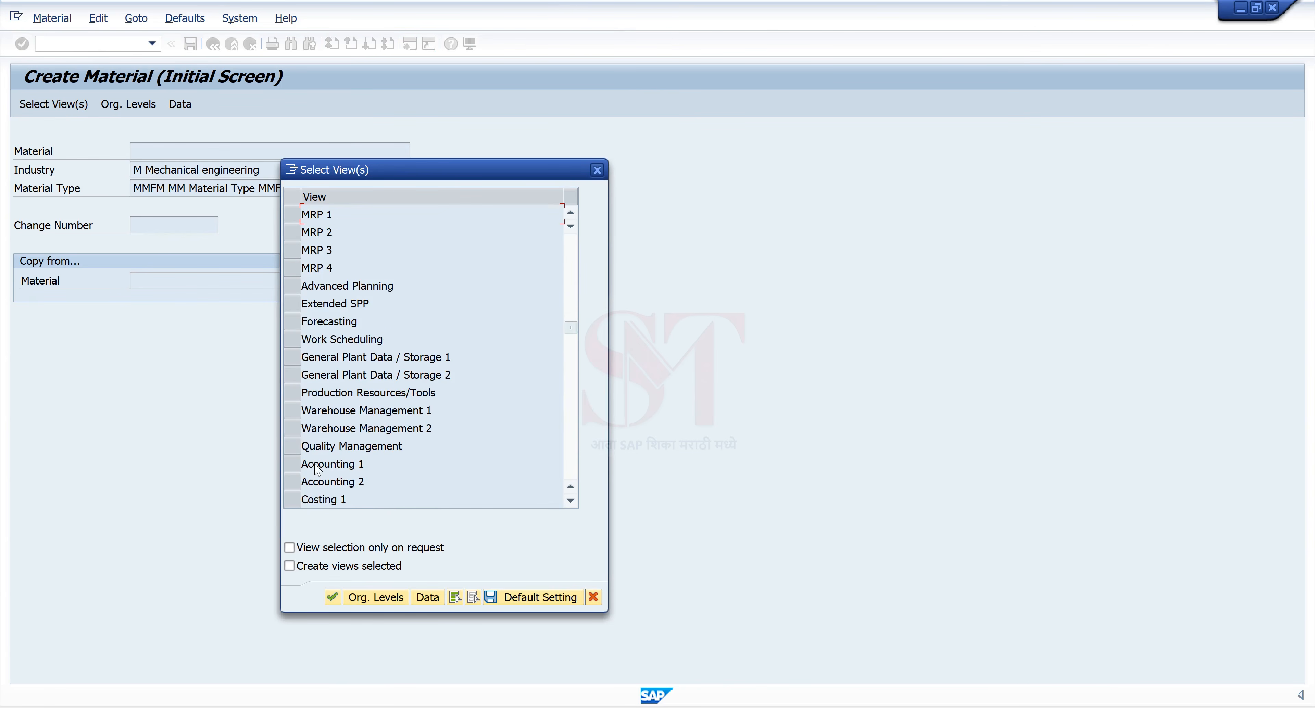
{"action": "scroll", "coordinate": [309, 454], "scroll_direction": "down", "scroll_amount": 1}
{"action": "left_click", "coordinate": [294, 411]}
{"action": "key", "text": "Return"}
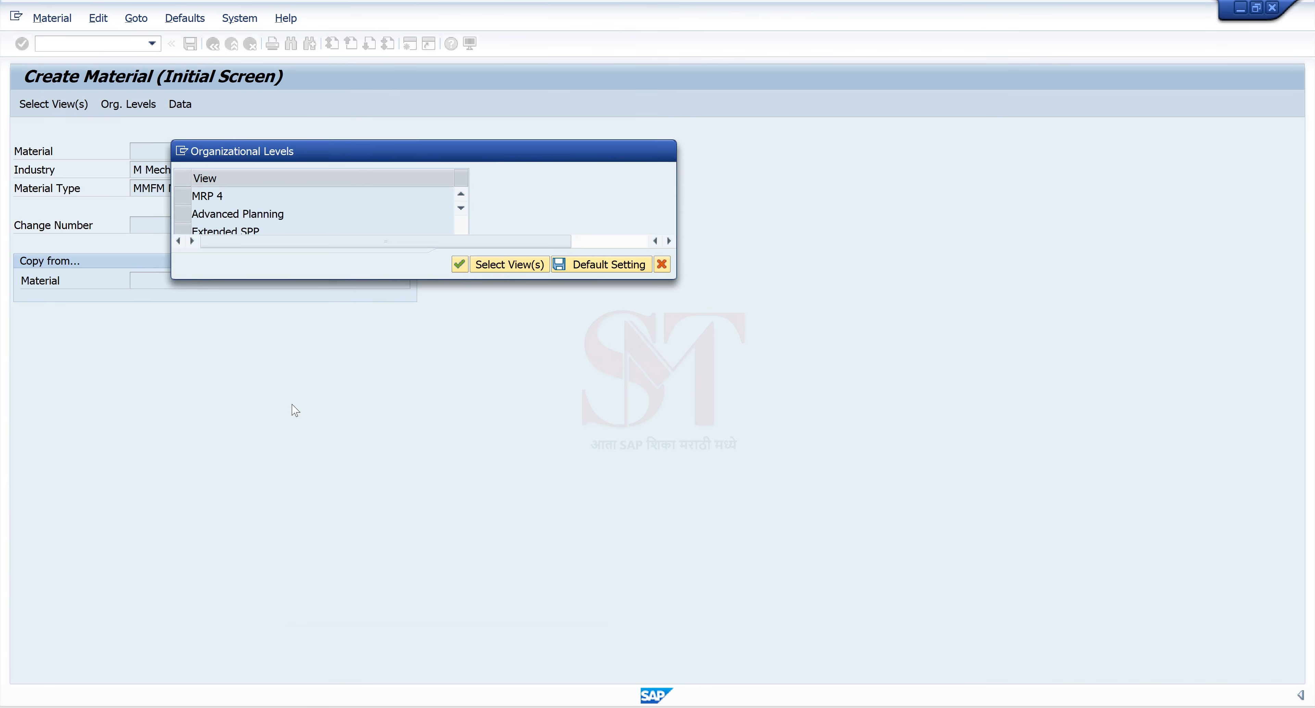
{"action": "type", "text": "1310"}
{"action": "key", "text": "Return"}
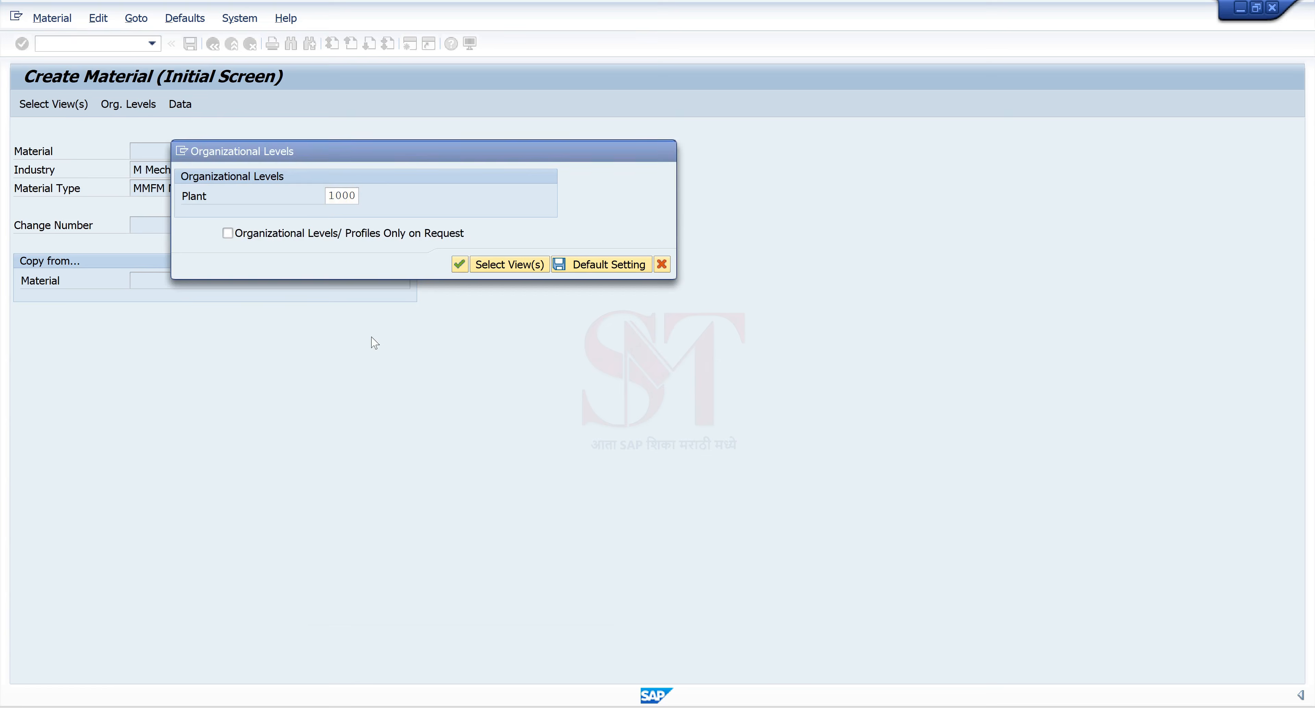
Step: Type the material description 'SAP GUI to Fiori'
{"action": "left_click", "coordinate": [148, 190]}
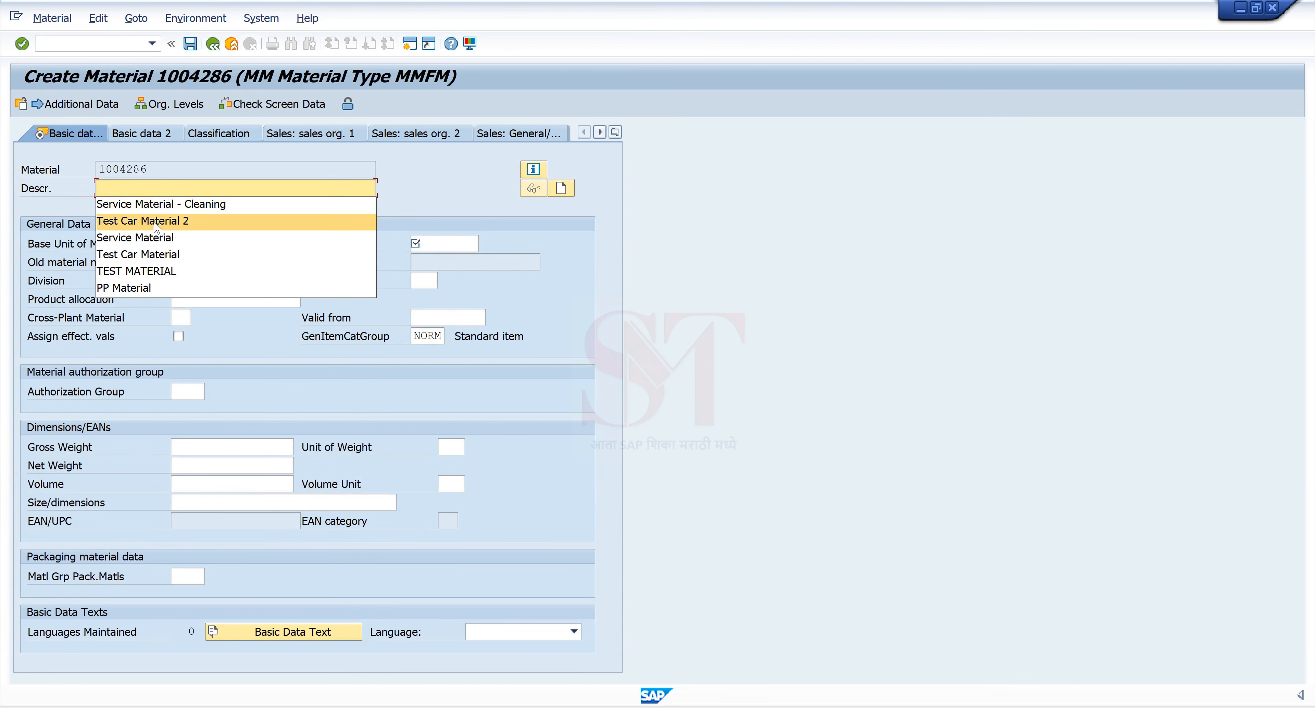
{"action": "left_click", "coordinate": [128, 189]}
{"action": "type", "text": "SAP"}
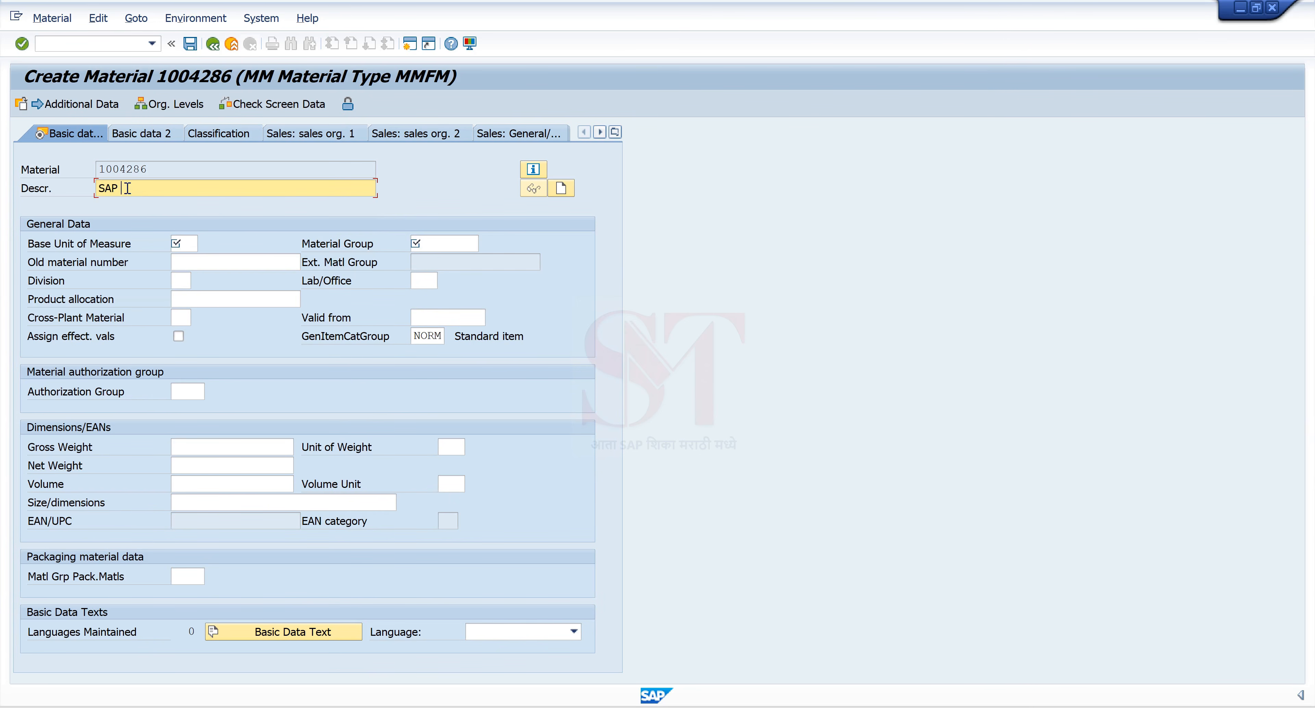
{"action": "type", "text": " GUI to Fi"}
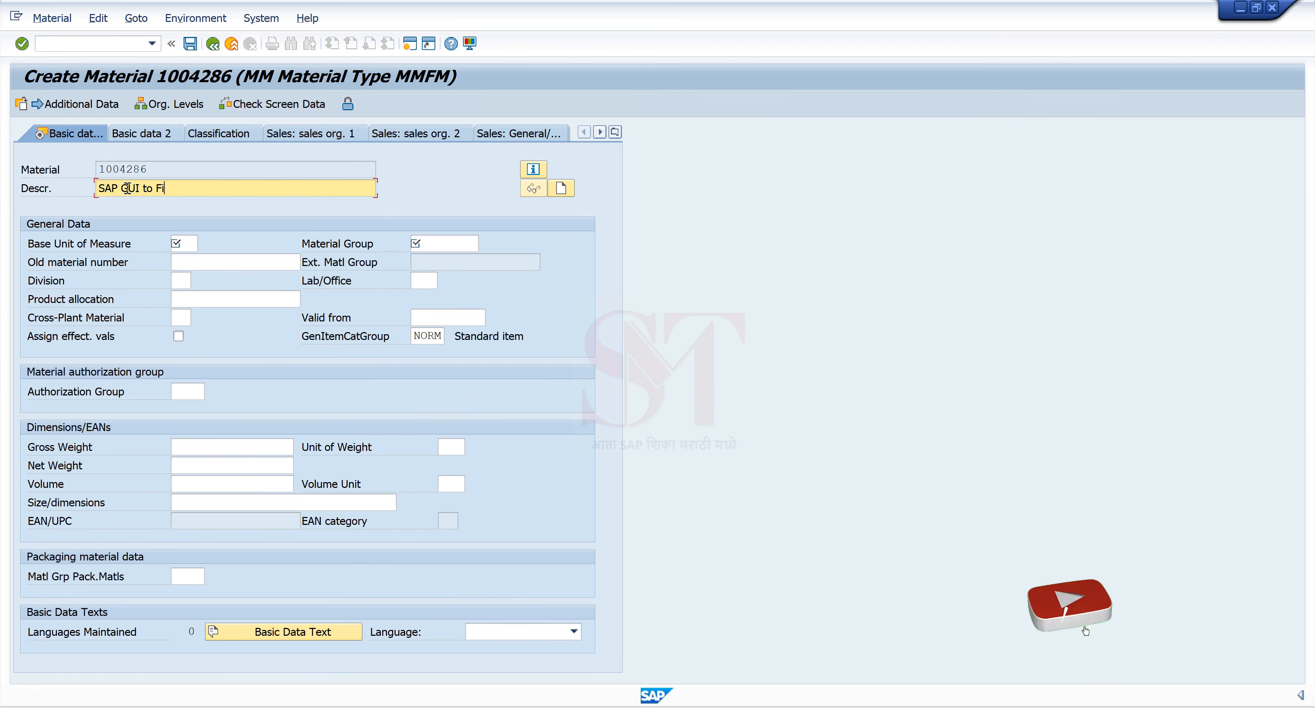
{"action": "type", "text": "ori"}
Step: Set base unit EA and material group 001 in Basic Data 1
{"action": "left_click", "coordinate": [178, 239]}
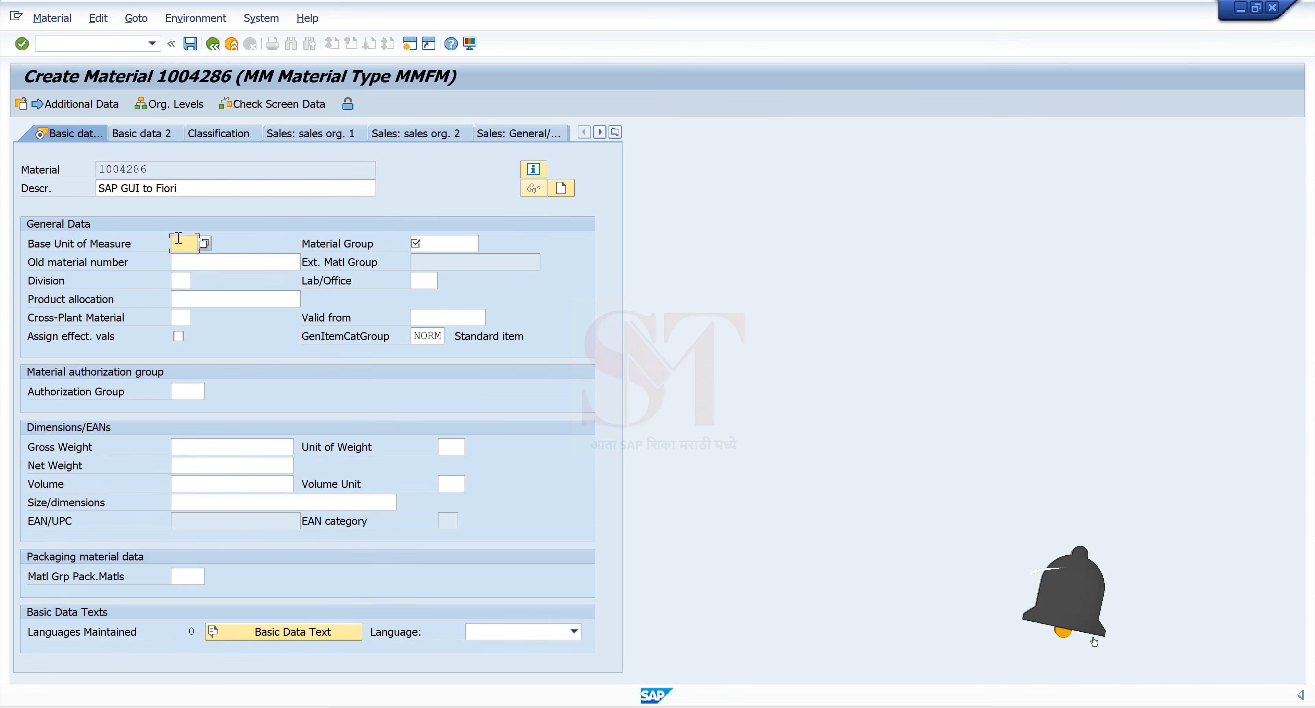
{"action": "type", "text": "ea"}
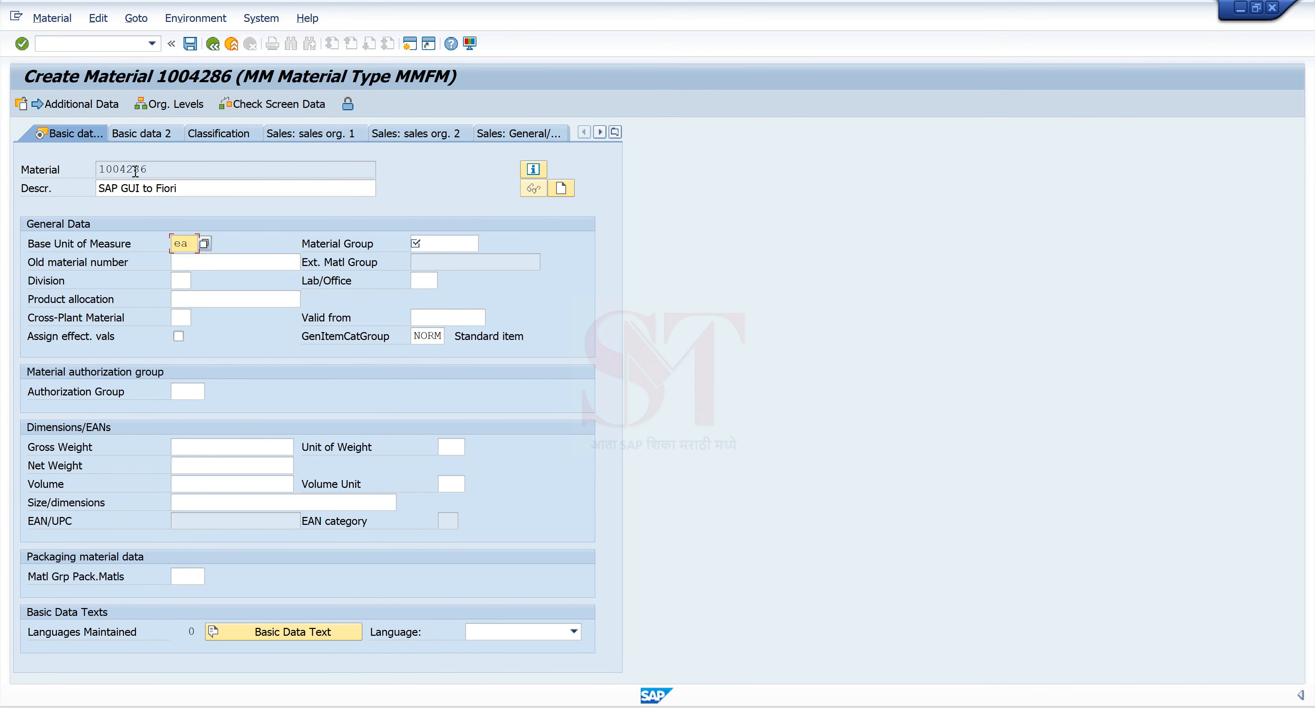
{"action": "left_click", "coordinate": [420, 243]}
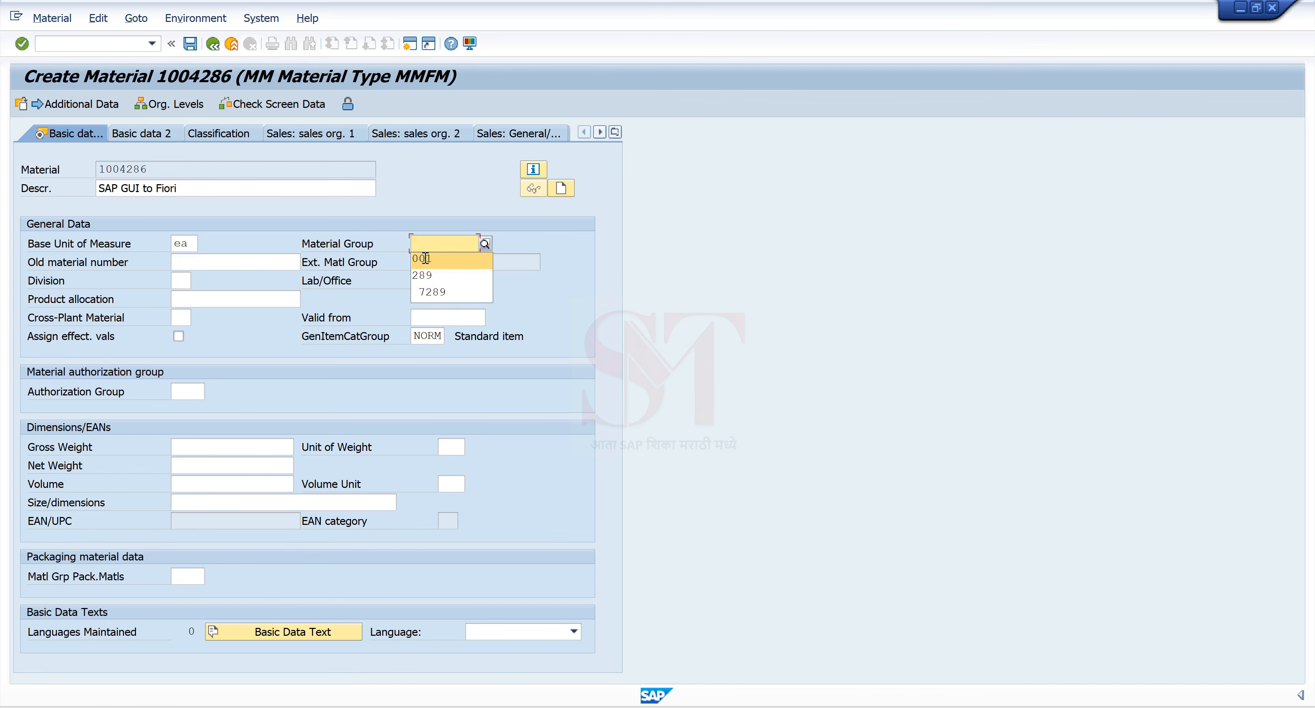
{"action": "left_click", "coordinate": [426, 258]}
{"action": "key", "text": "Return"}
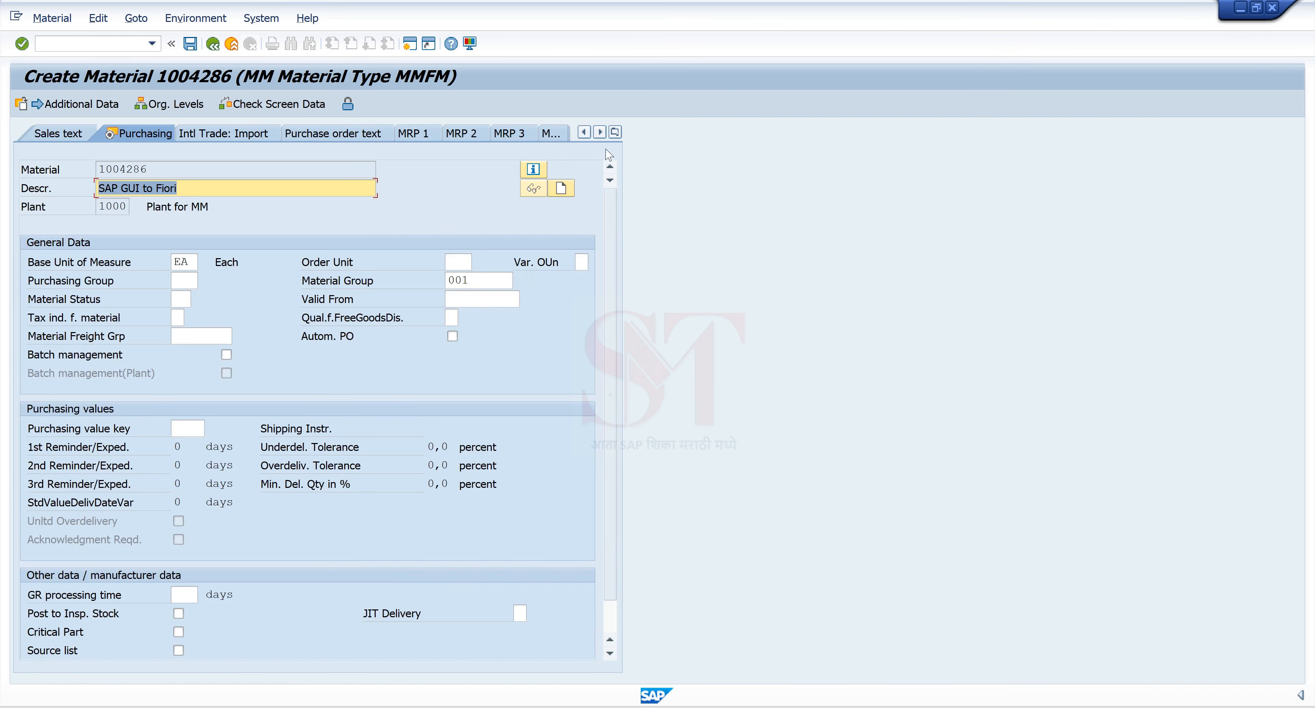
Step: On Accounting 1, choose valuation class 3001 (Raw materials 2) from the list
{"action": "left_click", "coordinate": [345, 146]}
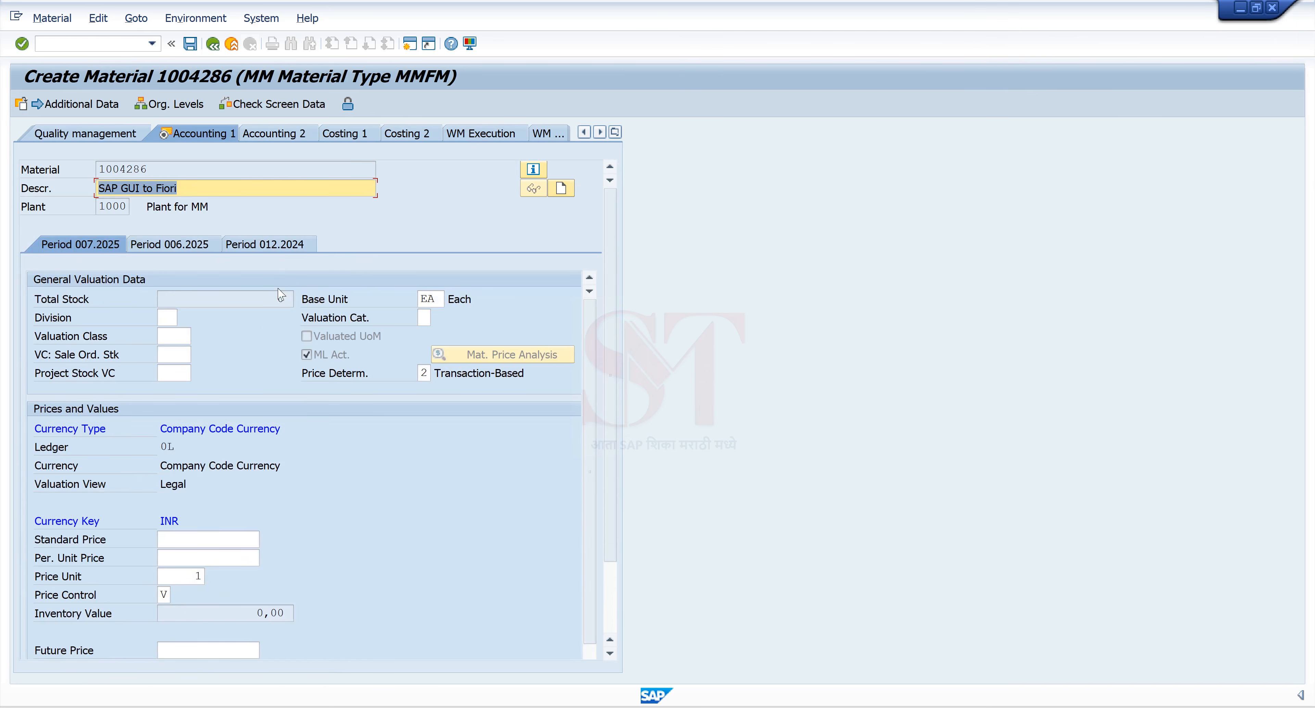
{"action": "left_click", "coordinate": [176, 338]}
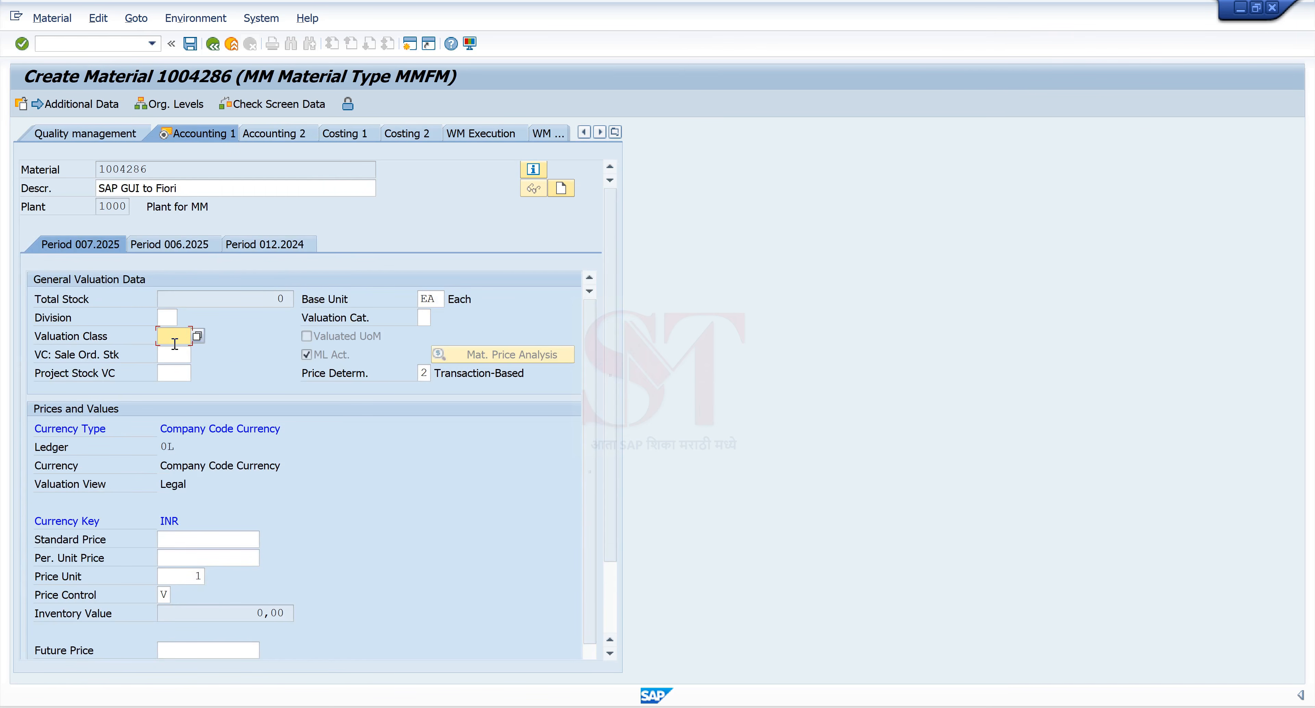
{"action": "left_click", "coordinate": [175, 342]}
{"action": "left_click", "coordinate": [191, 336]}
{"action": "left_click", "coordinate": [196, 336]}
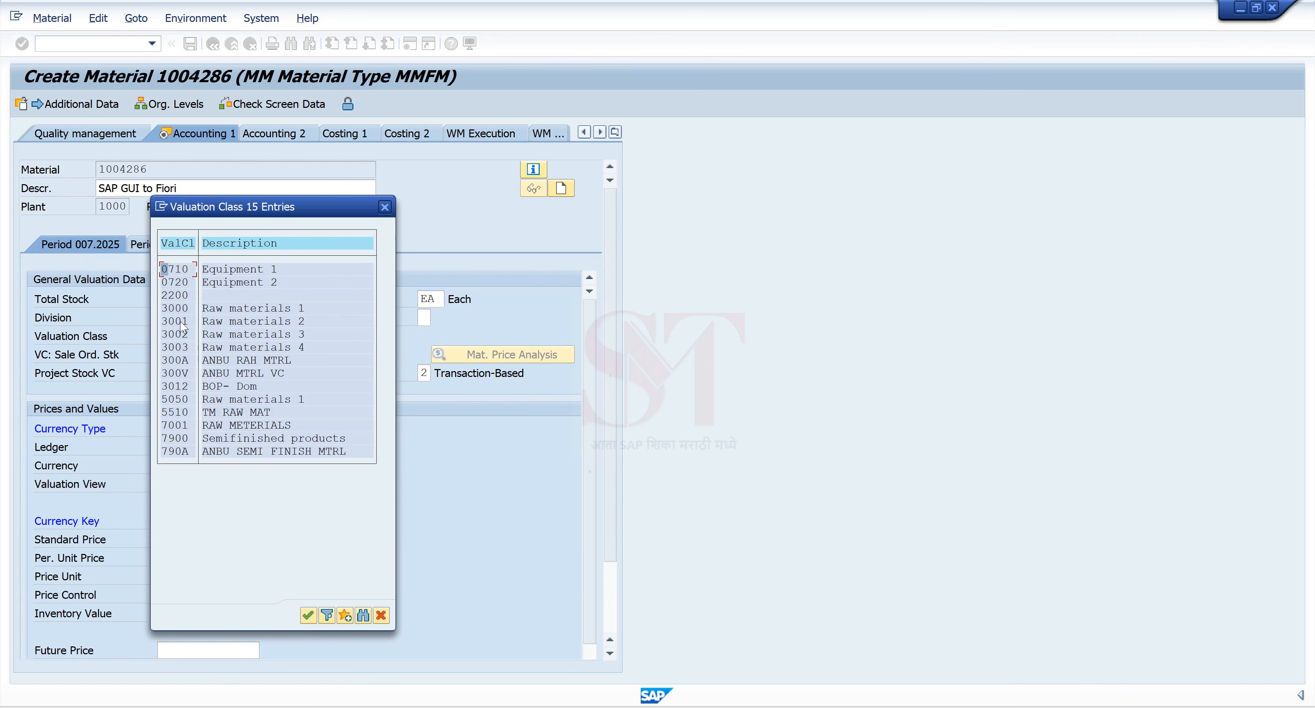
{"action": "double_click", "coordinate": [176, 321]}
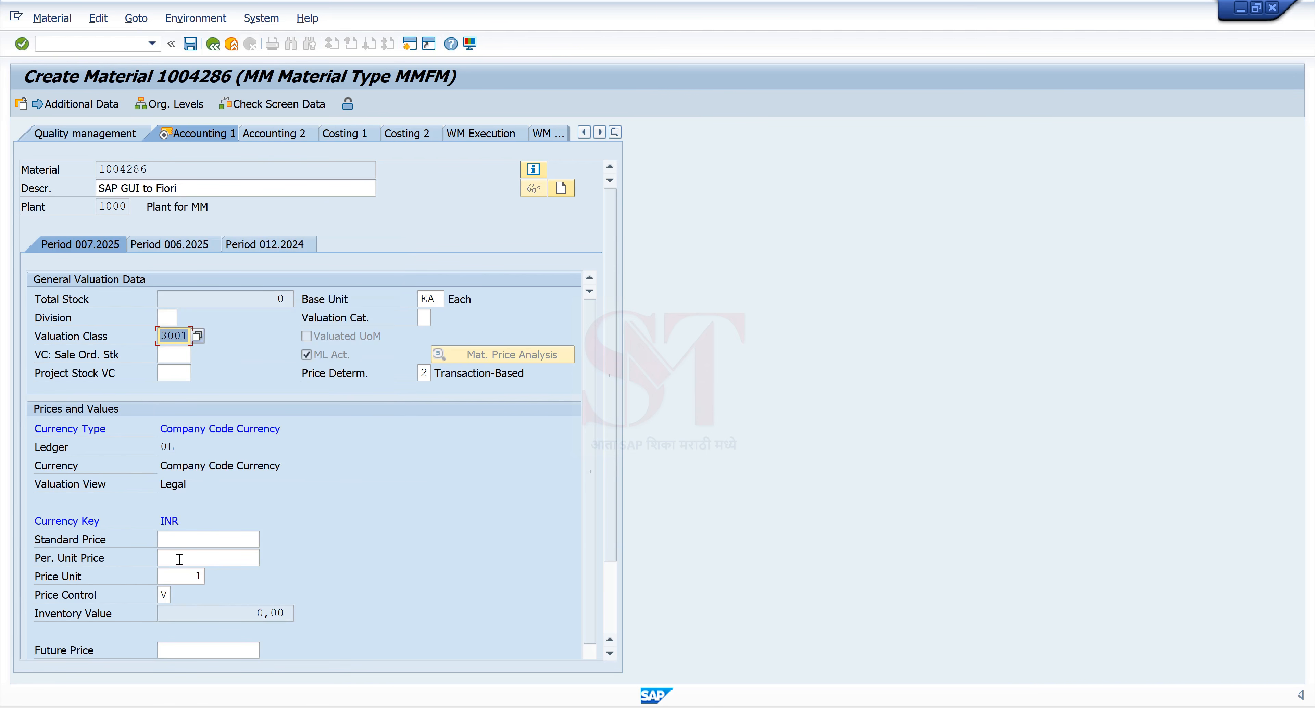
Step: Enter a per-unit price of 159 and finish the last data screen
{"action": "left_click", "coordinate": [181, 541]}
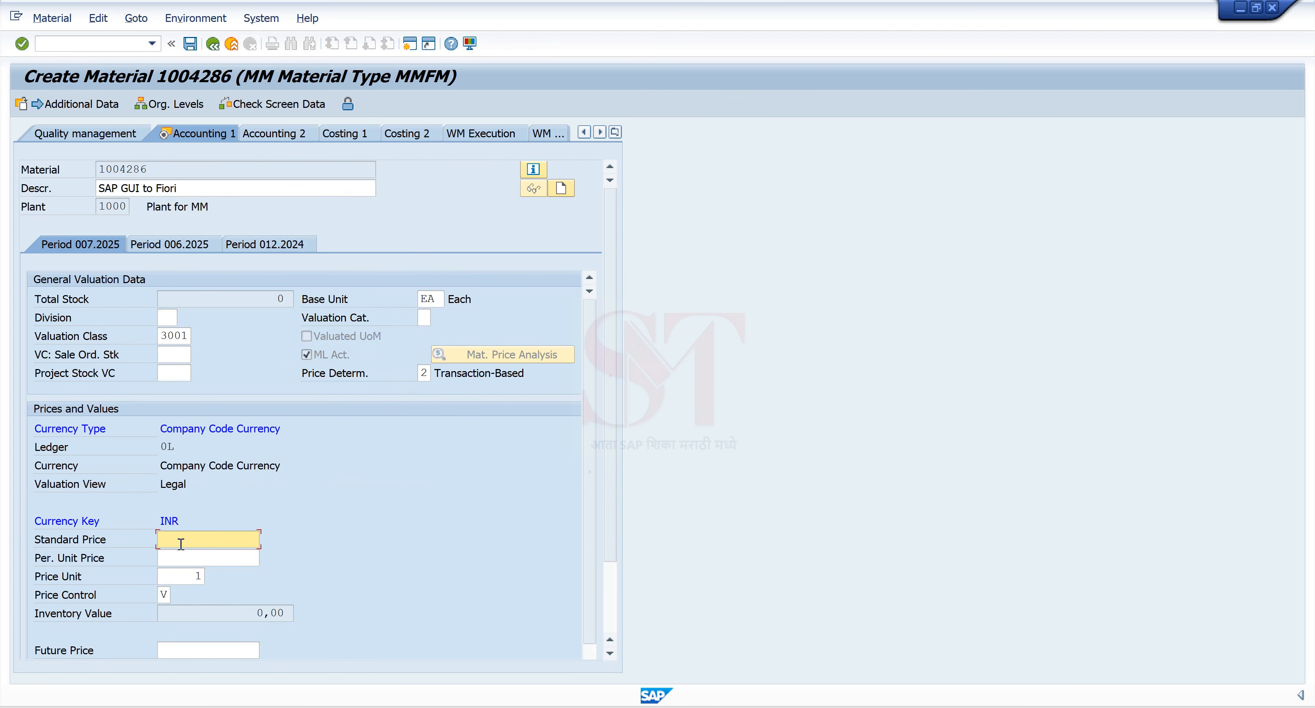
{"action": "left_click", "coordinate": [184, 559]}
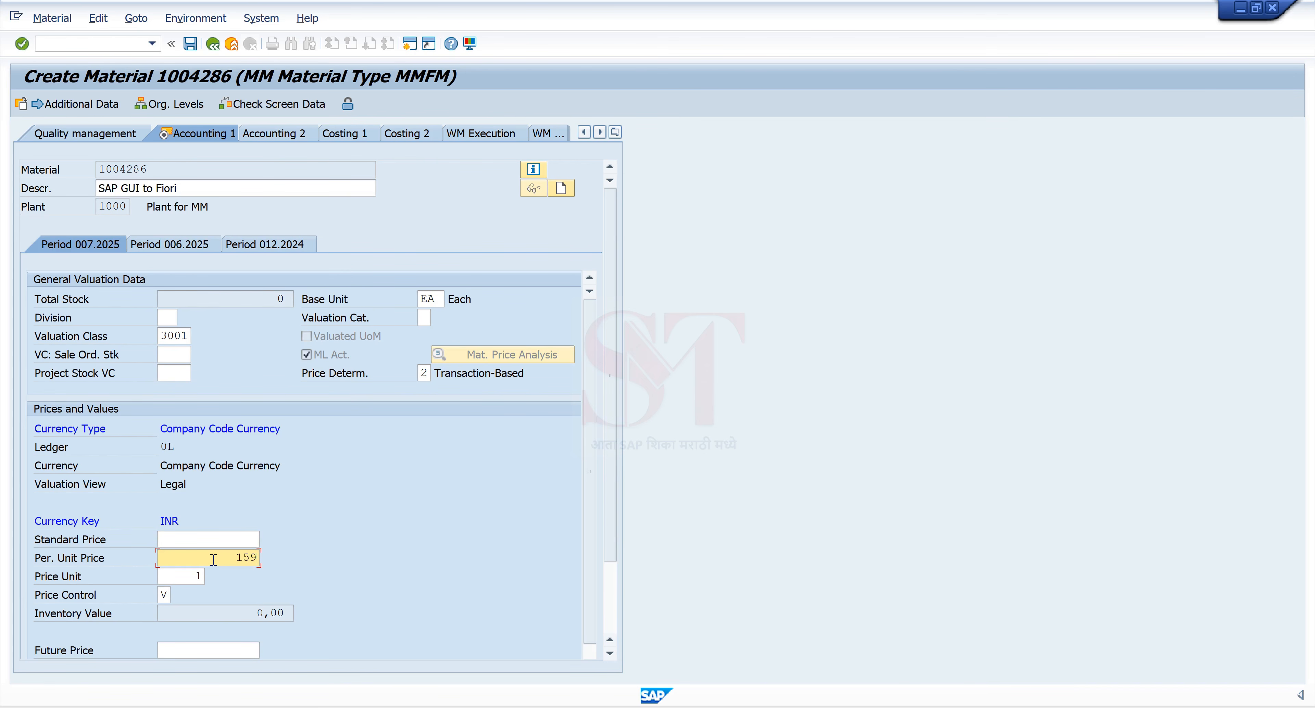
{"action": "type", "text": "159"}
{"action": "left_click", "coordinate": [190, 43]}
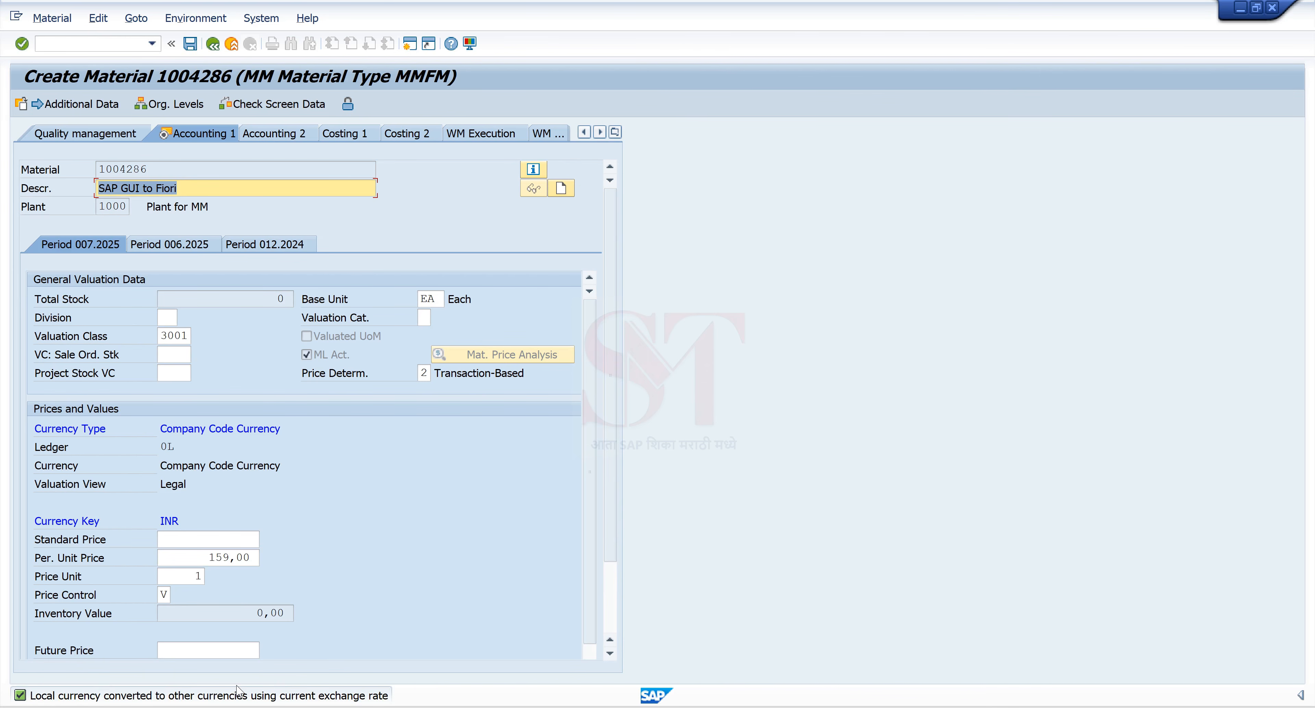
{"action": "key", "text": "Return"}
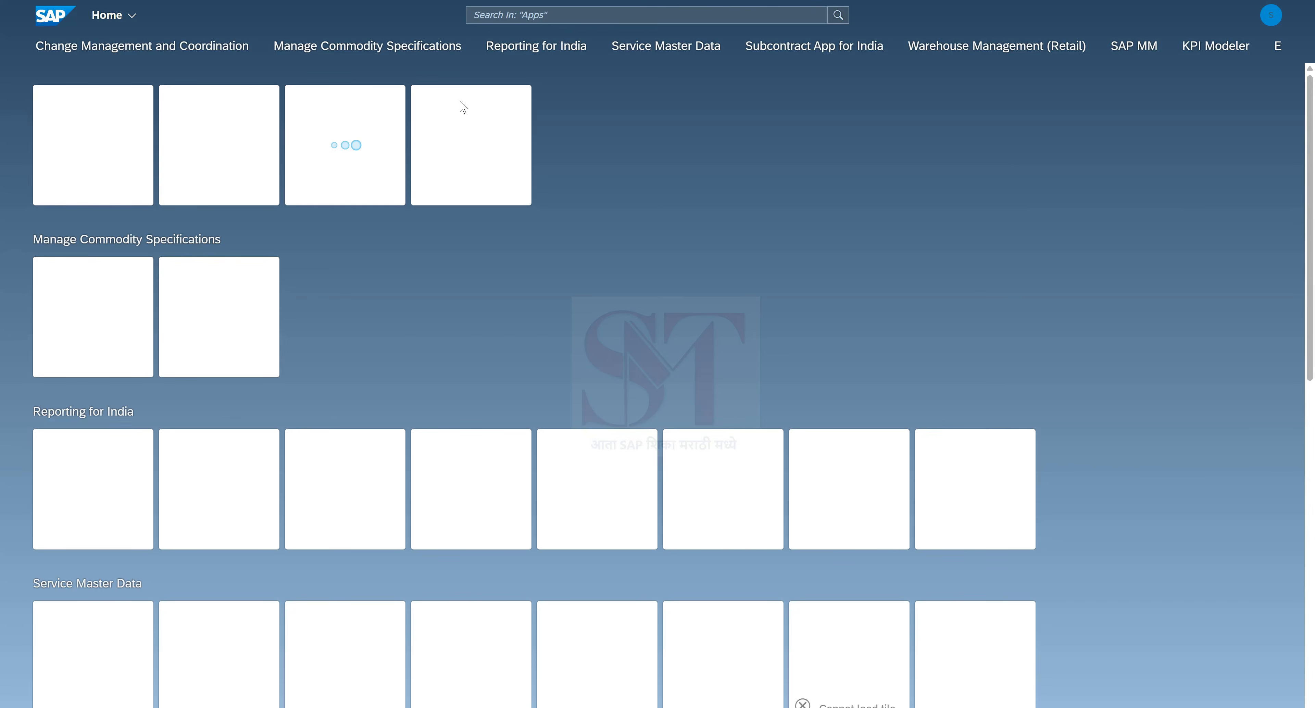
Step: Jump to the SAP MM app group and launch the Display Material tile
{"action": "left_click", "coordinate": [1131, 47]}
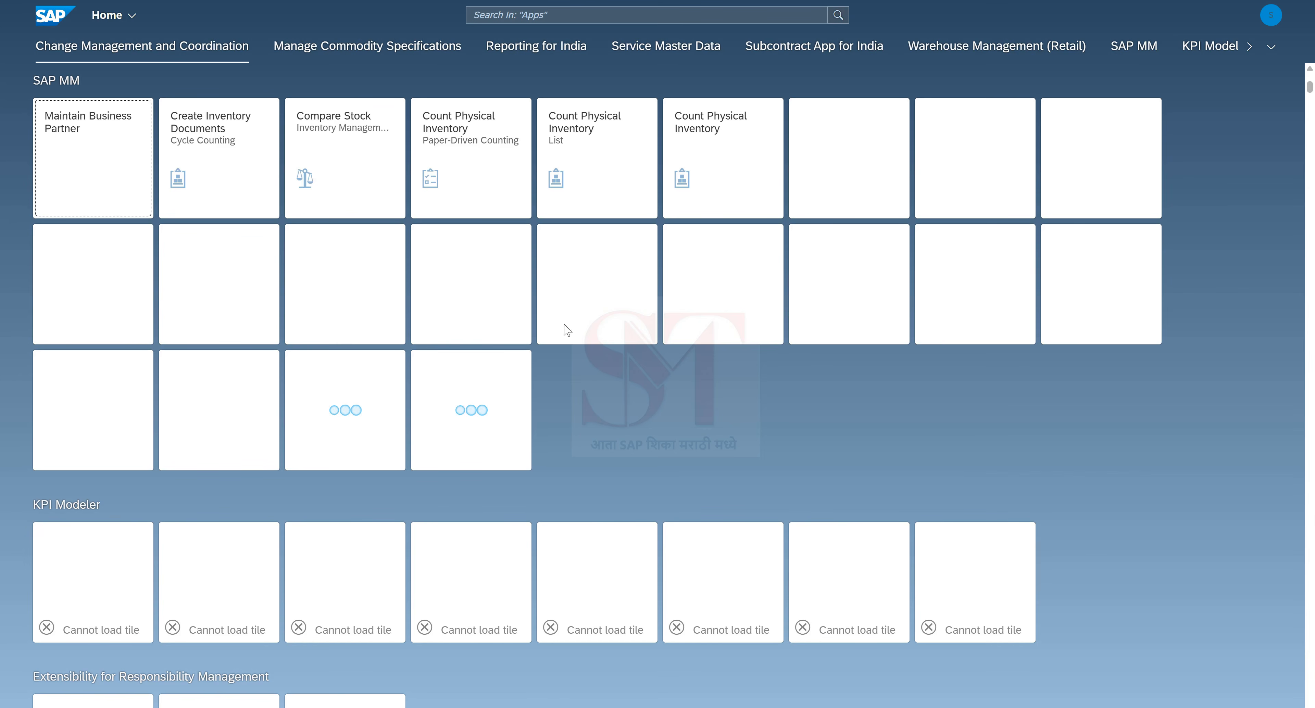
{"action": "left_click", "coordinate": [495, 8]}
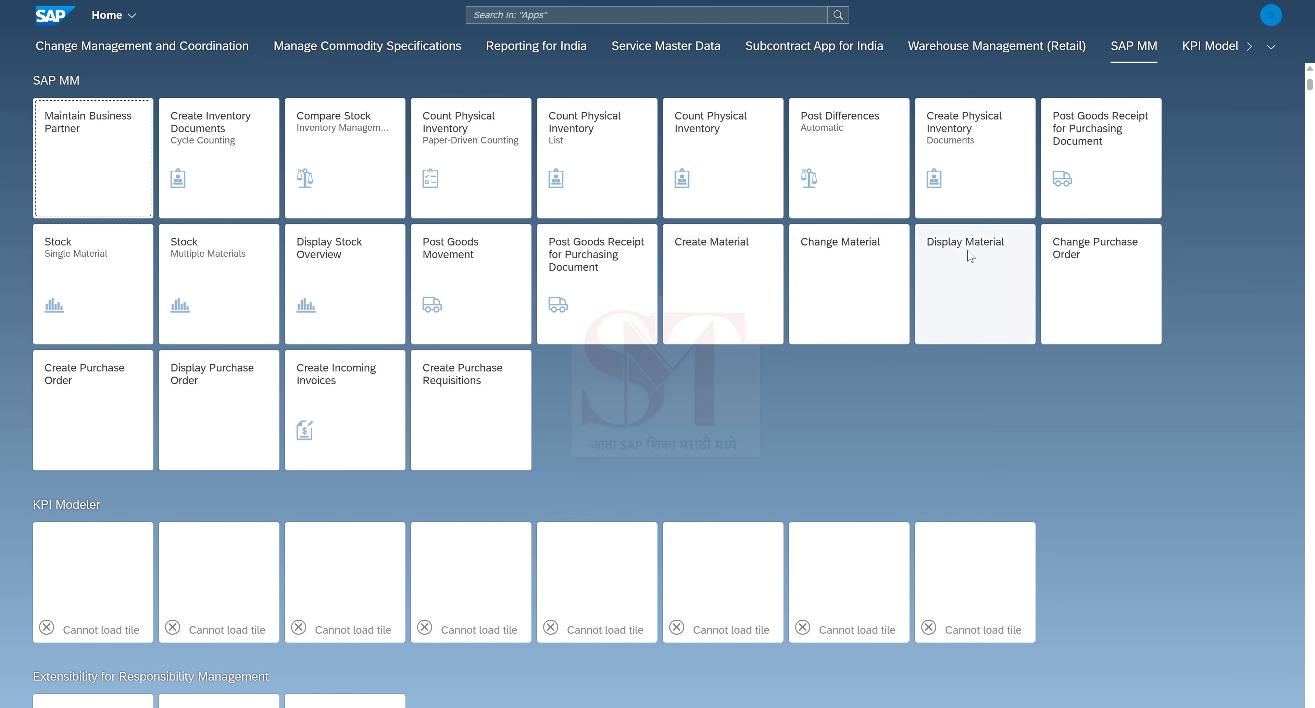
{"action": "left_click", "coordinate": [939, 253]}
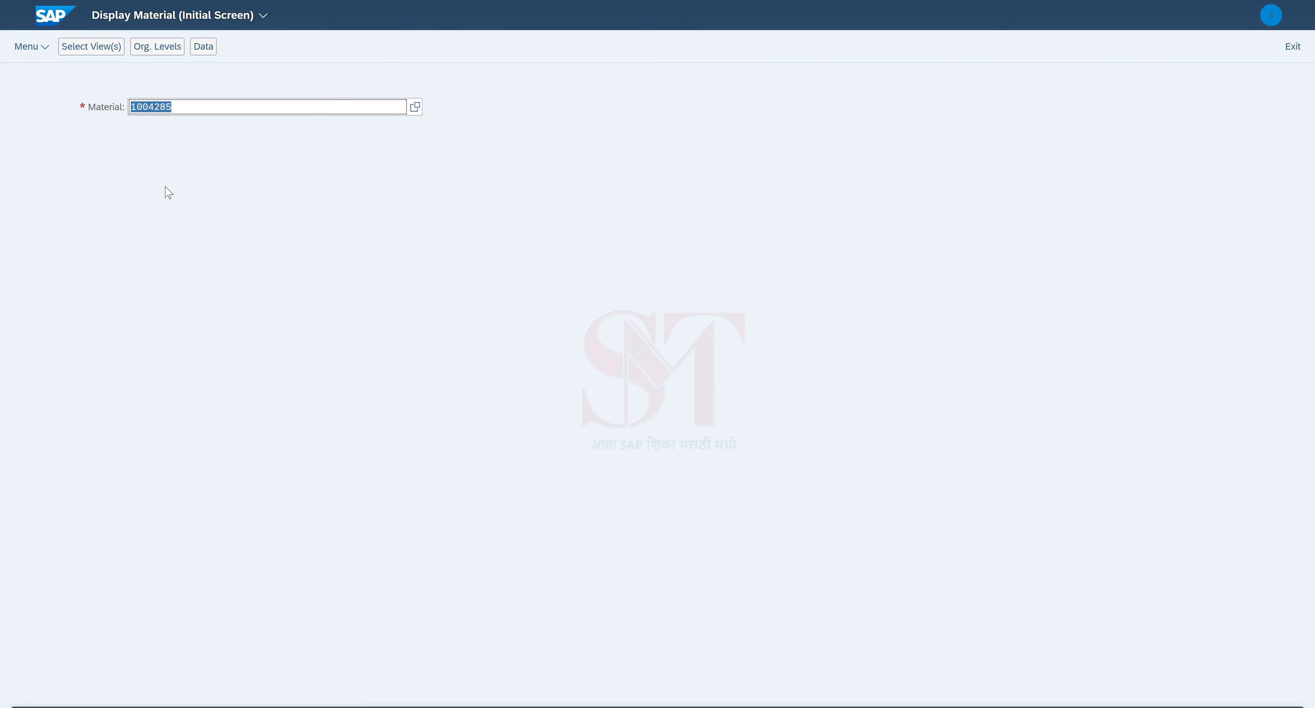
Step: Display material 1004286 with Basic Data 1, Purchasing and Accounting 1 views, confirming the plant
{"action": "left_click", "coordinate": [177, 104]}
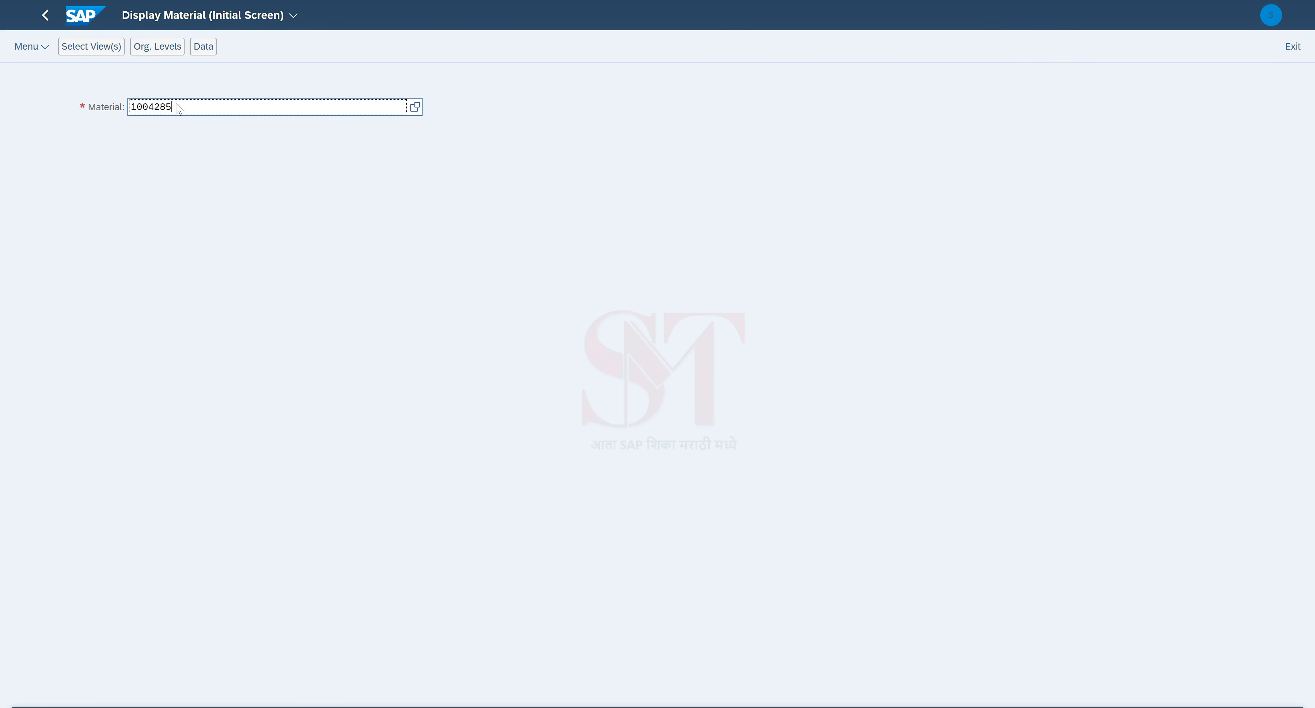
{"action": "key", "text": "BackSpace"}
{"action": "type", "text": "6"}
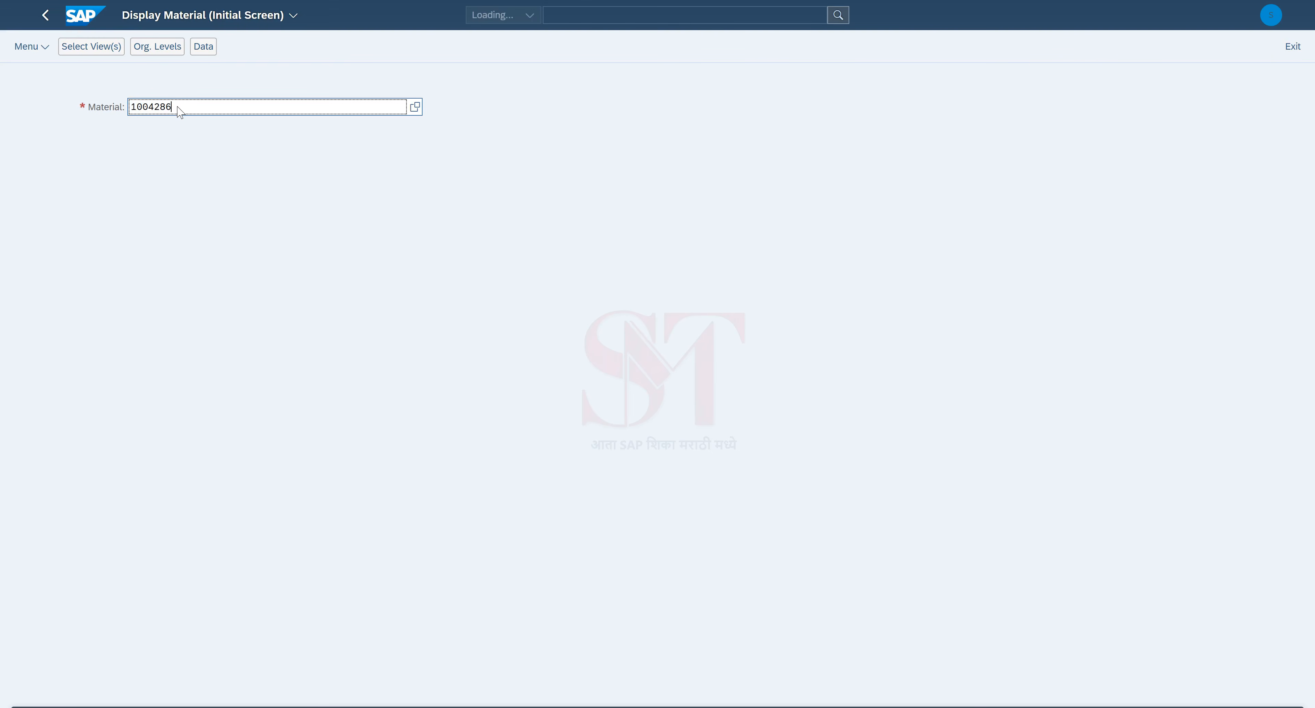
{"action": "key", "text": "Return"}
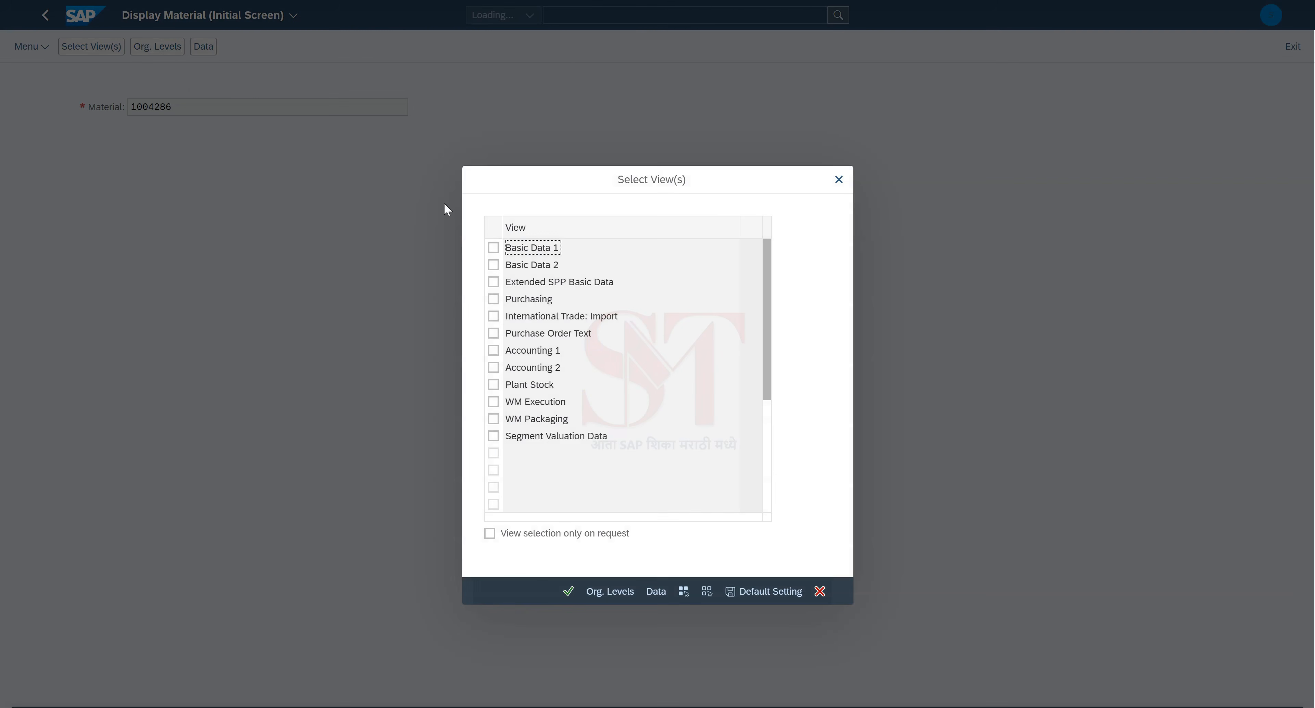
{"action": "left_click", "coordinate": [493, 248]}
{"action": "left_click", "coordinate": [493, 350]}
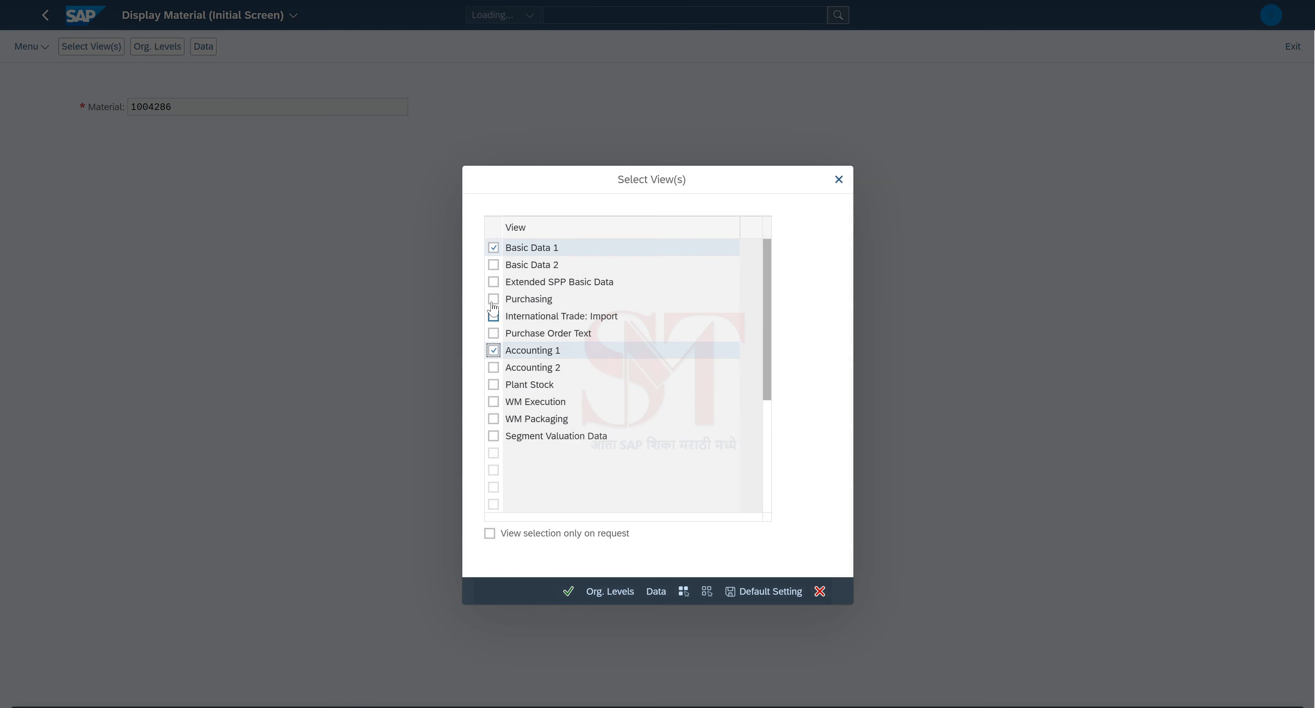
{"action": "left_click", "coordinate": [493, 300]}
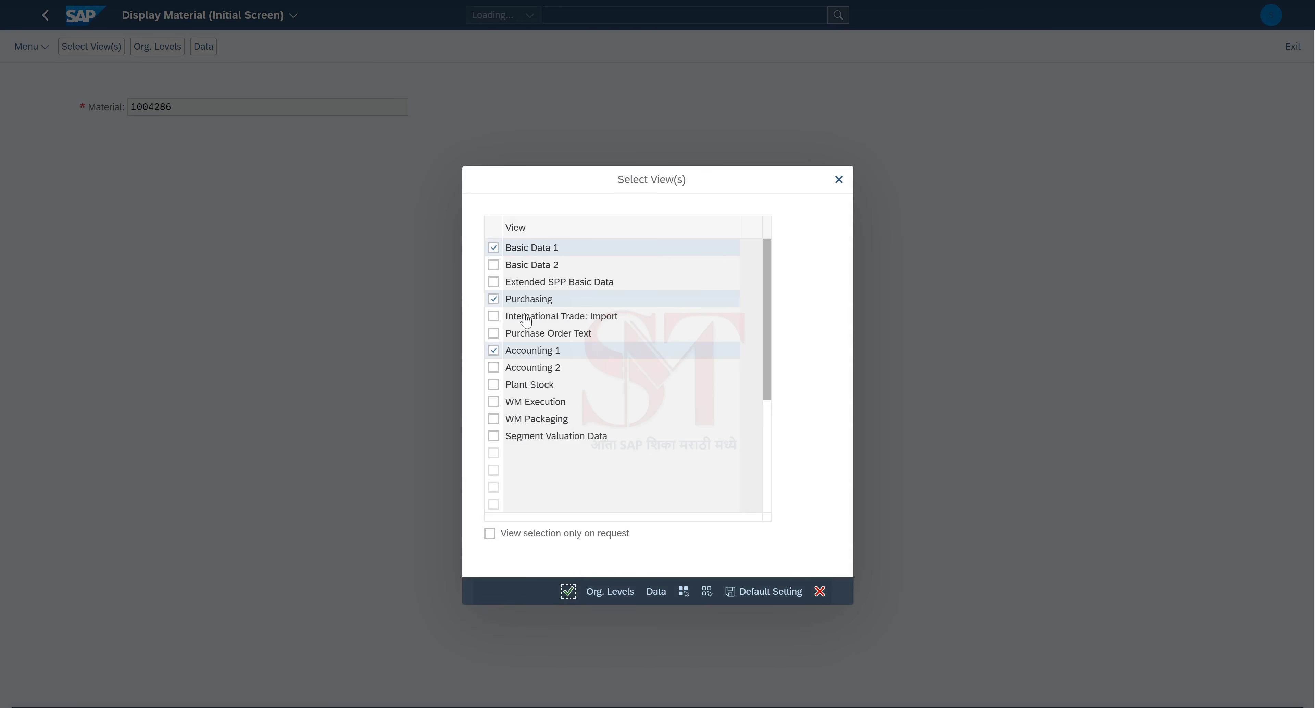
{"action": "left_click", "coordinate": [568, 591]}
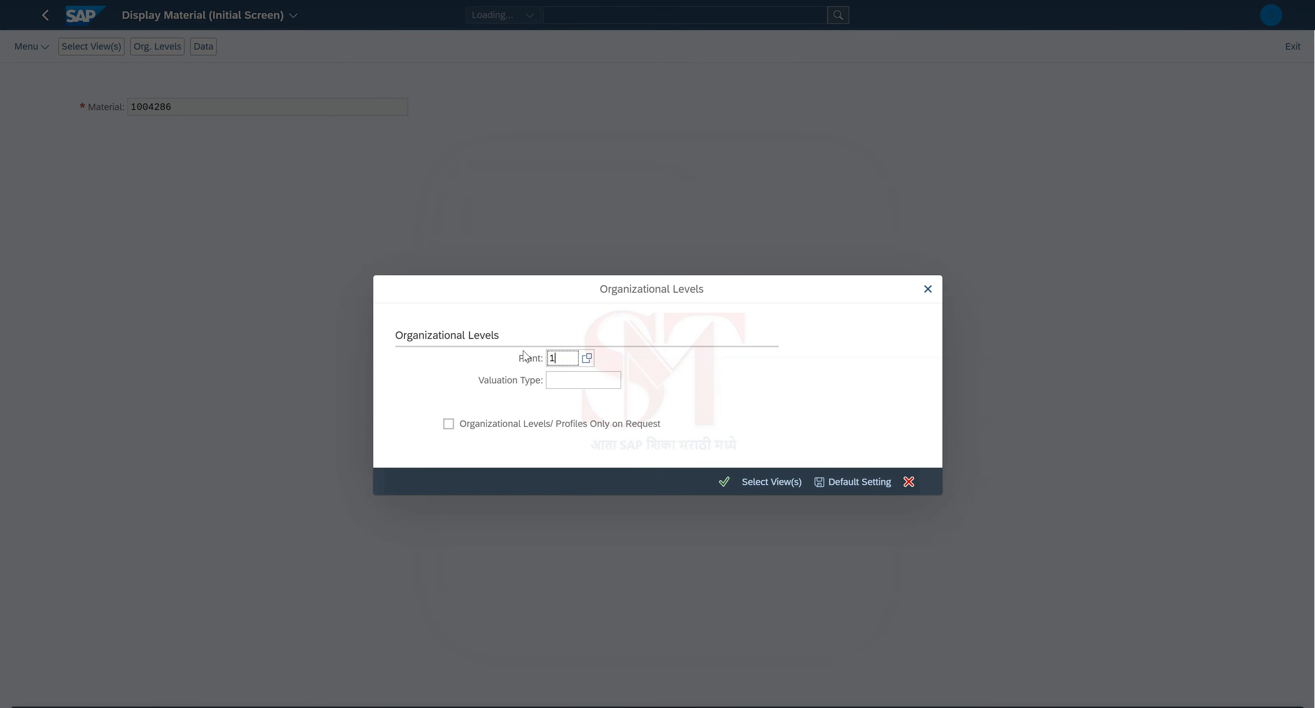
{"action": "key", "text": "Return"}
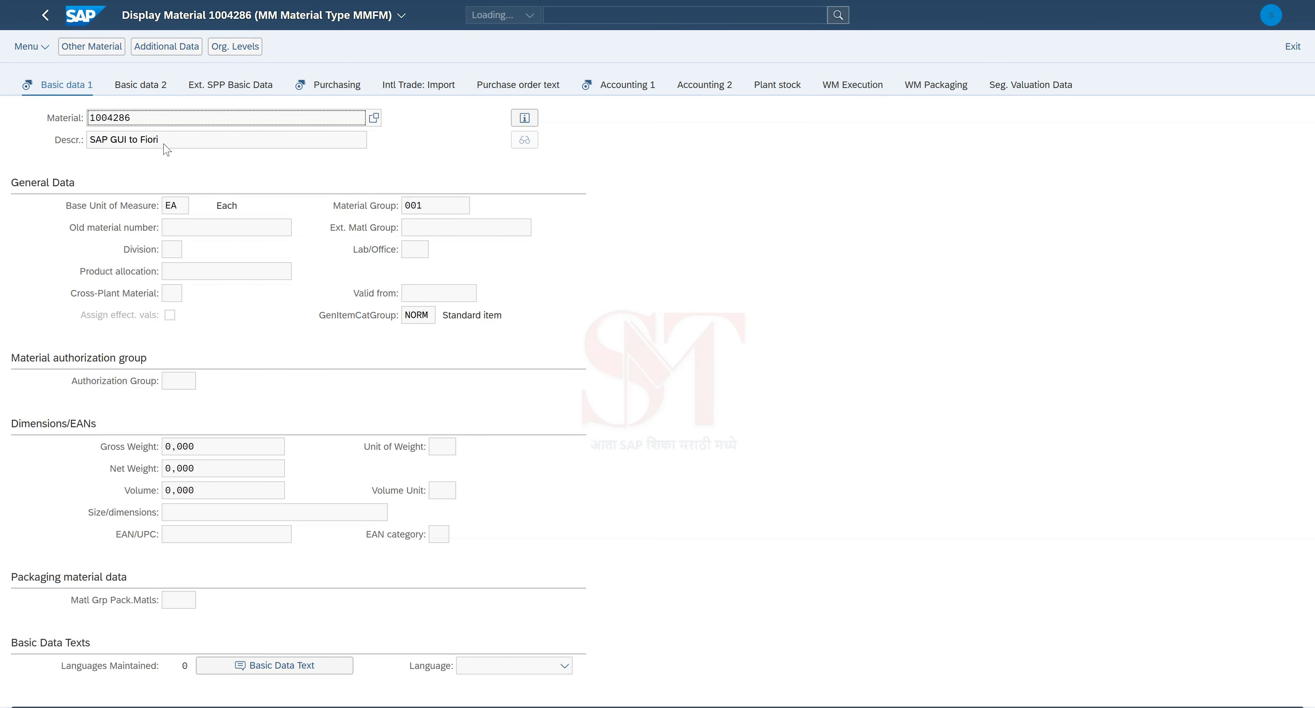
Step: Check 1004286's Purchasing data, then Accounting 1: valuation class 3001, unit price 159,00 INR
{"action": "left_click", "coordinate": [336, 86]}
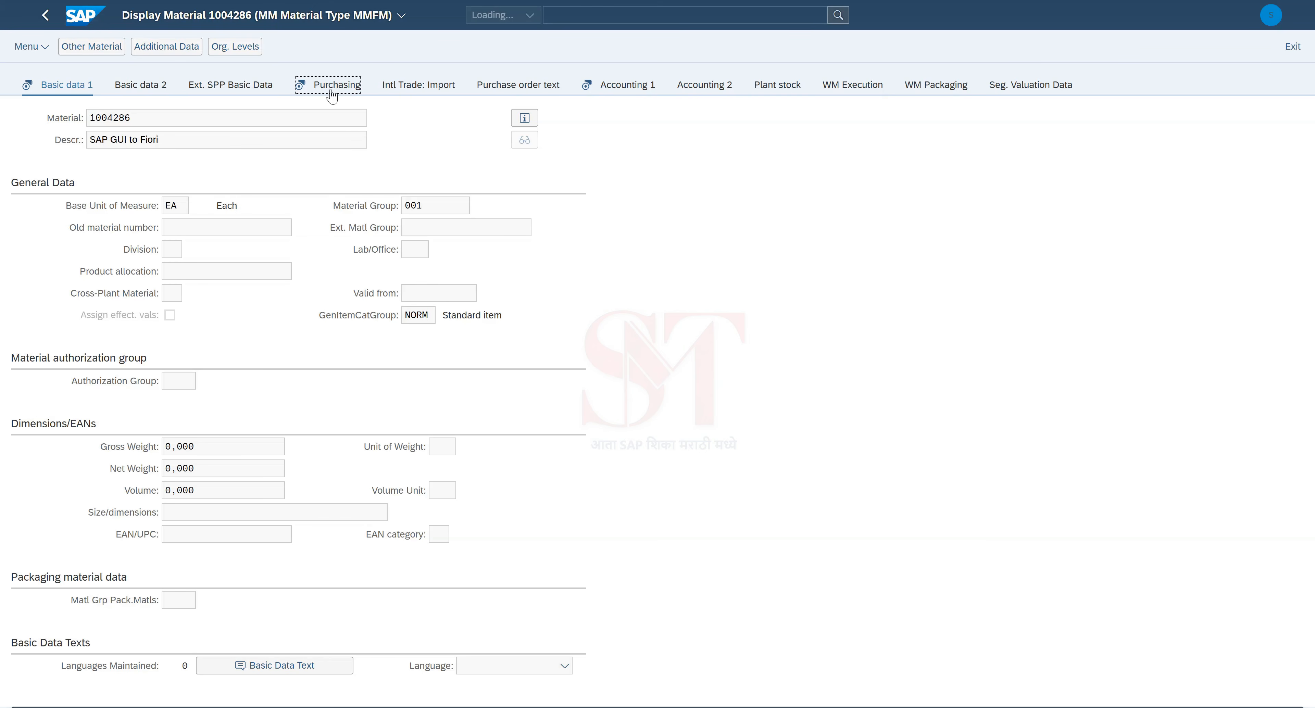
{"action": "left_click", "coordinate": [635, 87]}
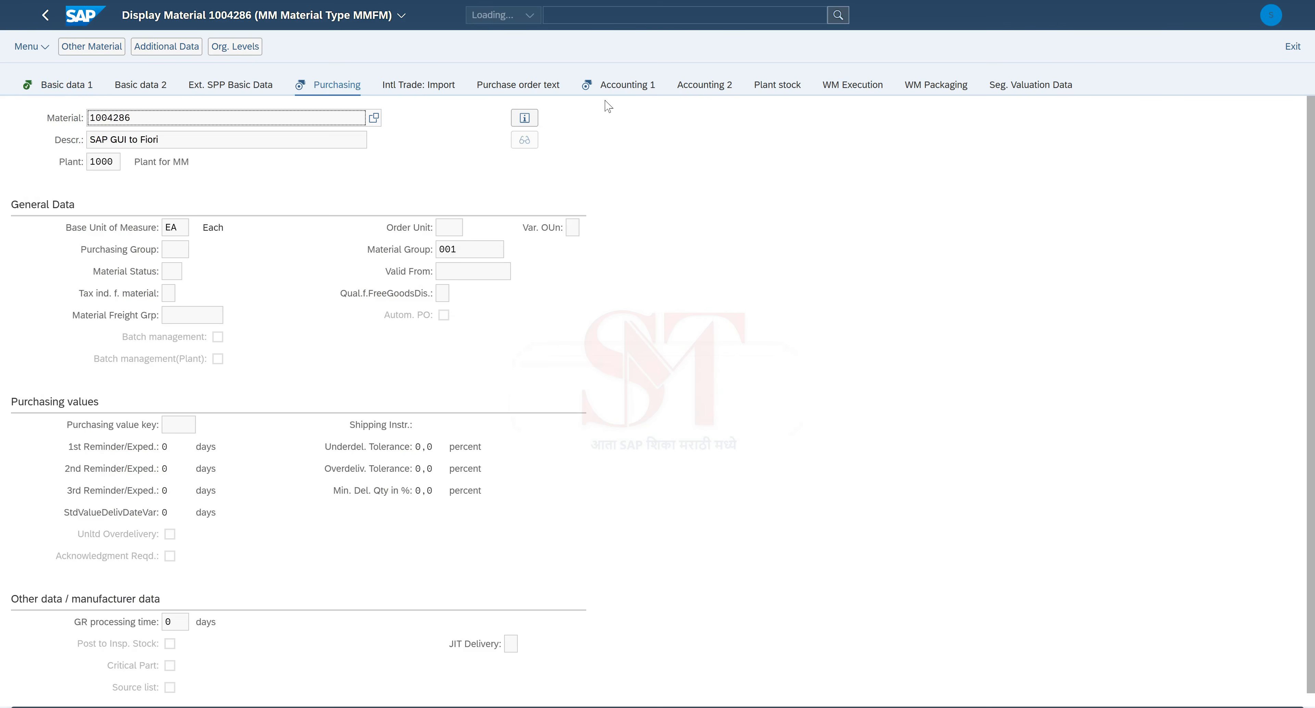
{"action": "left_click", "coordinate": [632, 85]}
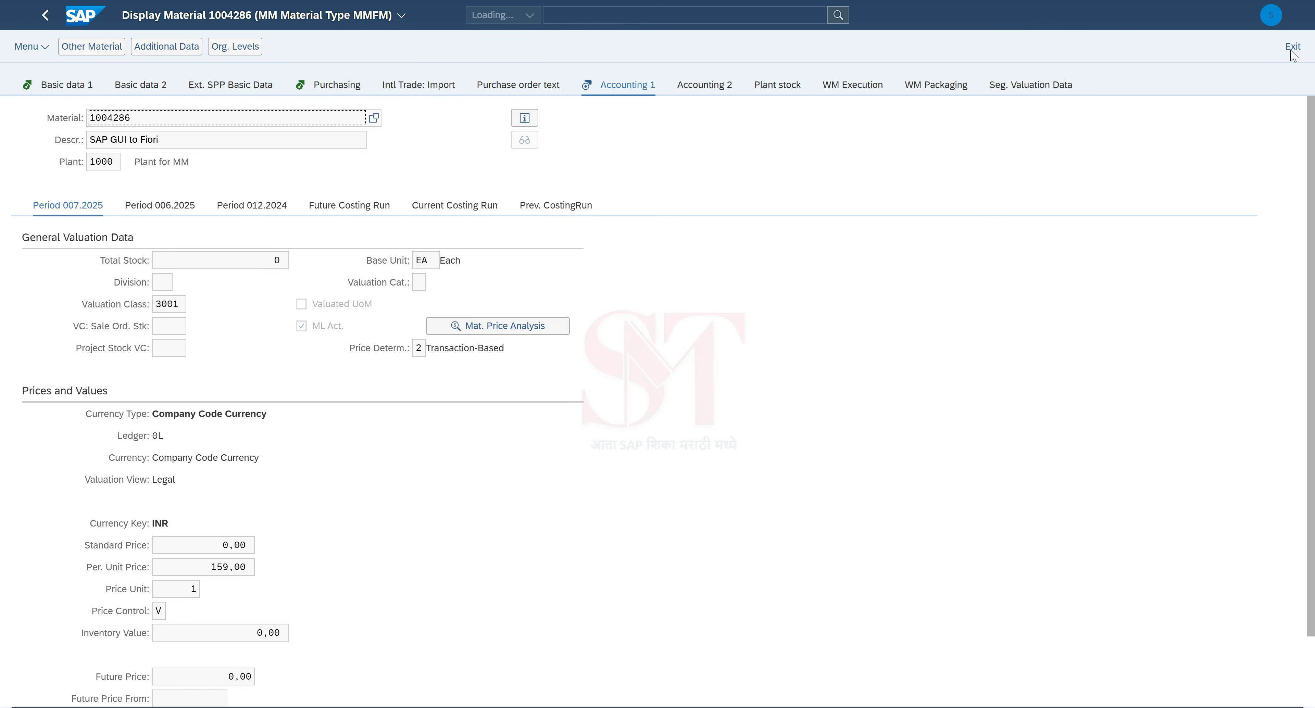
Step: Open the App Finder from the Fiori Launchpad user menu to reach the app catalog page
{"action": "left_click", "coordinate": [1269, 20]}
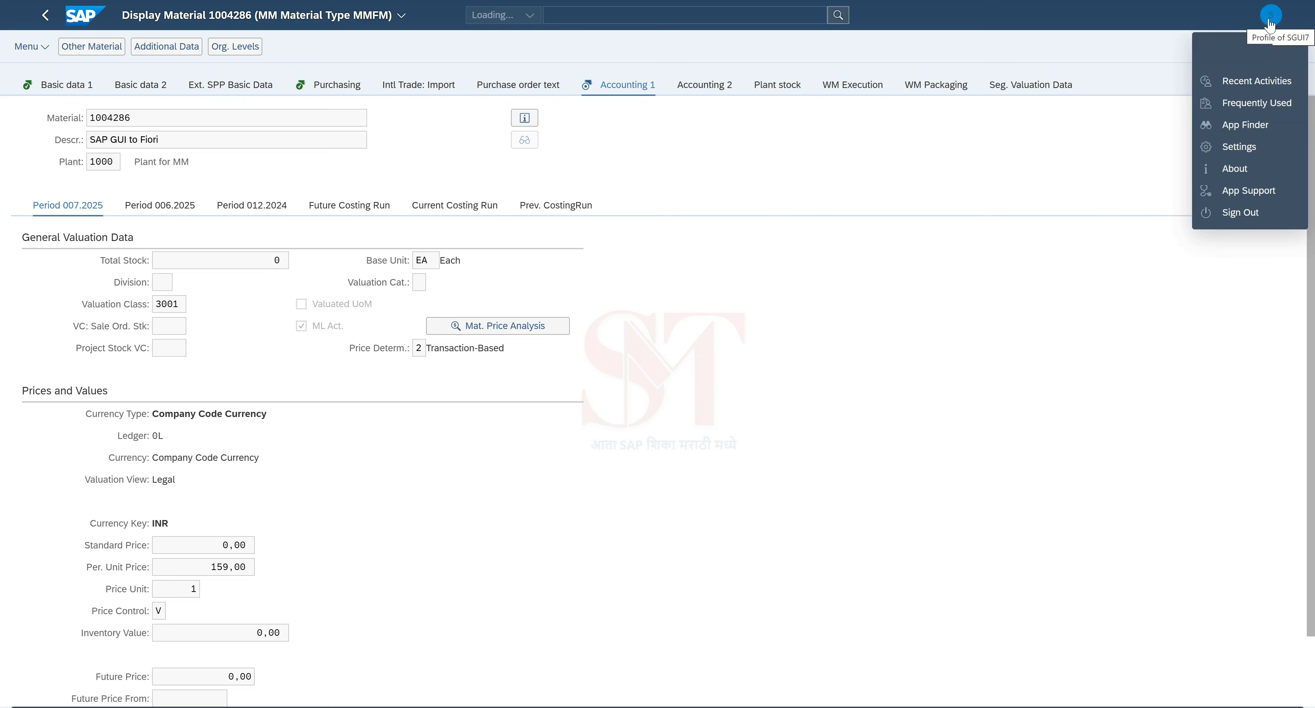
{"action": "left_click", "coordinate": [1240, 128]}
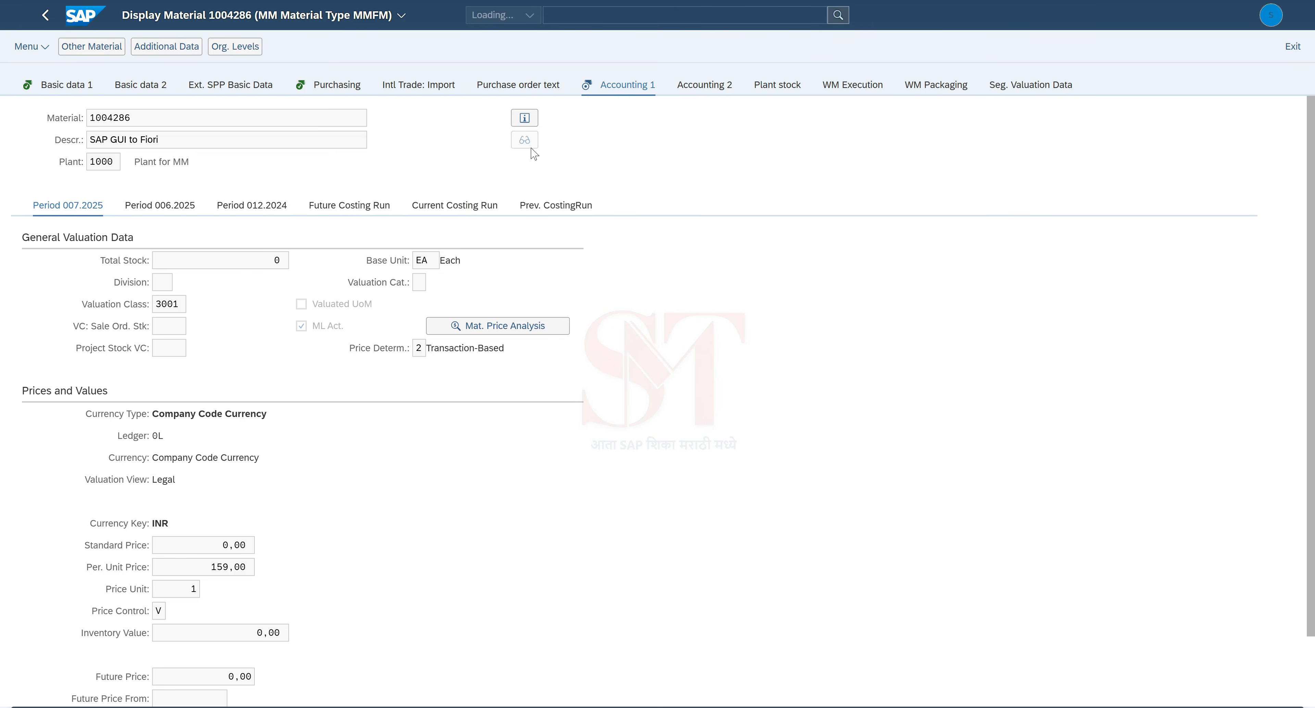
{"action": "key", "text": "ctrl+Tab"}
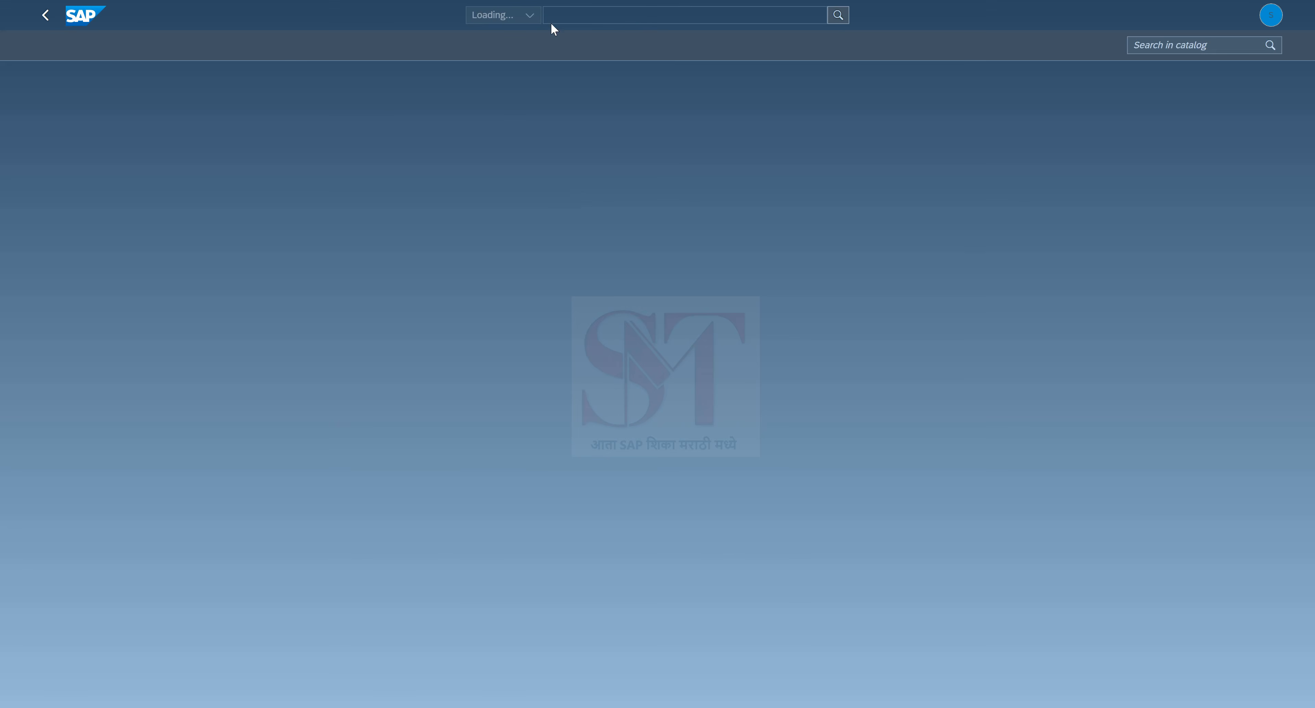